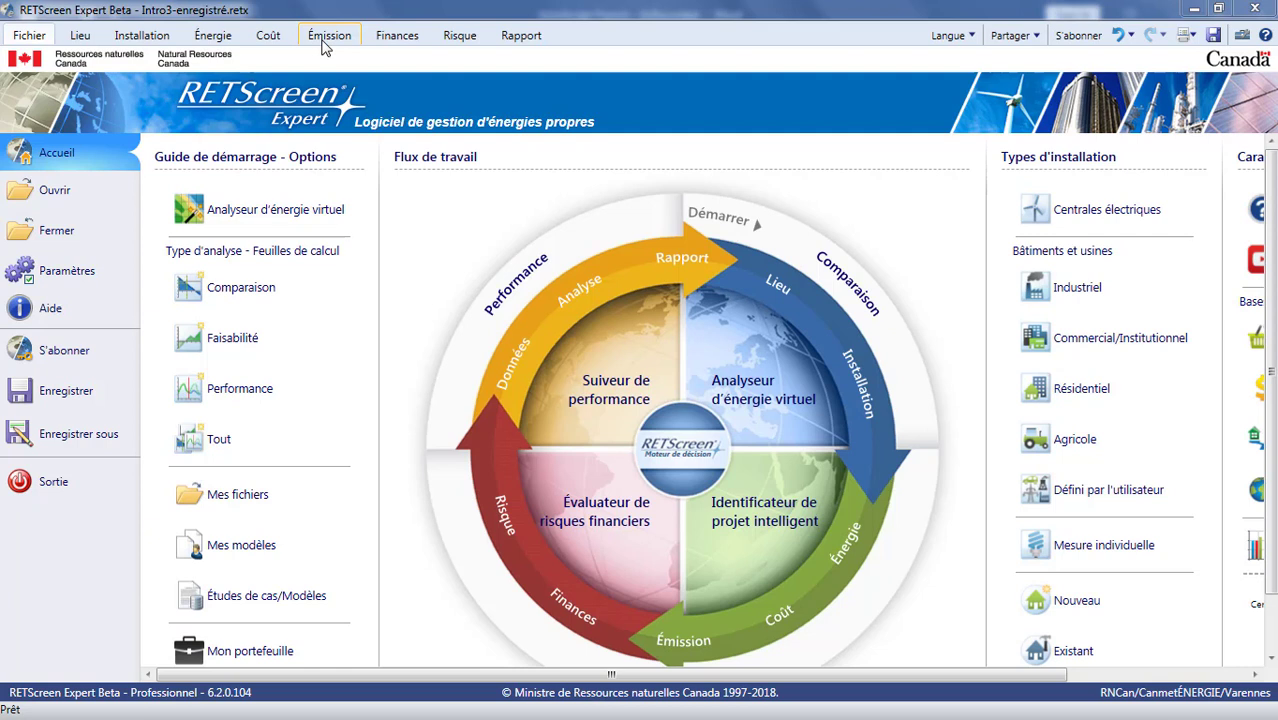
Open the energy model's electricity and fuels page and add two more annual exported electricity prices.
click(218, 40)
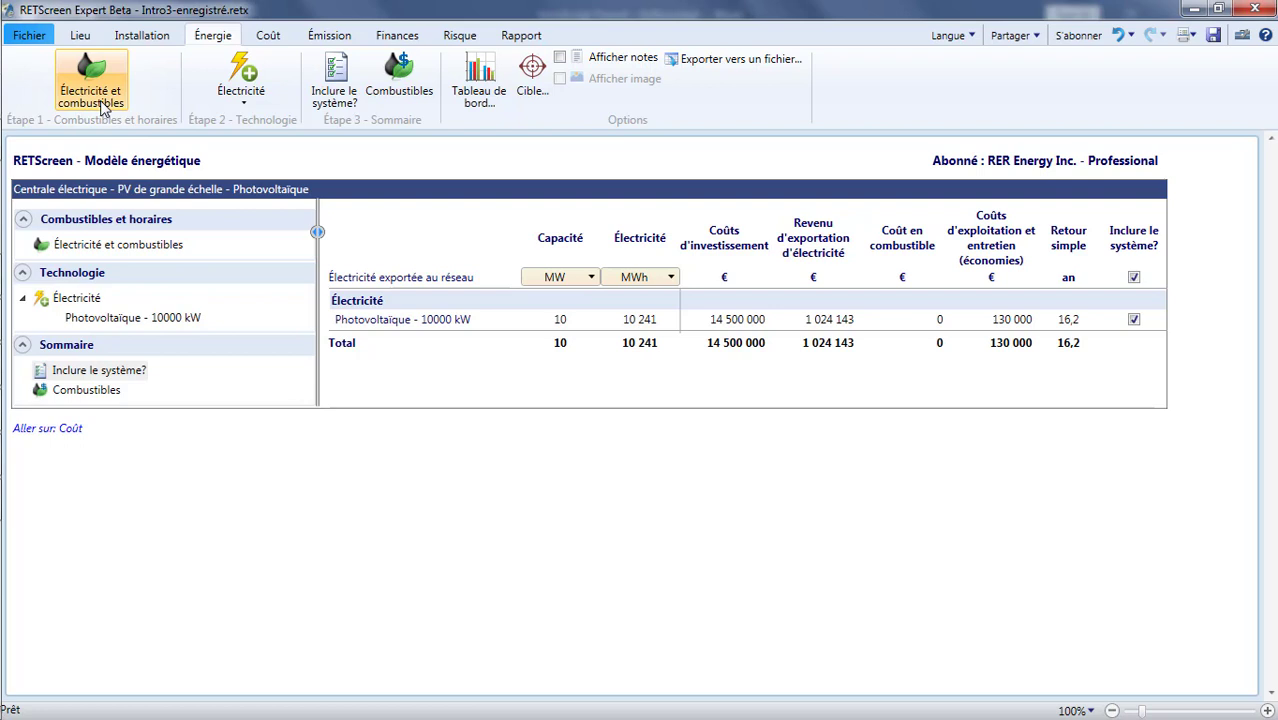
click(121, 244)
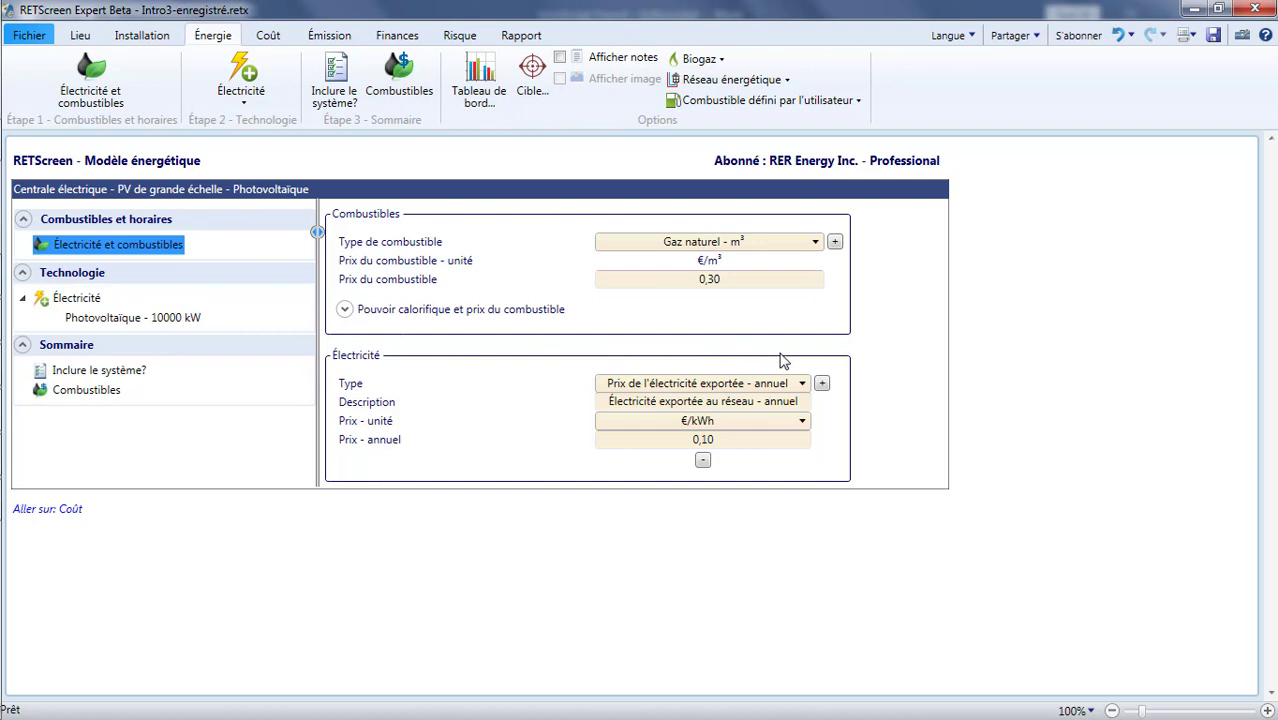
click(821, 383)
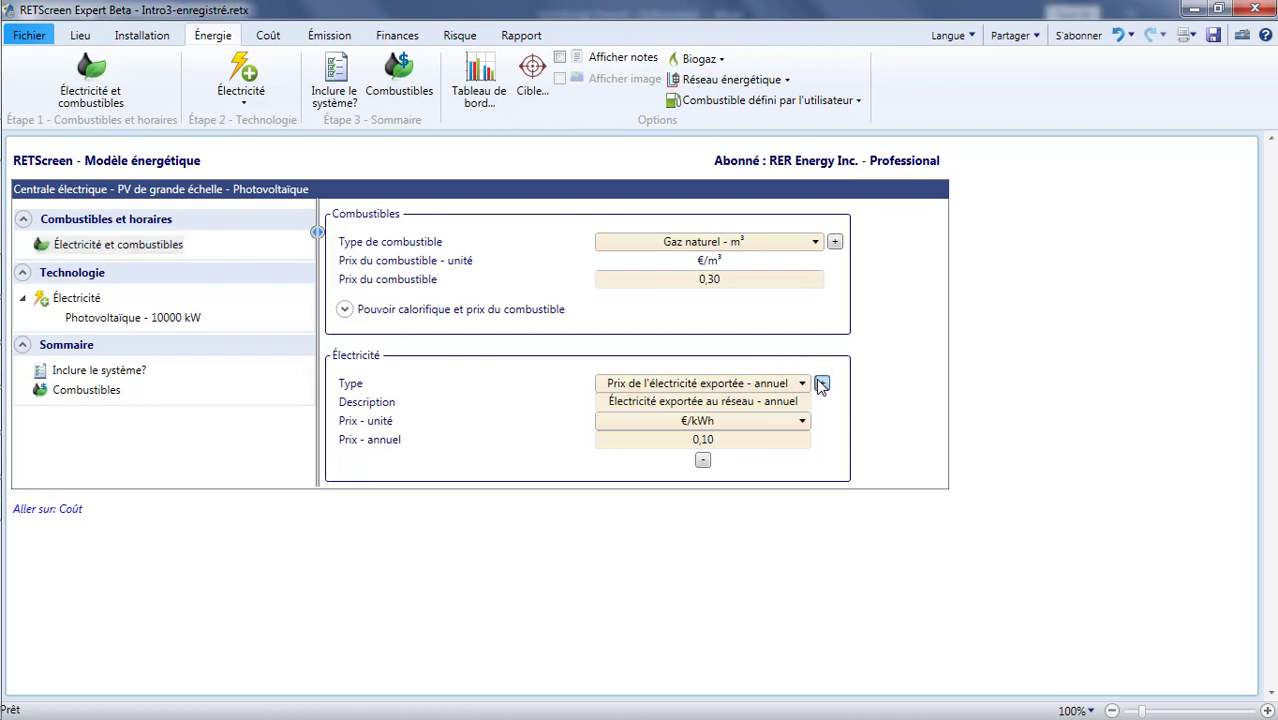
click(1043, 384)
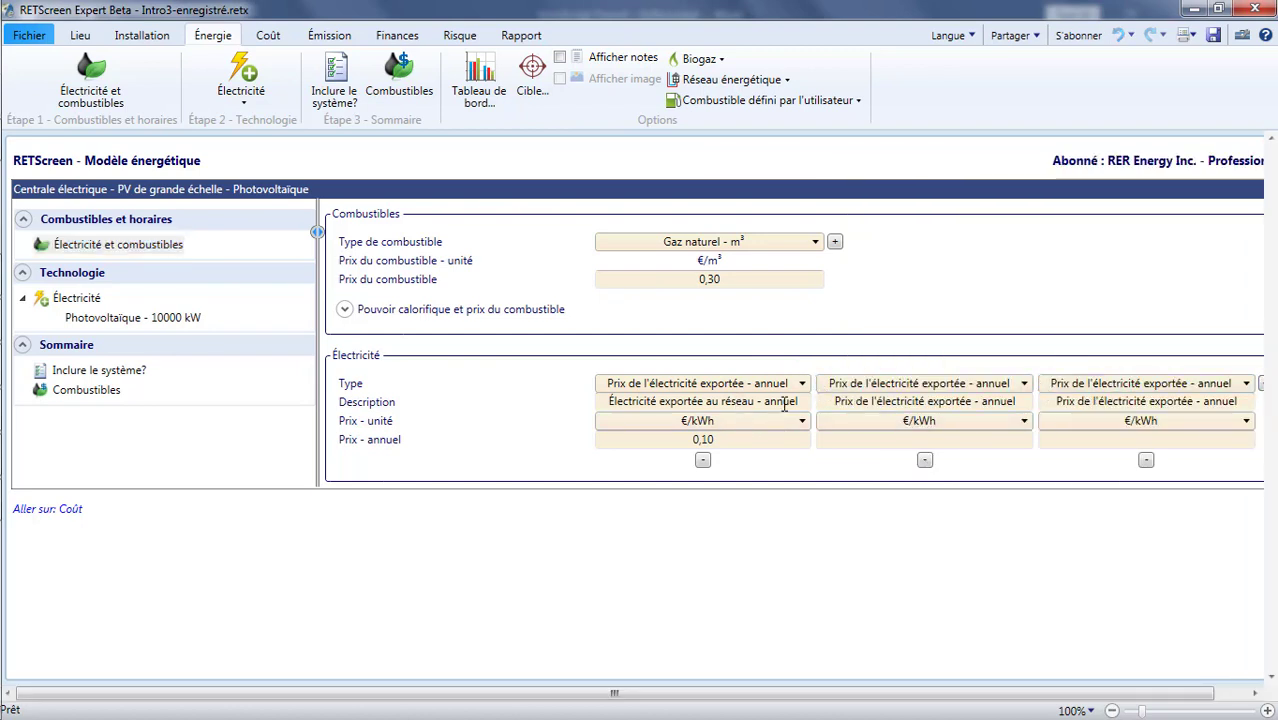
Describe the three annual exported electricity prices as "bas", "moyen" and "élevé".
drag(793, 401, 607, 401)
text(bas)
key(Tab)
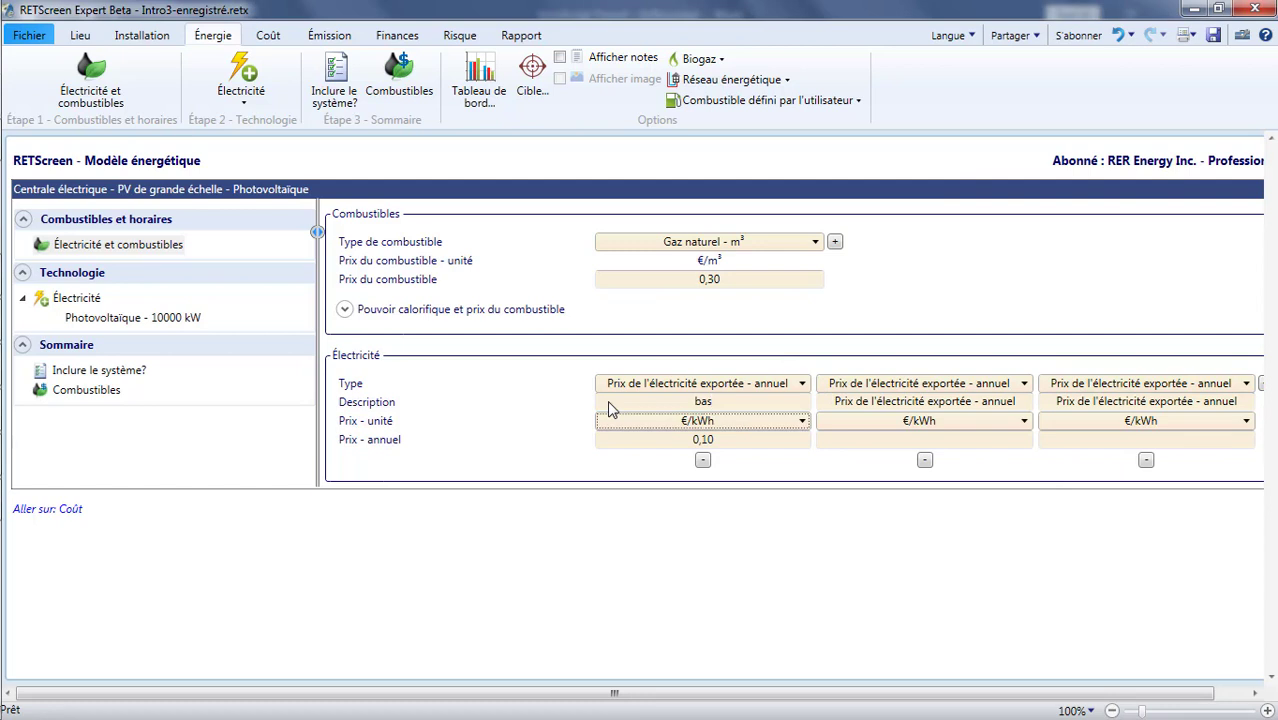
click(865, 401)
drag(838, 401, 1244, 403)
text(moyen)
key(BackSpace)
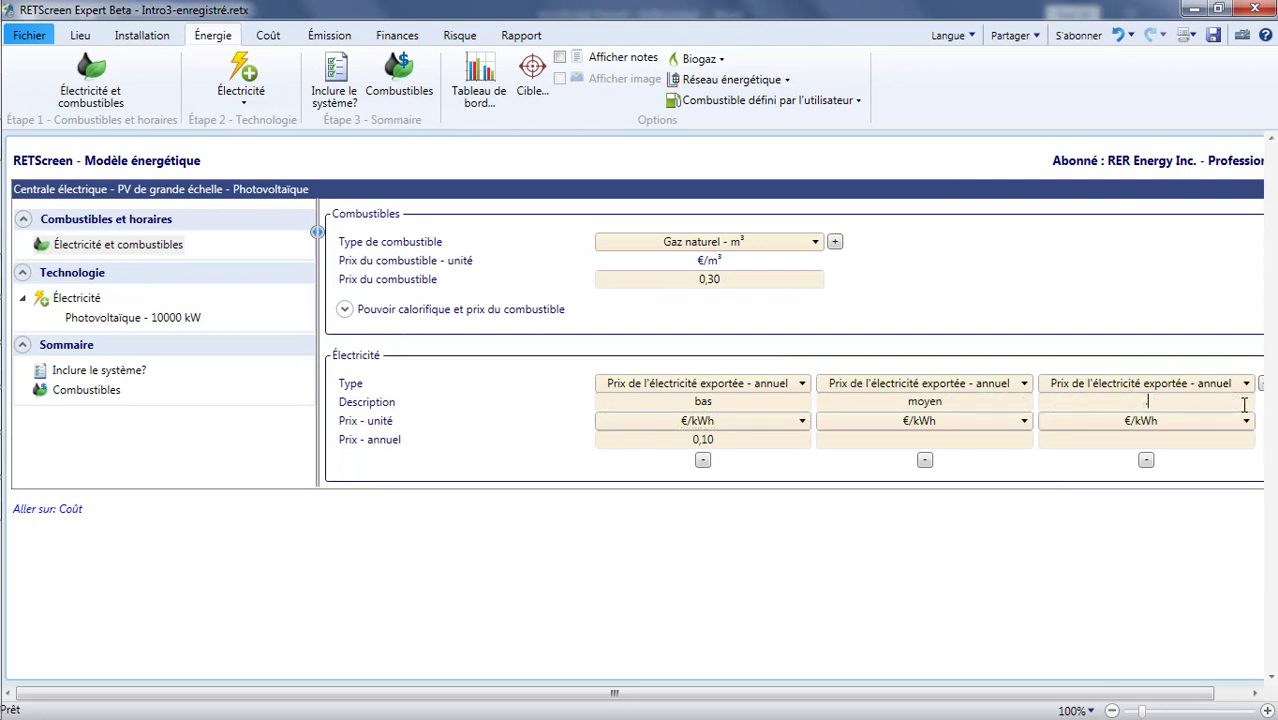
text(élevé)
Set the annual export prices to 0,04 €/kWh for bas, 0,05 for moyen and 0,06 for élevé.
click(739, 442)
text(0,04)
click(877, 438)
text(0,05)
click(1104, 440)
text(0,06)
click(1099, 468)
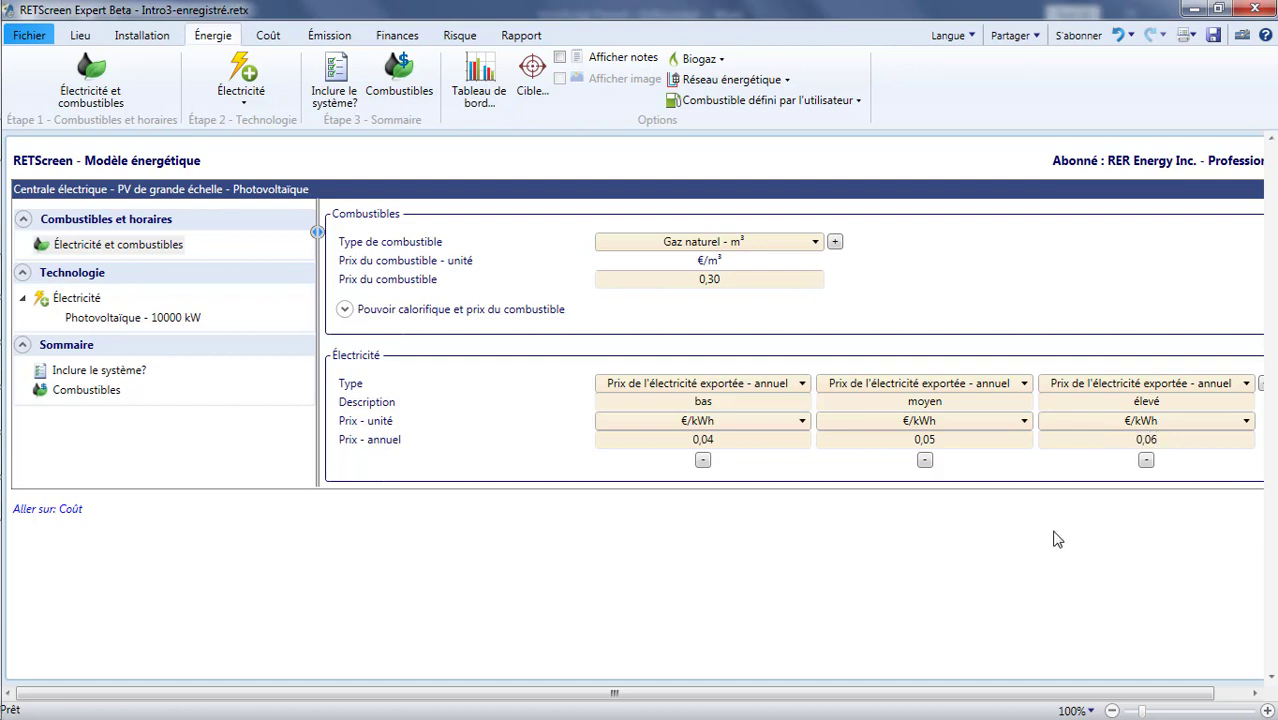
Add a fourth electricity price and set its type to "Prix de l'électricité exportée - mensuel".
drag(1048, 690, 1100, 694)
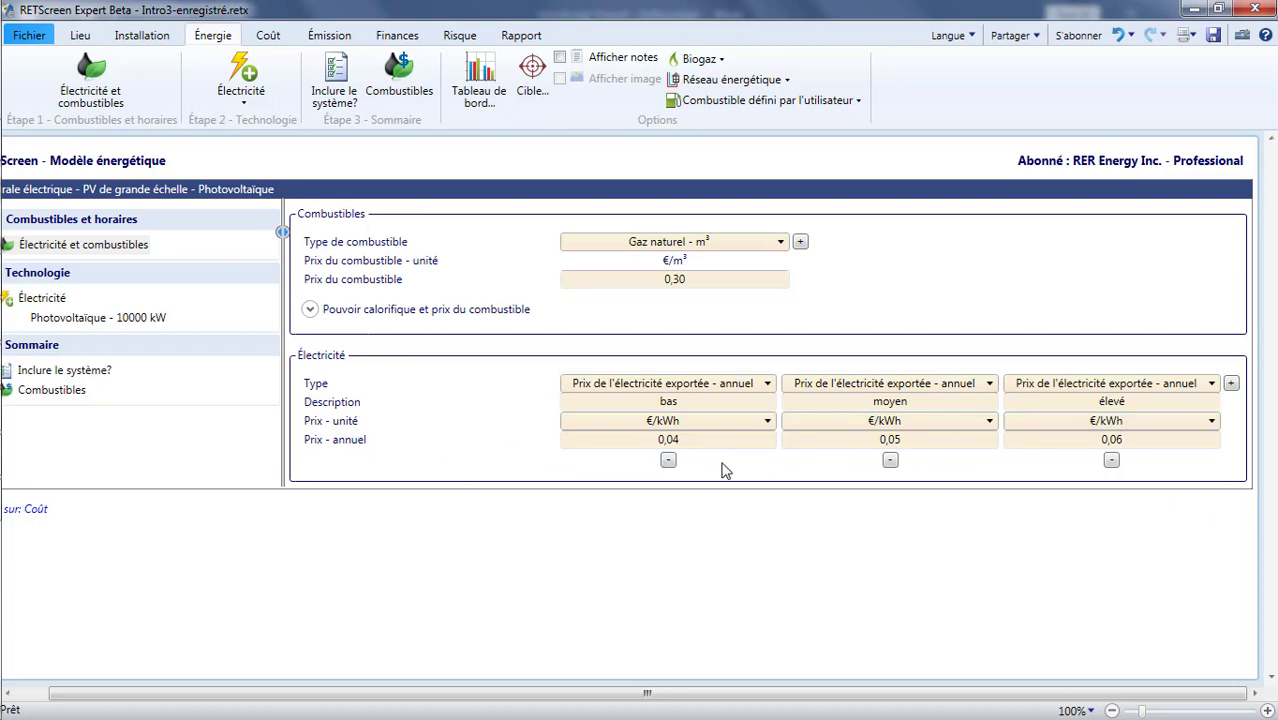
click(1231, 384)
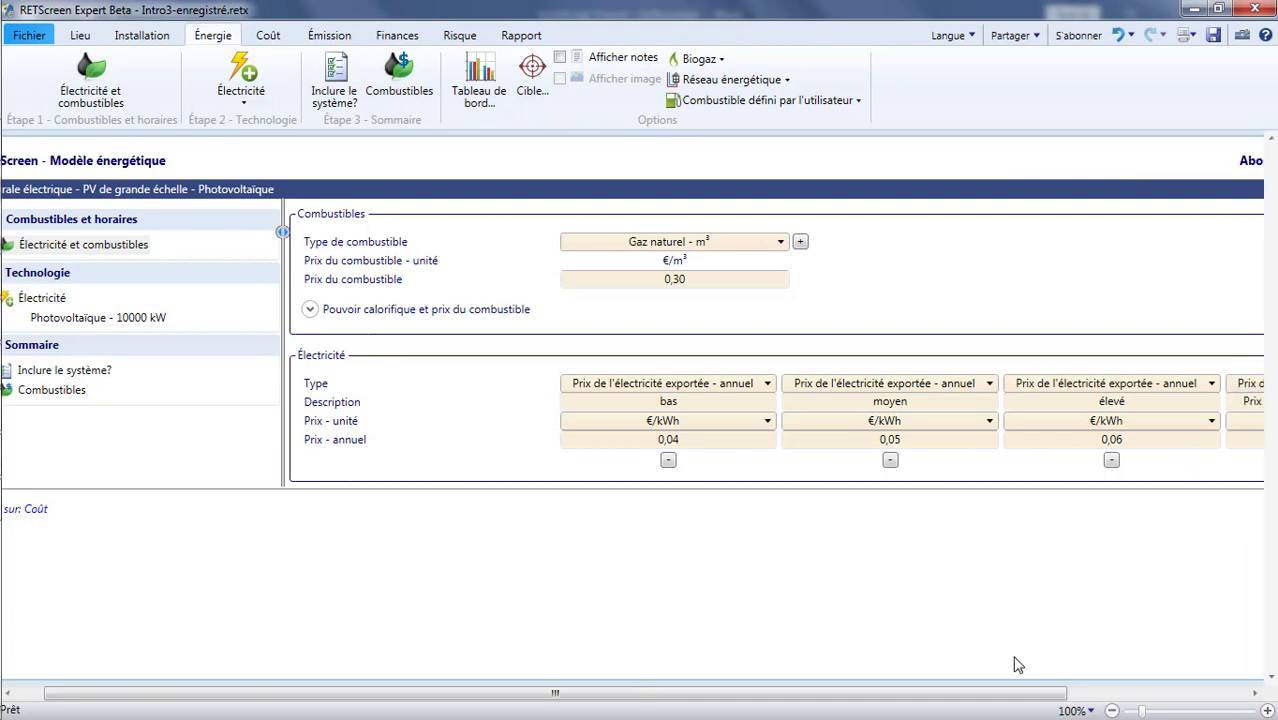
drag(1012, 693, 1250, 693)
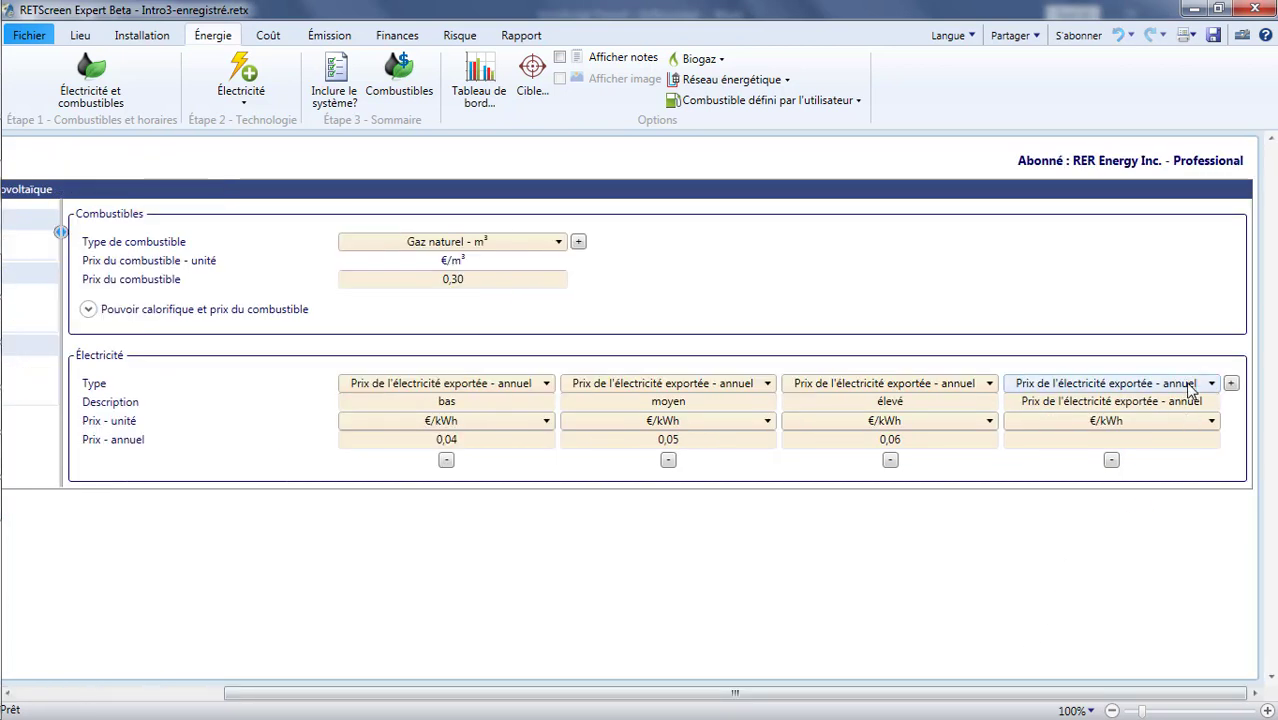
click(1188, 383)
click(1186, 422)
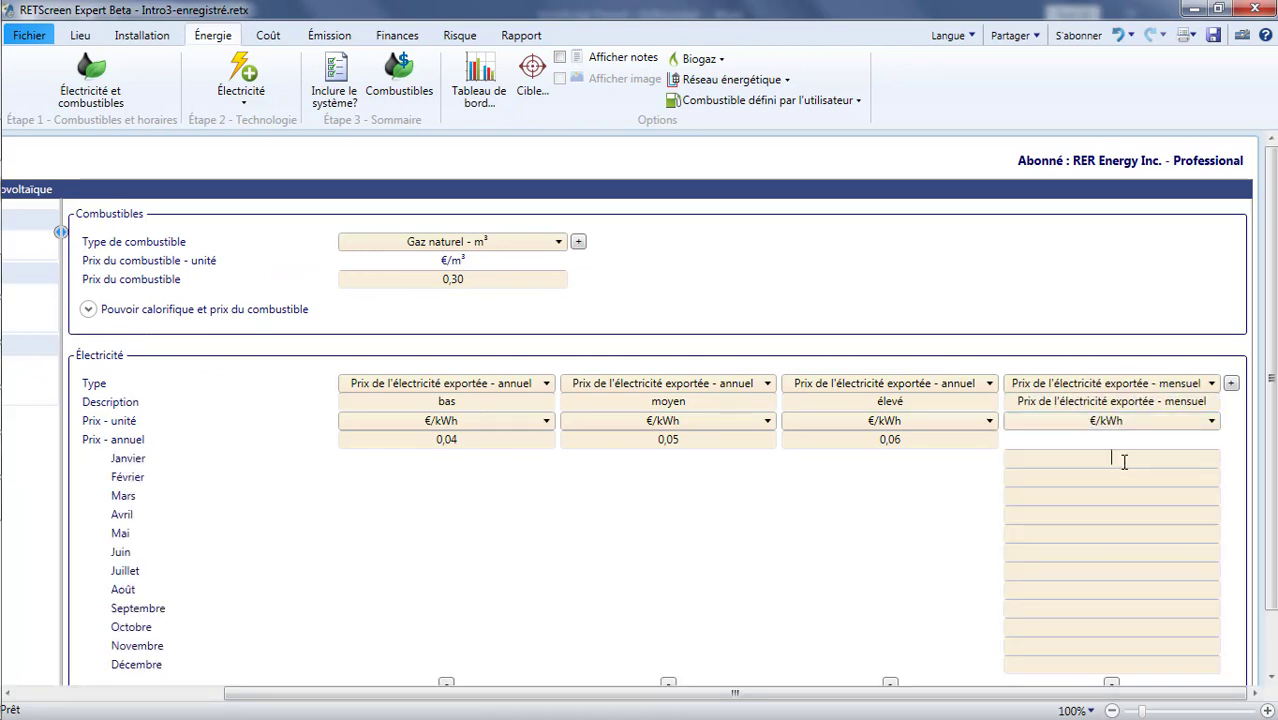
Set the monthly export price to 0,04 €/kWh for January, February, March, November and December.
text(0,04)
double_click(1124, 461)
click(1113, 481)
text(0,04)
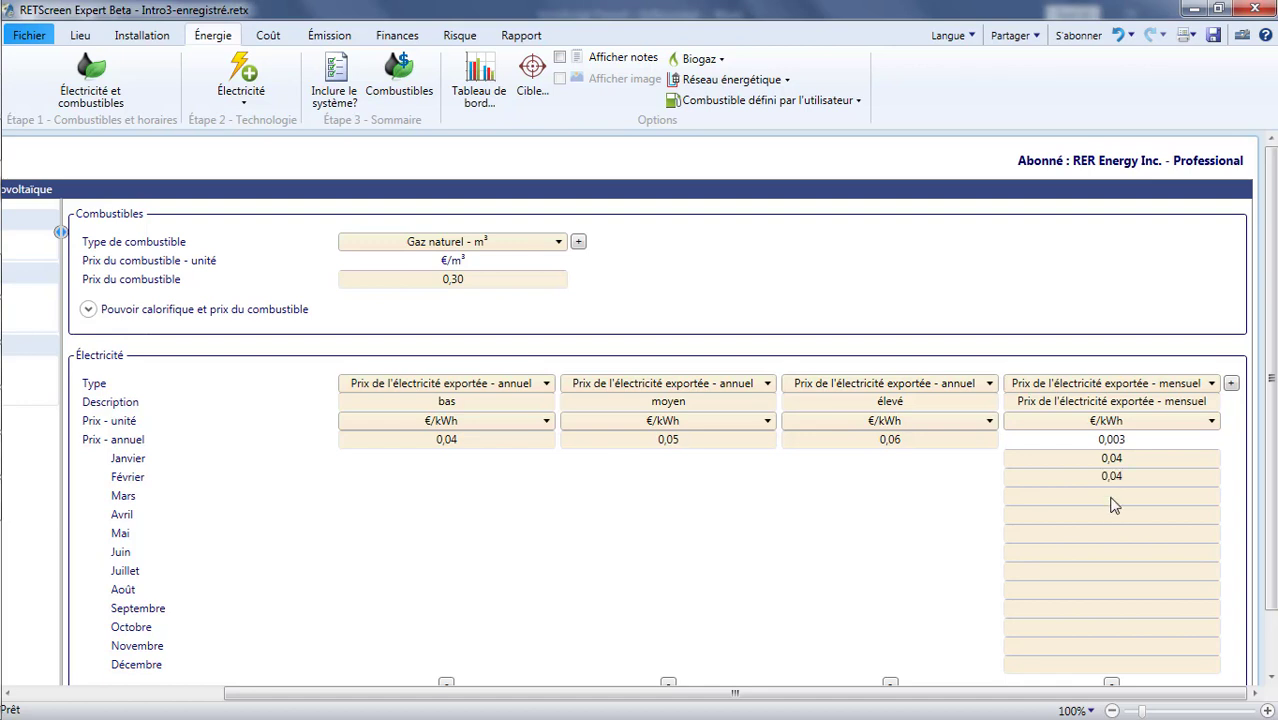
click(1113, 496)
text(0,04)
click(1113, 646)
text(0,04)
click(1113, 664)
text(0,04)
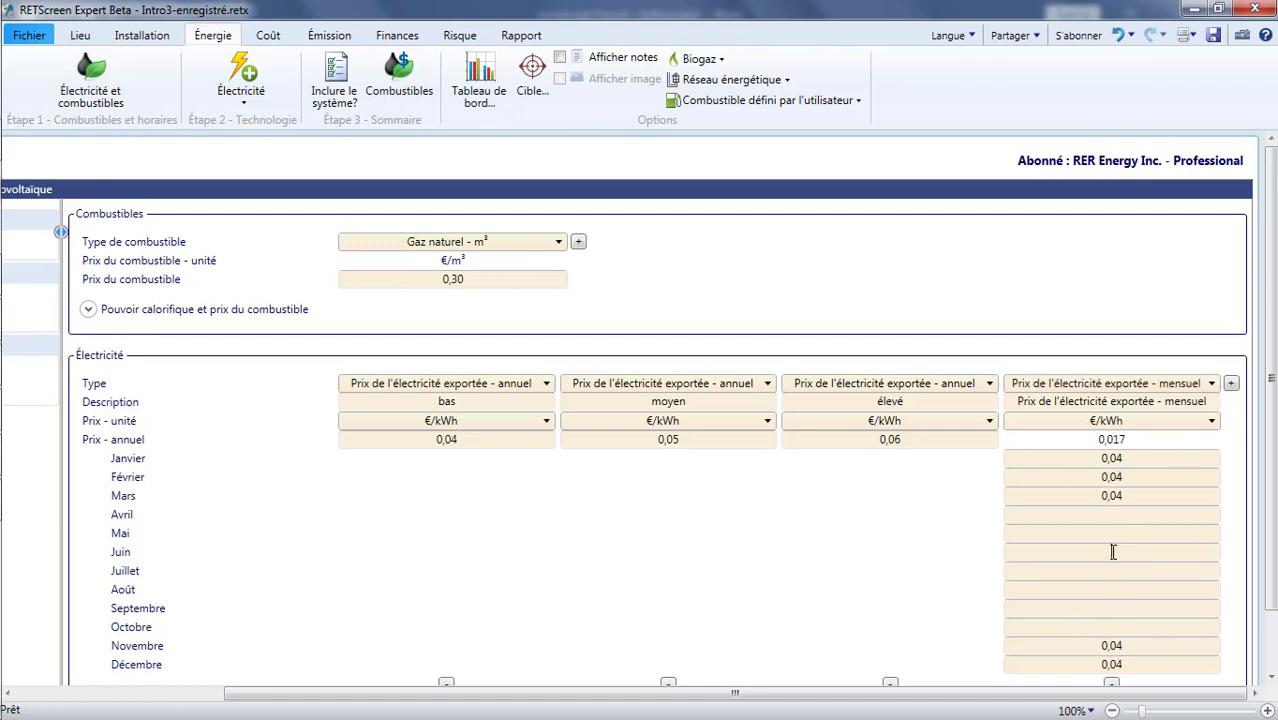
Set the monthly export price to 0,06 €/kWh for June, July and August.
click(1113, 552)
text(0,06)
click(1115, 570)
text(0,06)
click(1113, 589)
text(0,)
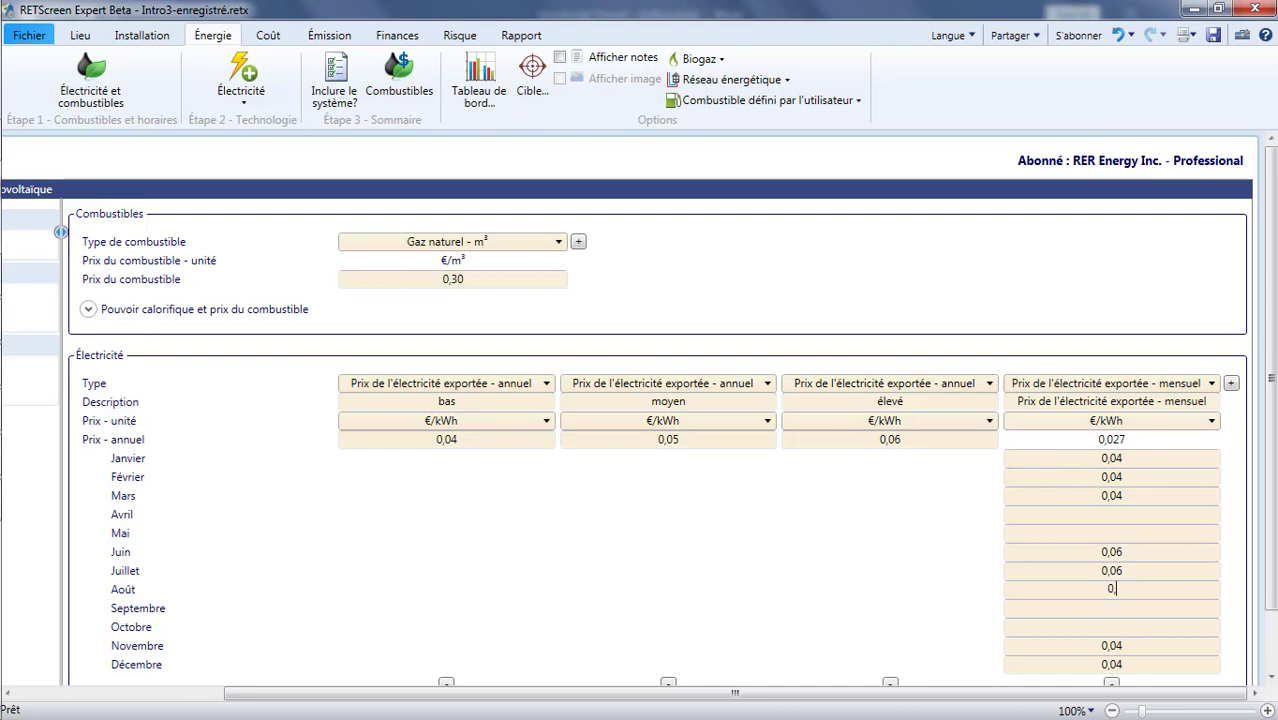
text(06)
Set the April, May, September and October export prices to 0,05 €/kWh and check the resulting annual price at full precision.
click(1119, 515)
key(Return)
text(0,05)
key(Return)
text(0,05)
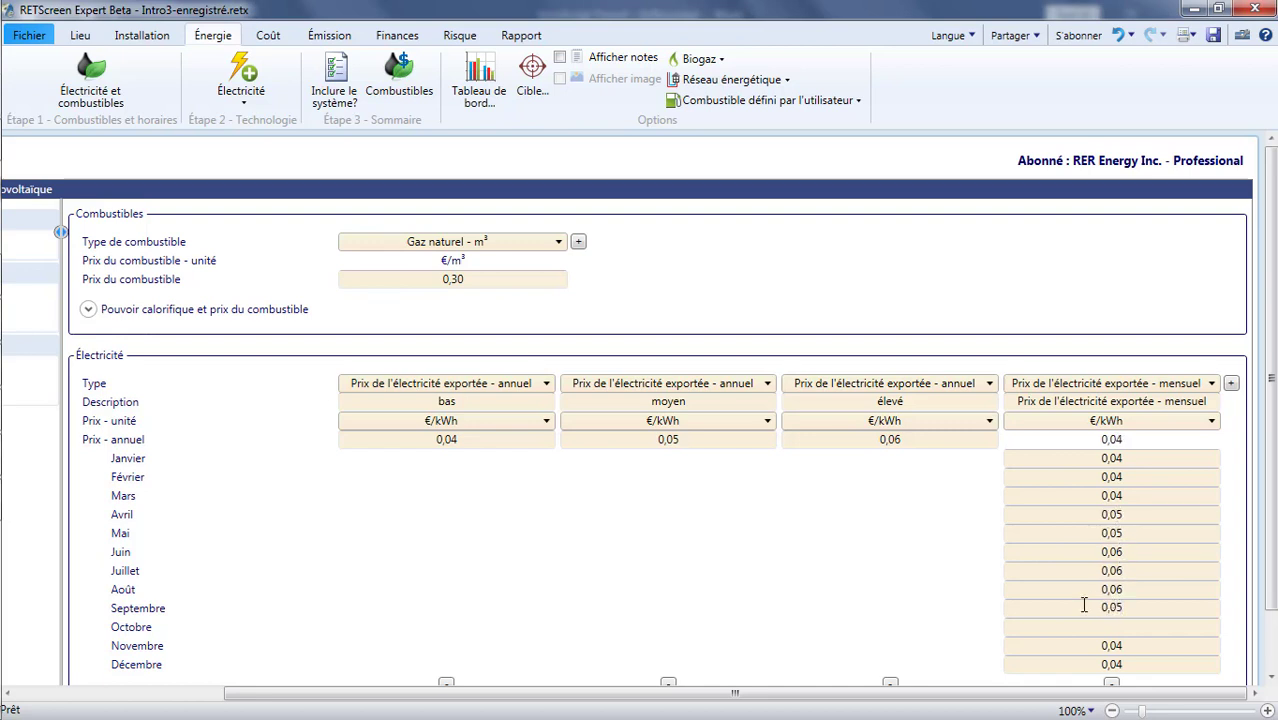
key(Return)
text(0,05)
click(1120, 440)
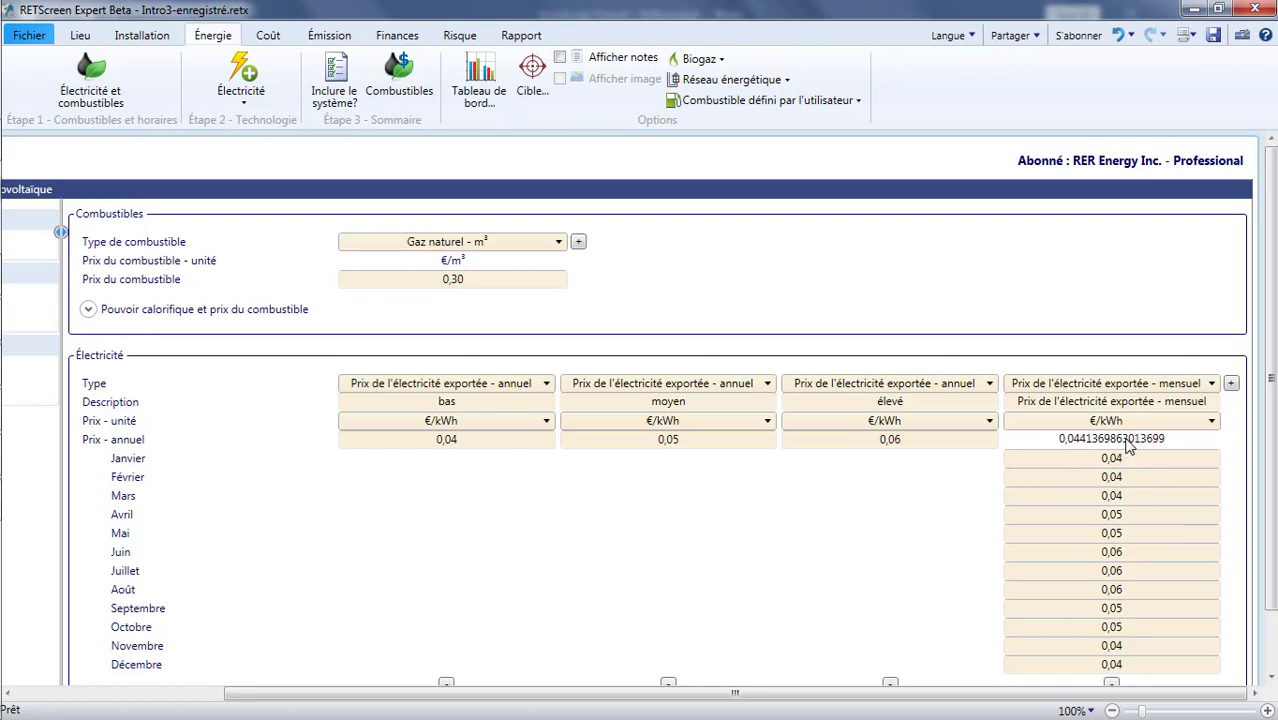
double_click(1120, 440)
scroll(1110, 420, down, 1)
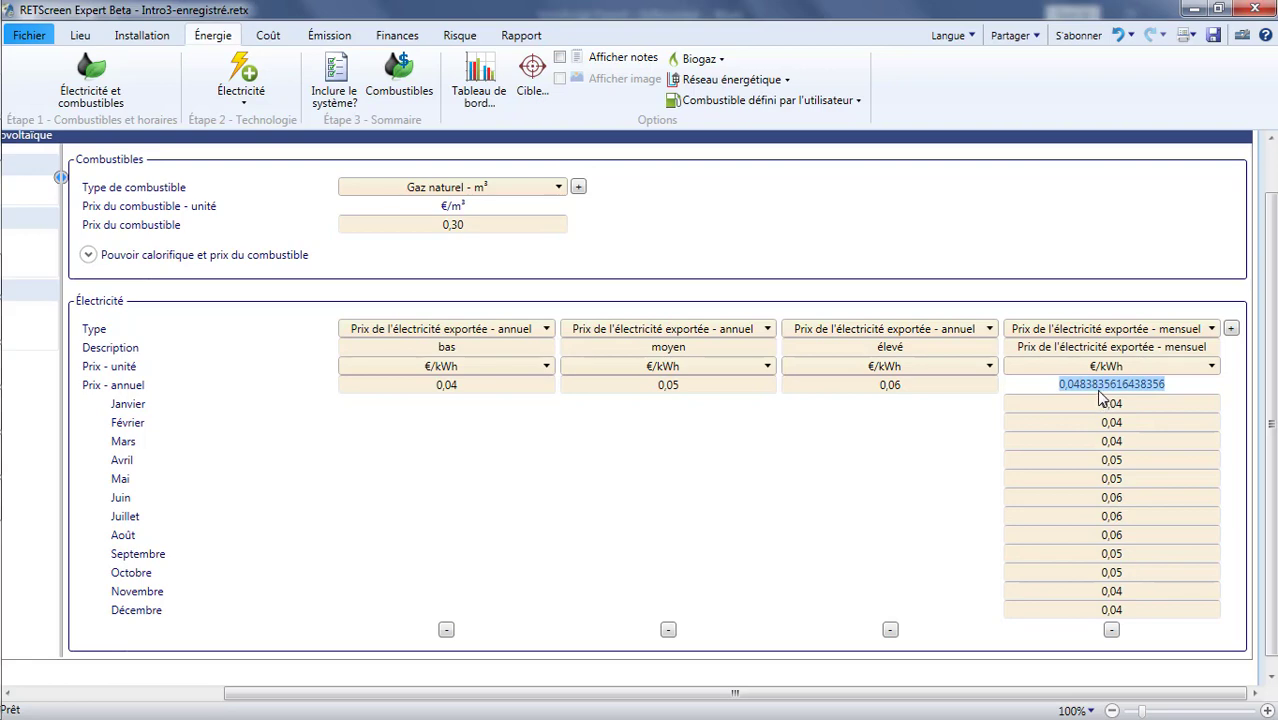
Add an Éolienne electricity technology to the energy model and switch it to Niveau 3.
drag(995, 693, 720, 717)
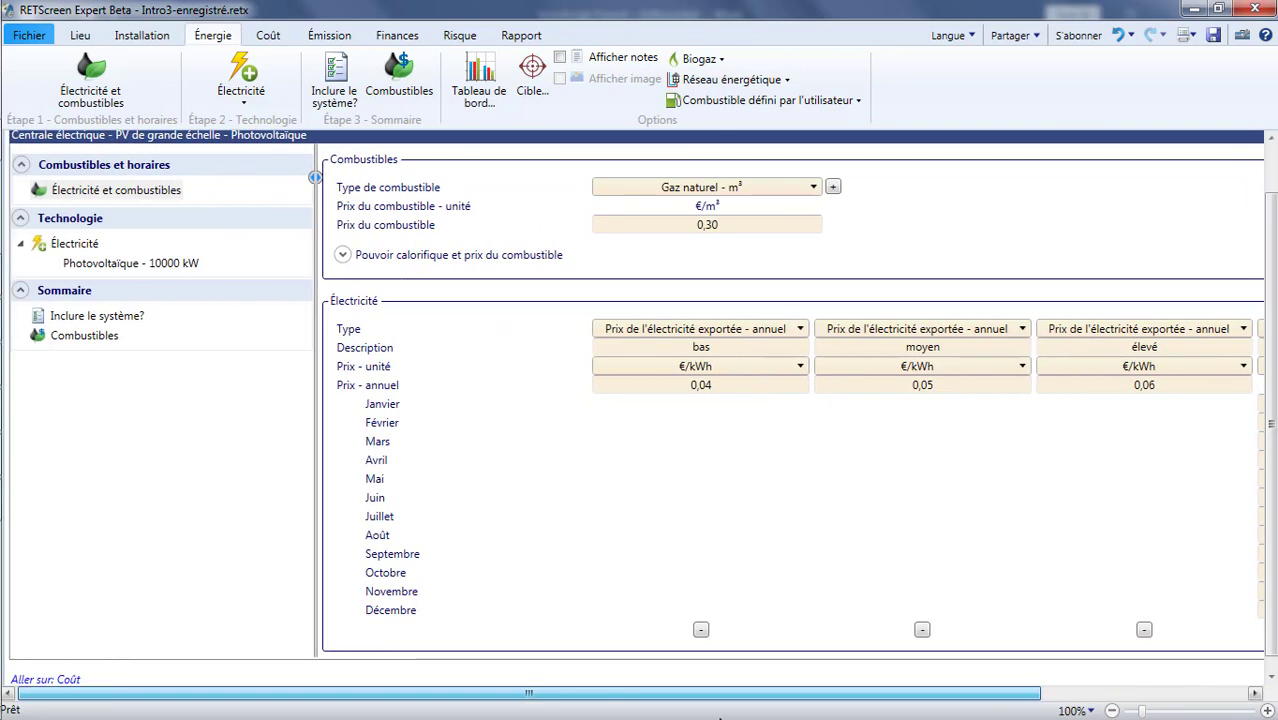
click(244, 100)
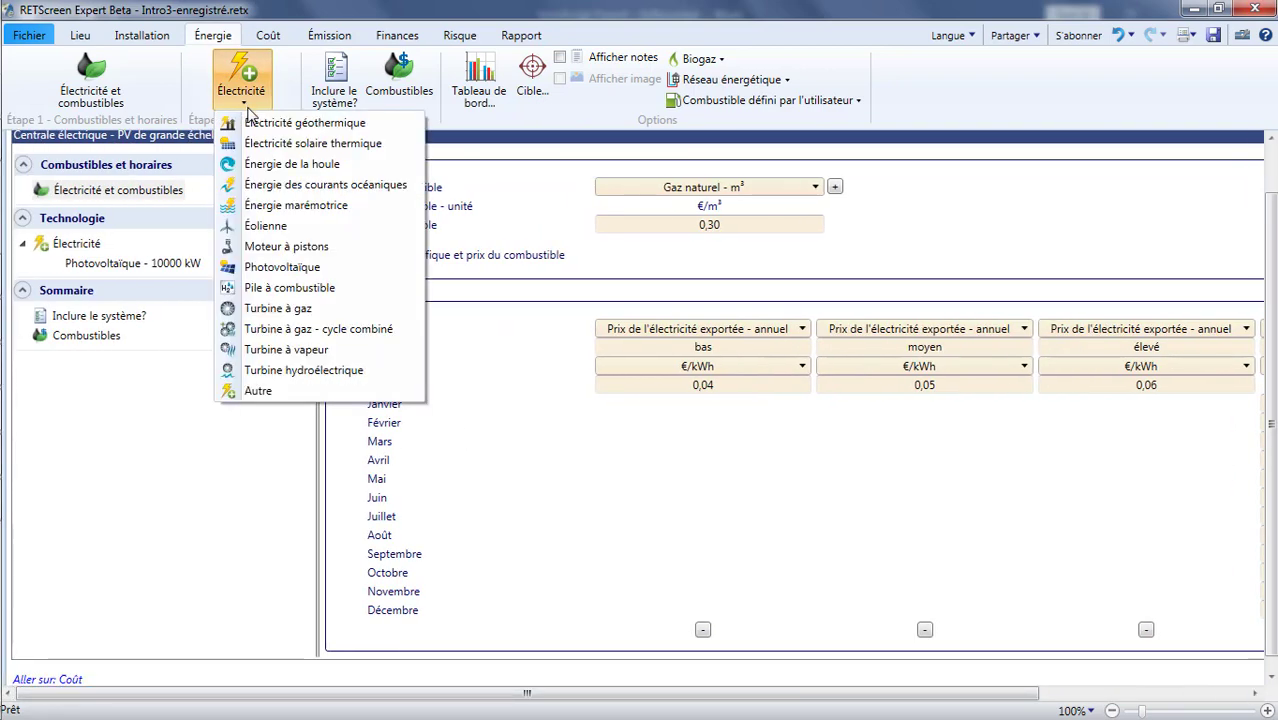
click(258, 226)
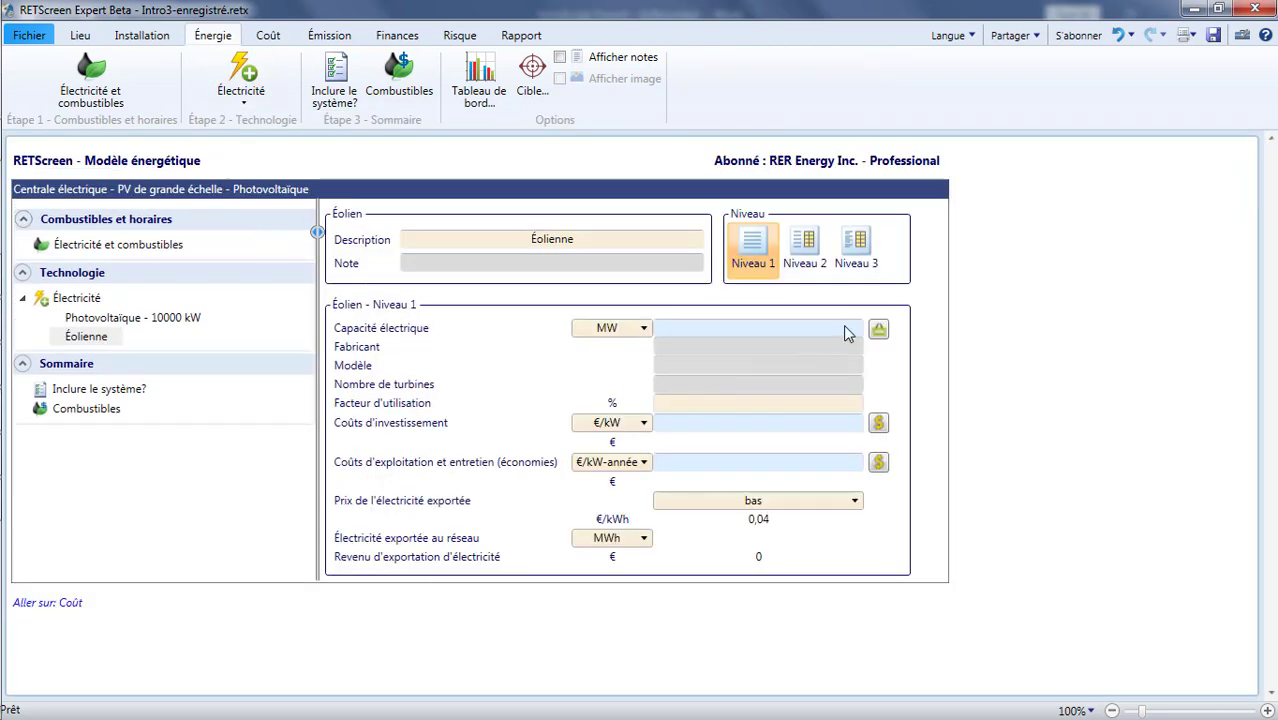
click(862, 264)
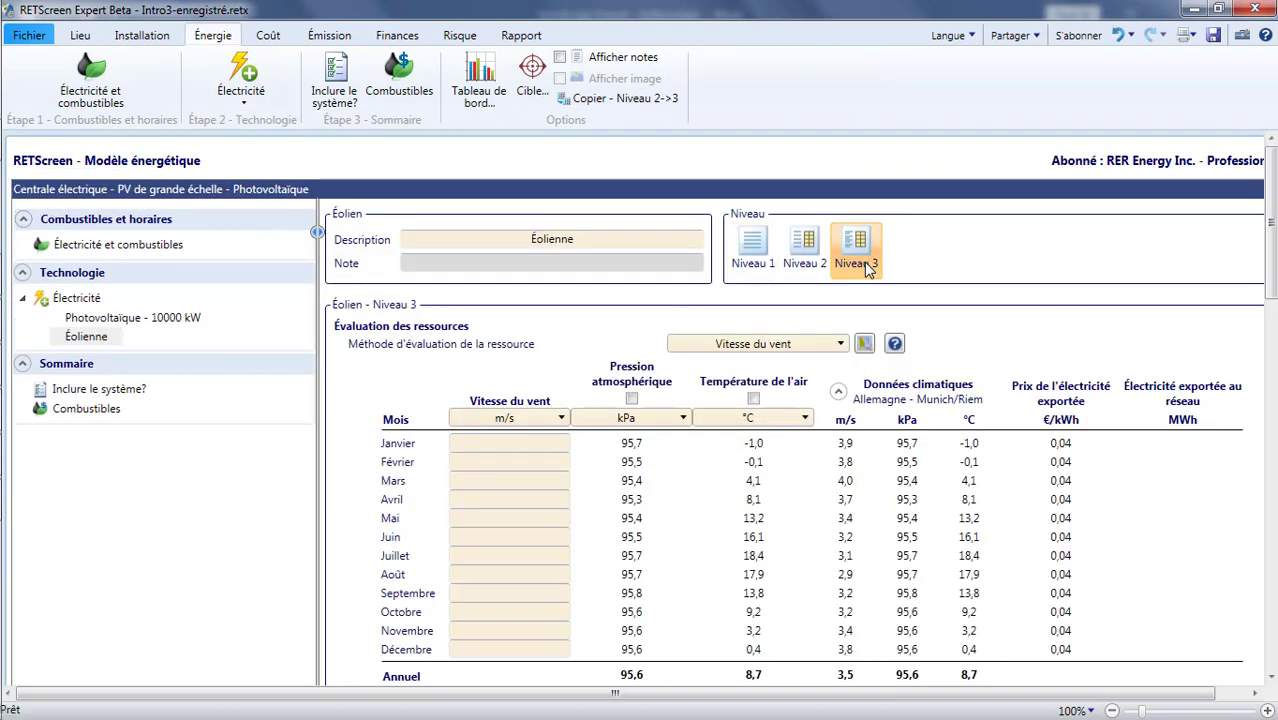
Assign the monthly exported electricity price to the wind turbine and review its price for each month.
drag(843, 692, 966, 702)
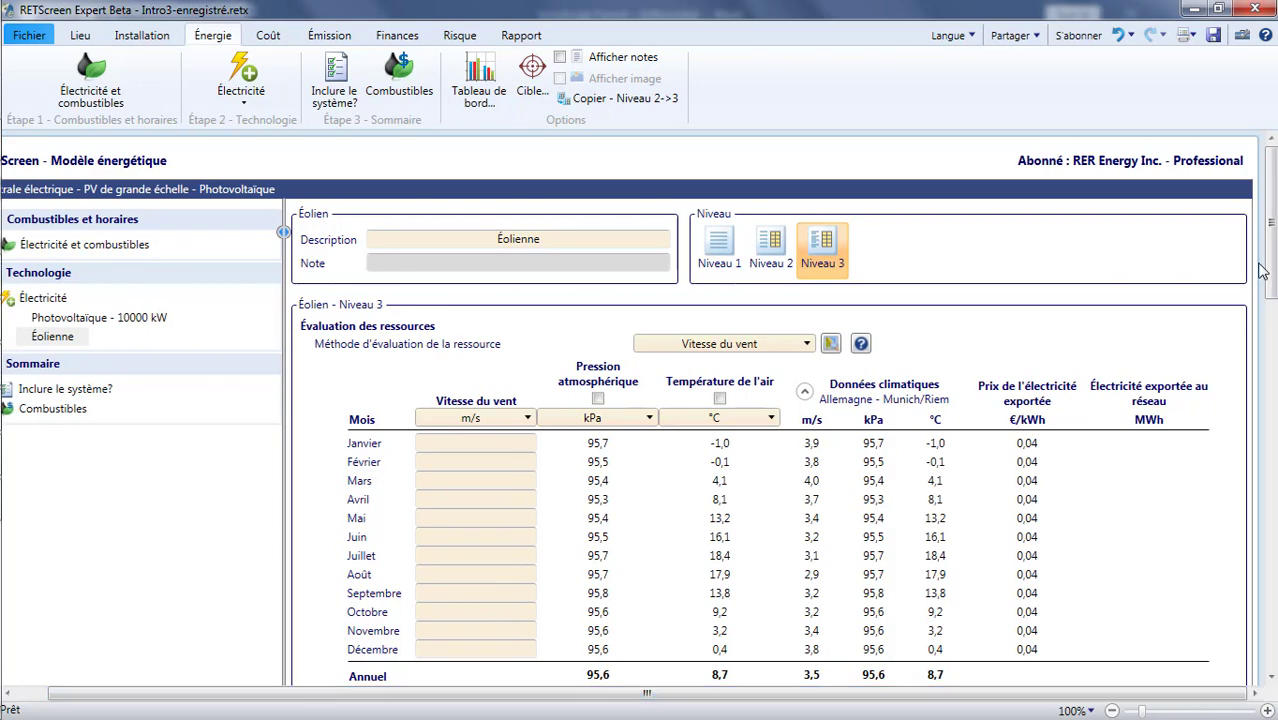
drag(1269, 244, 1274, 622)
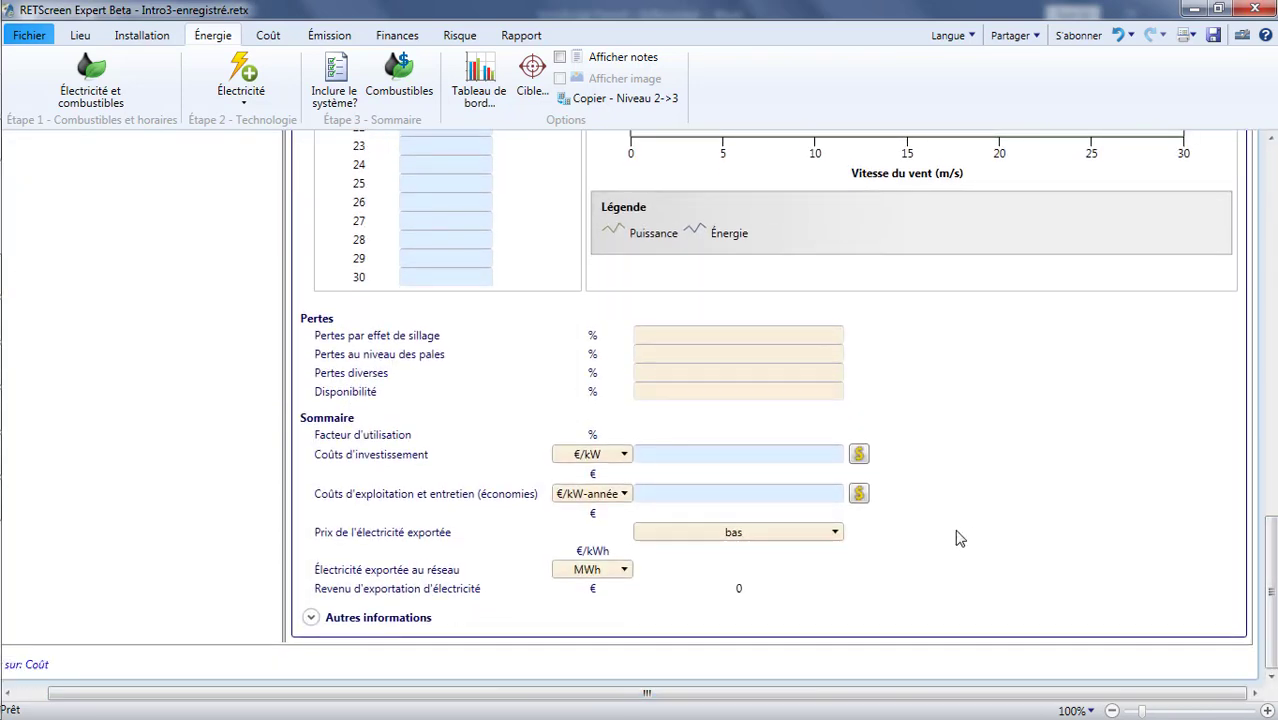
click(822, 533)
click(800, 597)
drag(1270, 515, 1269, 138)
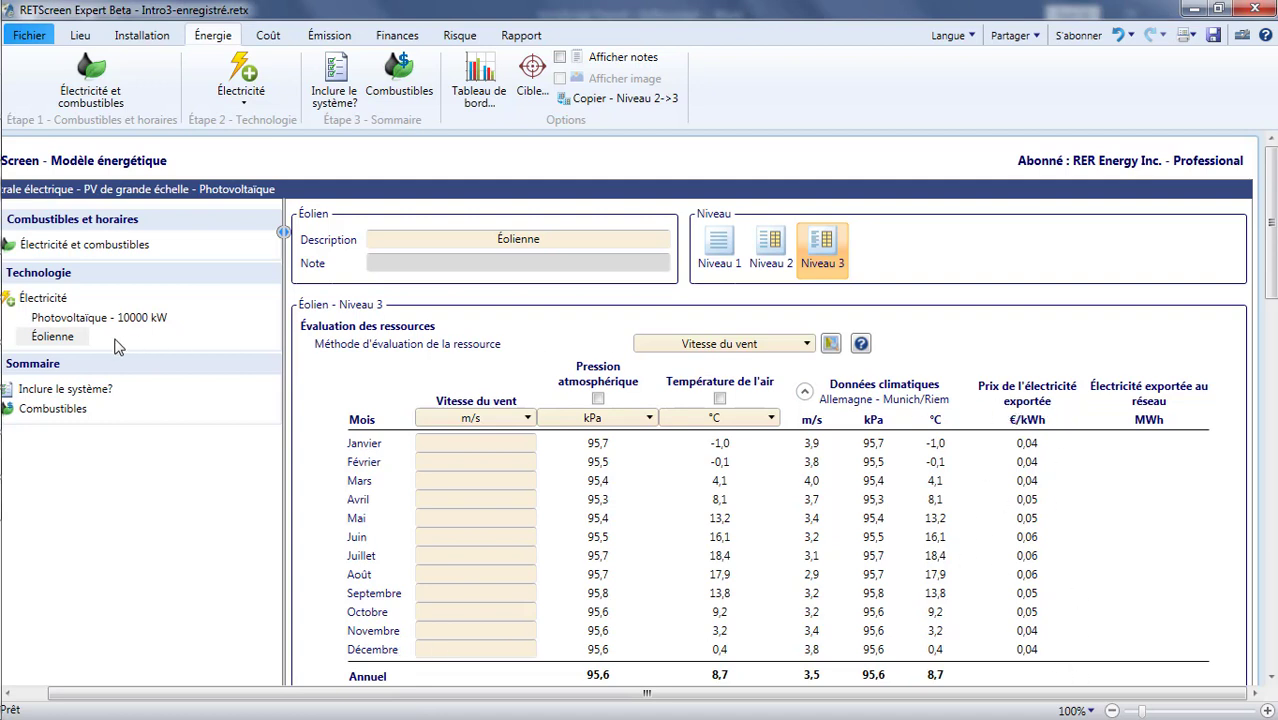
Delete the Éolienne system from the technology list and confirm the removal.
right_click(71, 342)
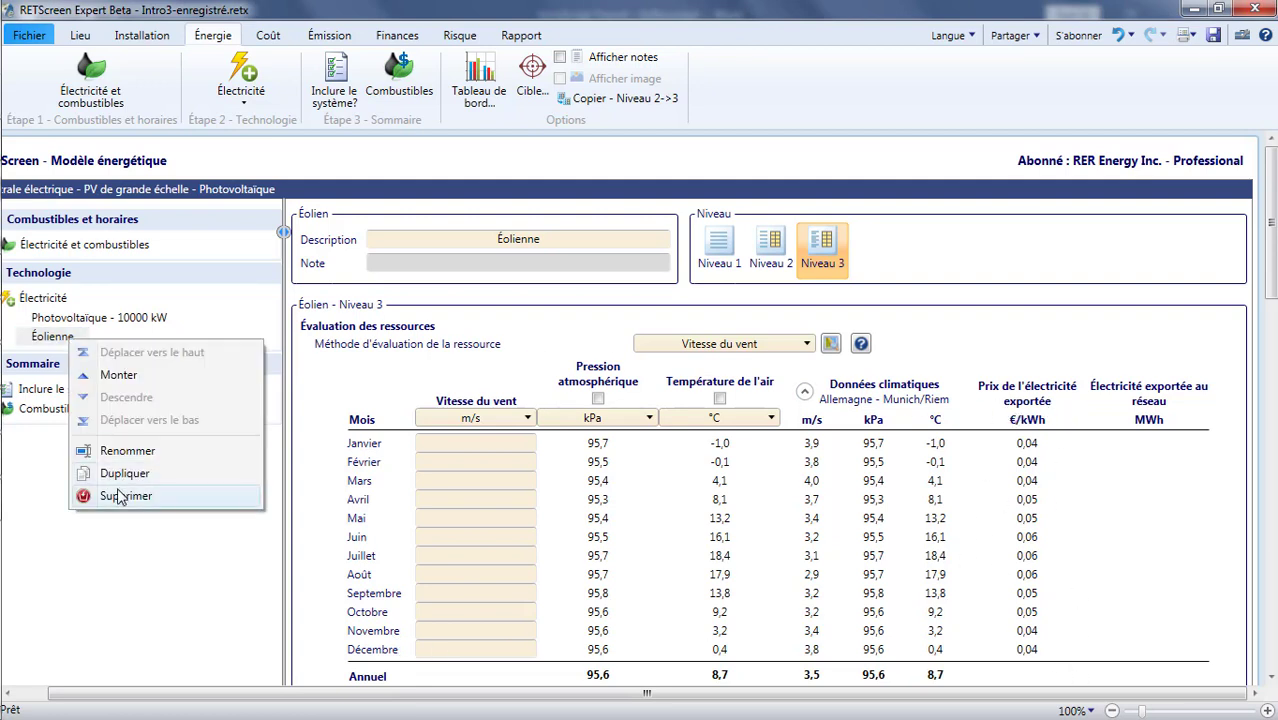
click(115, 495)
click(577, 408)
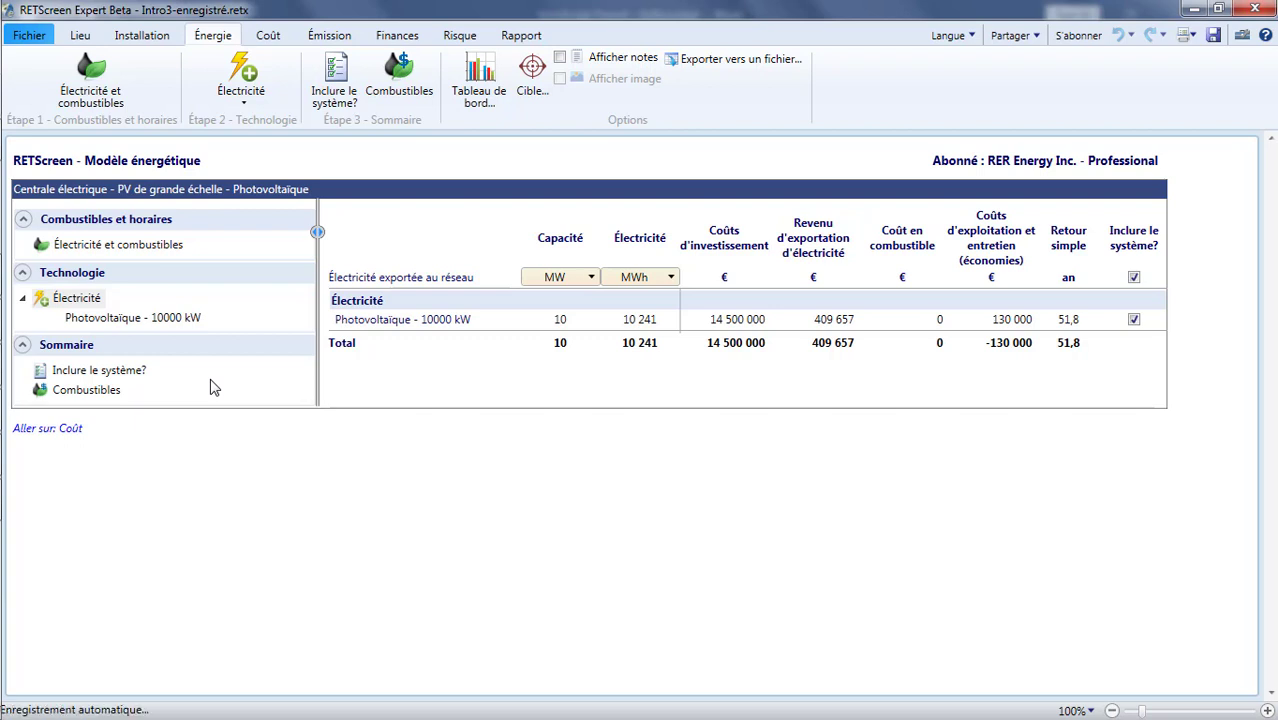
Reopen the electricity and fuels page and examine the toolbox's hourly time-of-use electricity price calculator before closing it.
click(118, 245)
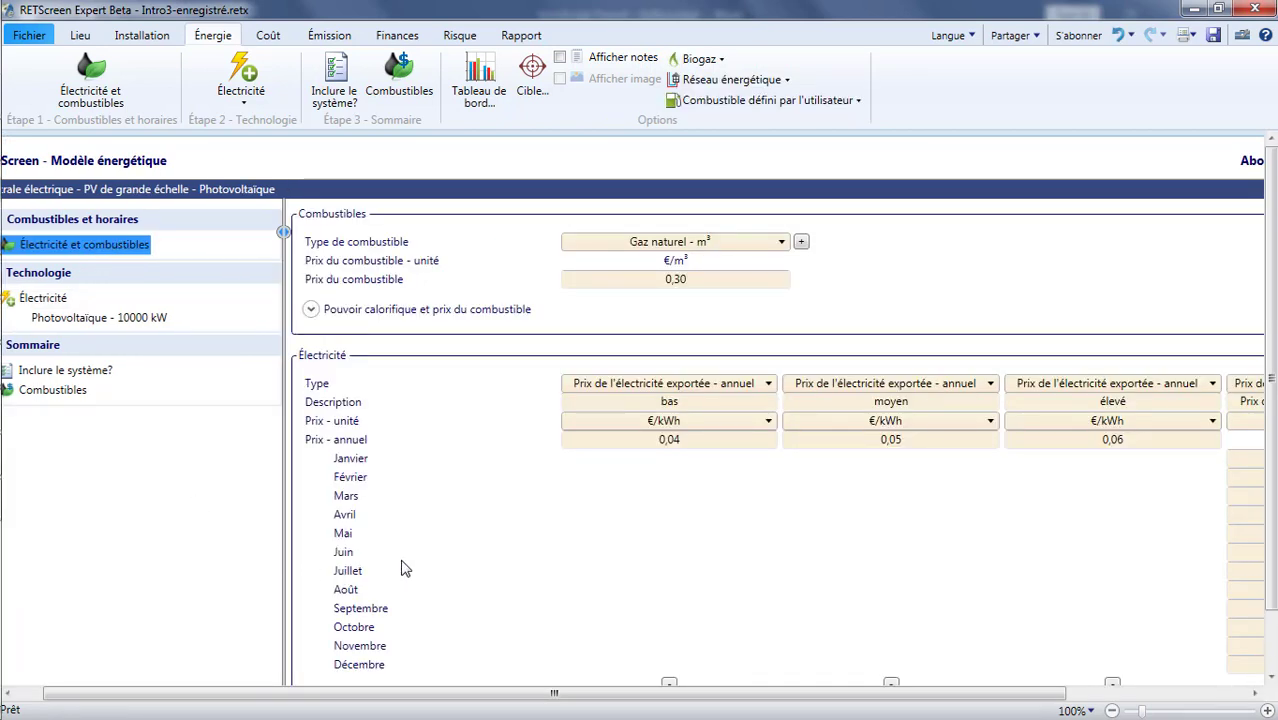
click(1242, 38)
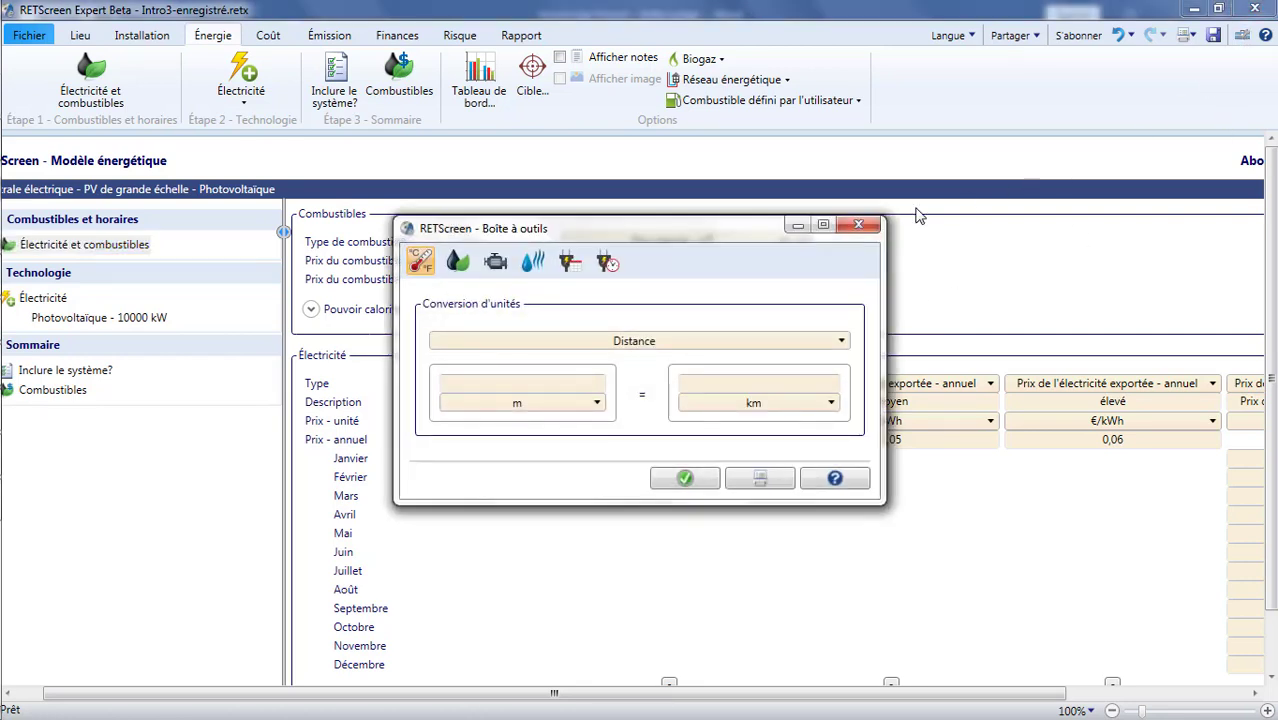
click(608, 262)
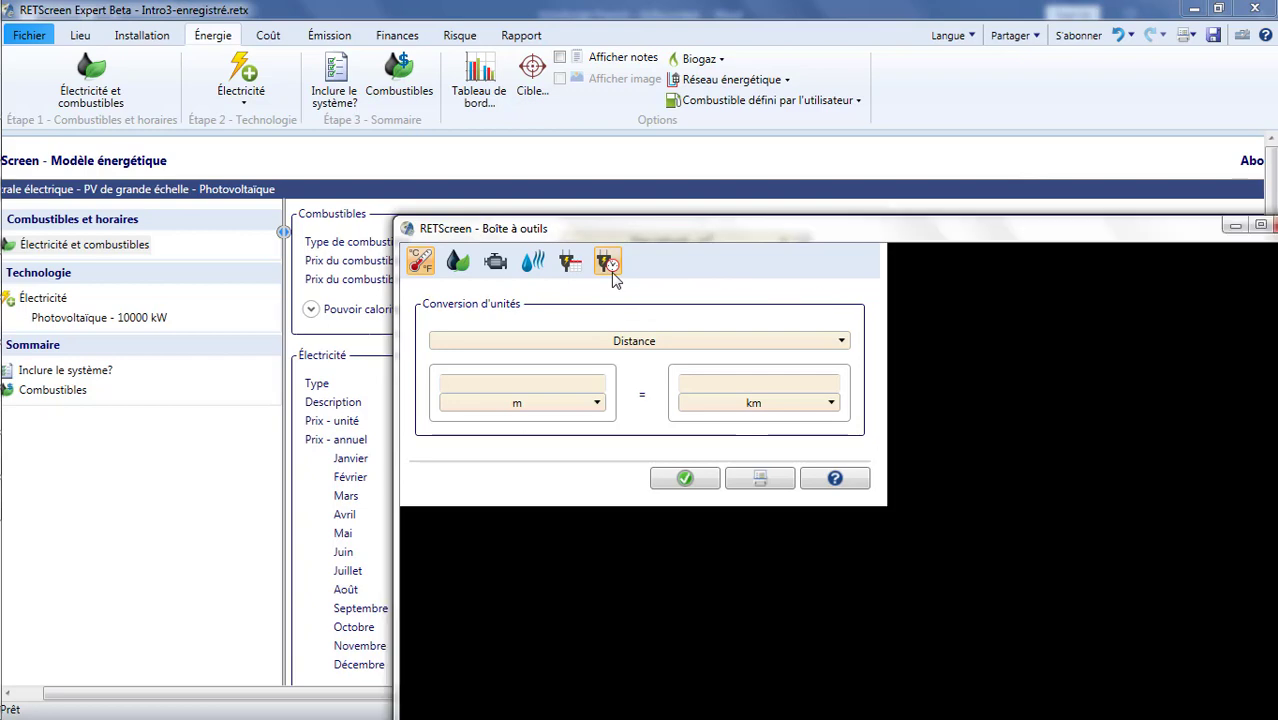
drag(636, 234, 375, 24)
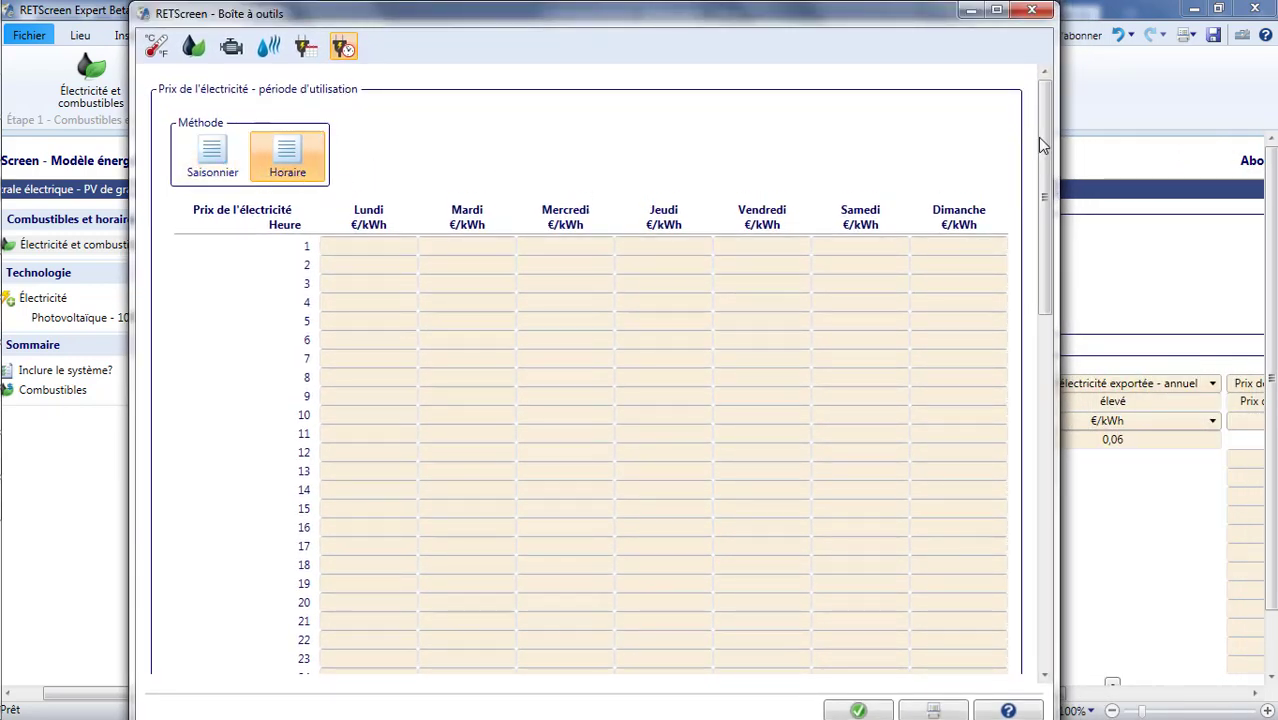
drag(1043, 145, 1035, 517)
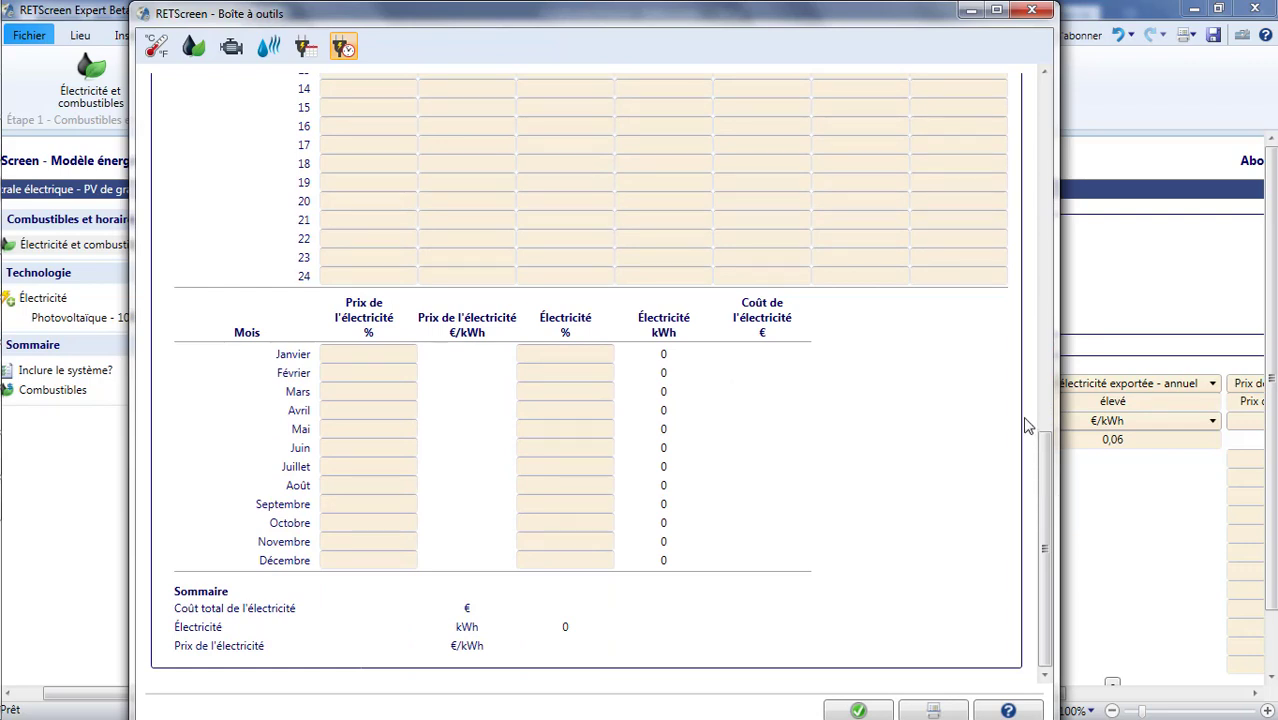
click(1033, 14)
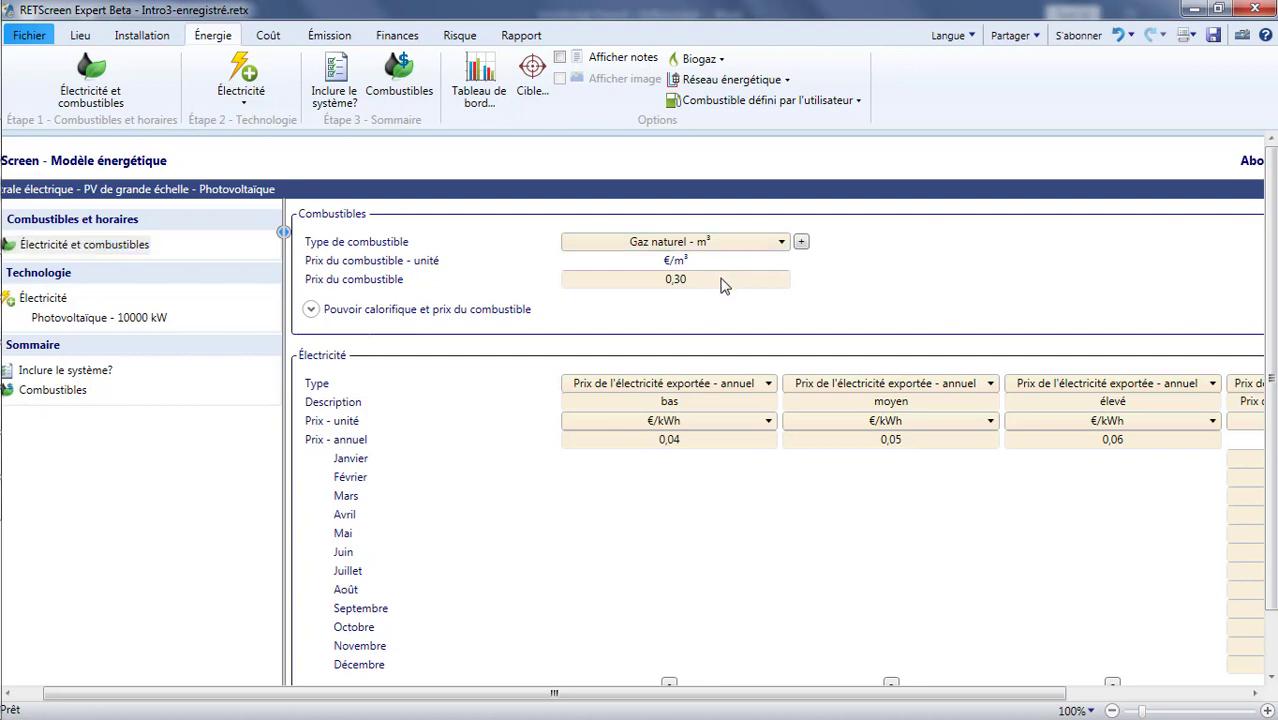
Change the fuel type from the natural gas variants to "Gaz naturel - kWh".
click(722, 279)
click(722, 278)
click(722, 252)
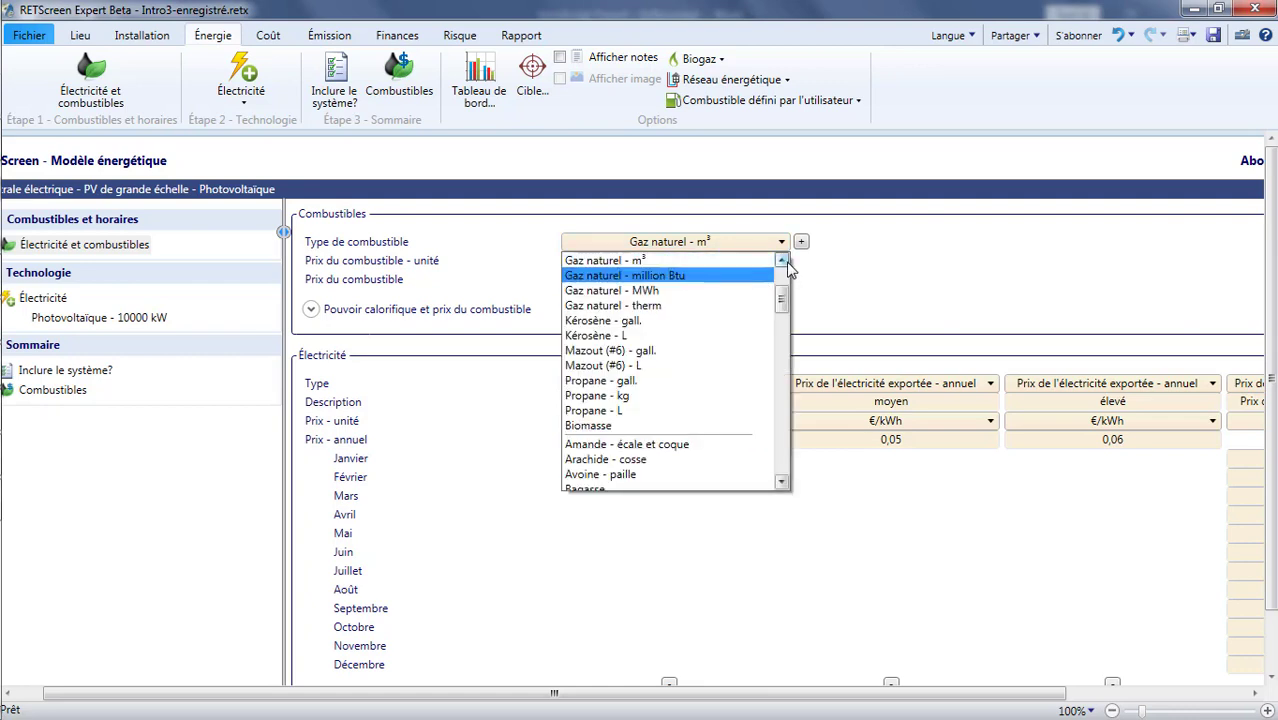
click(783, 261)
click(783, 261)
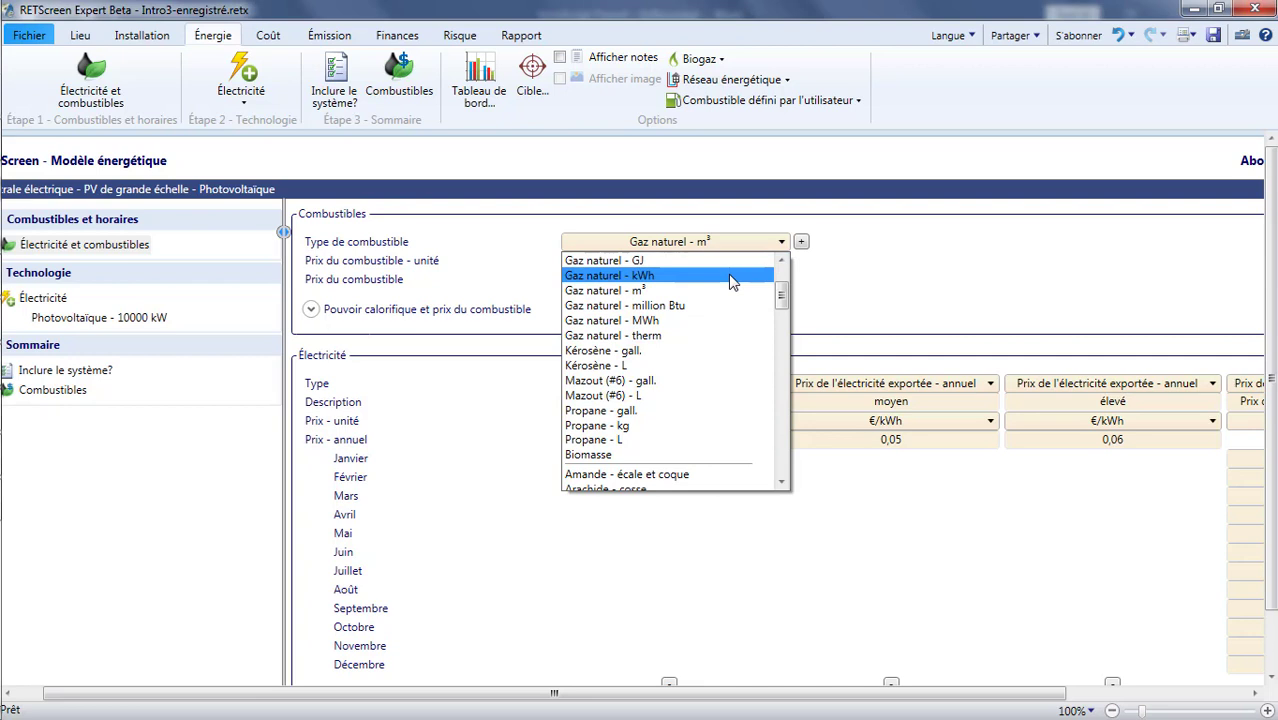
click(731, 276)
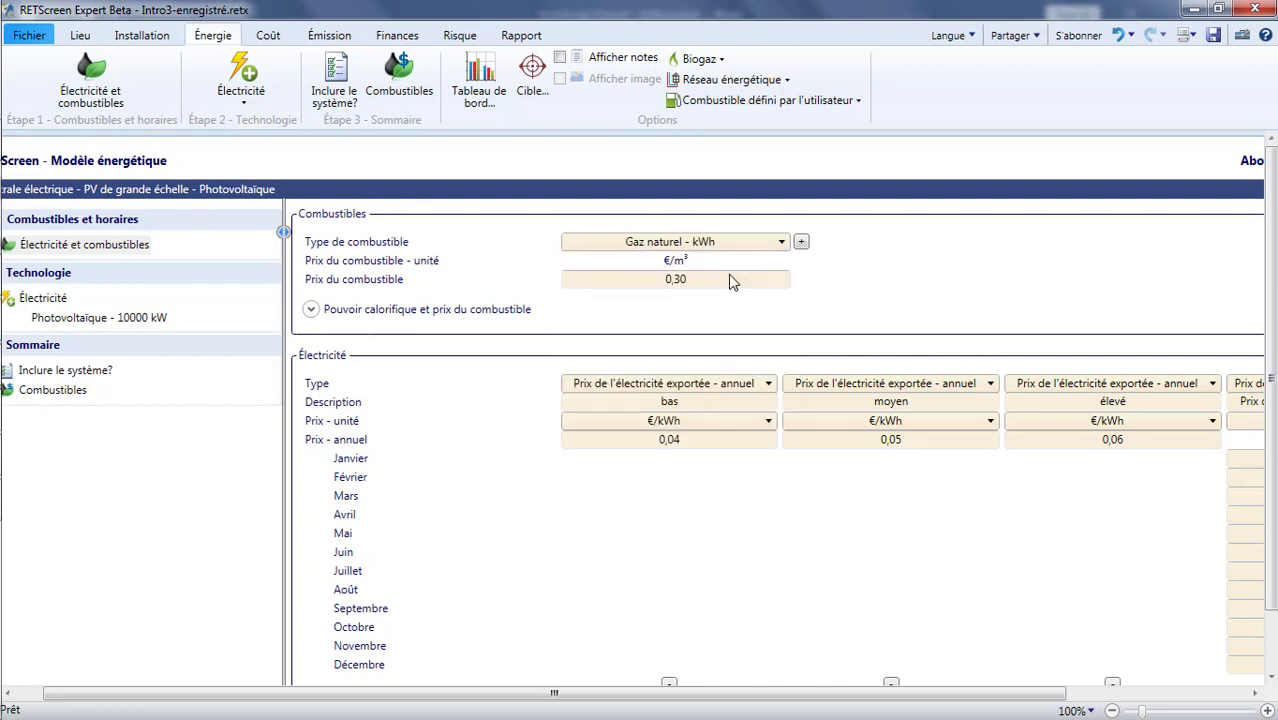
Set the price of the "Gaz naturel - kWh" fuel to 0,03 €/kWh.
click(731, 278)
text(0,03)
click(743, 303)
Add a second fuel column and set its fuel type to "Emballages - résidus".
click(801, 243)
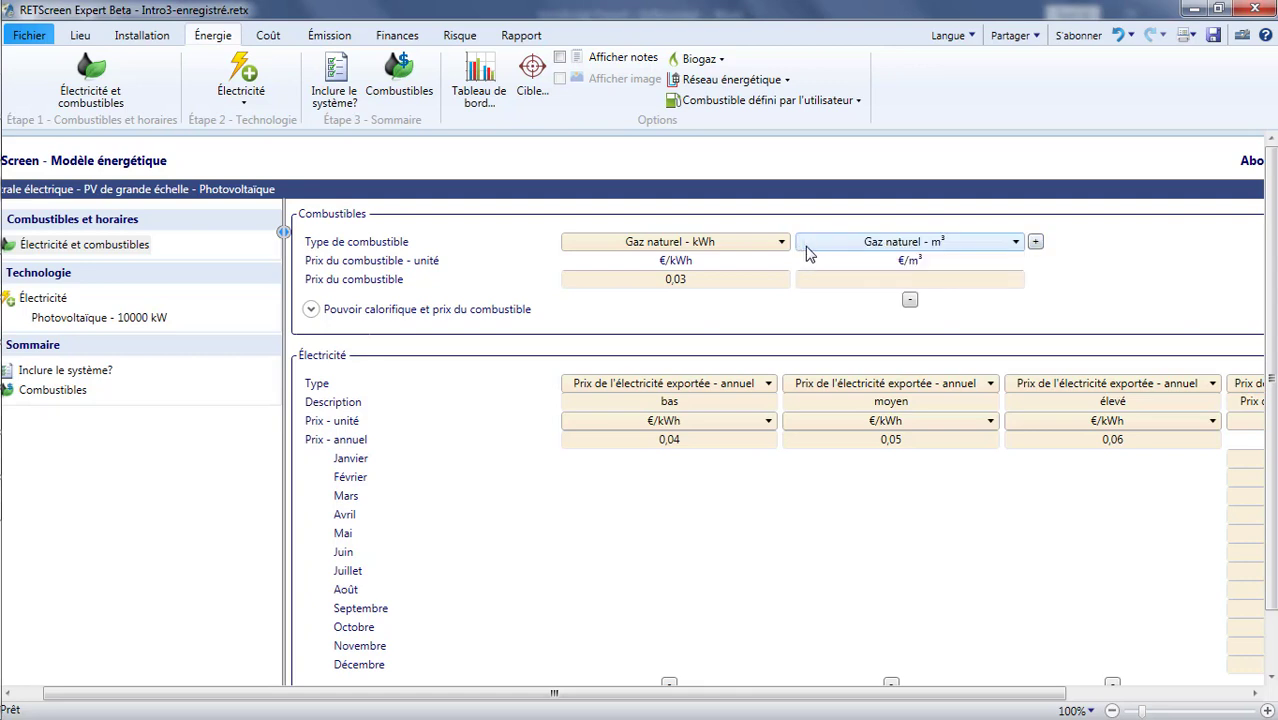
click(1016, 243)
drag(1016, 298, 1015, 389)
click(905, 262)
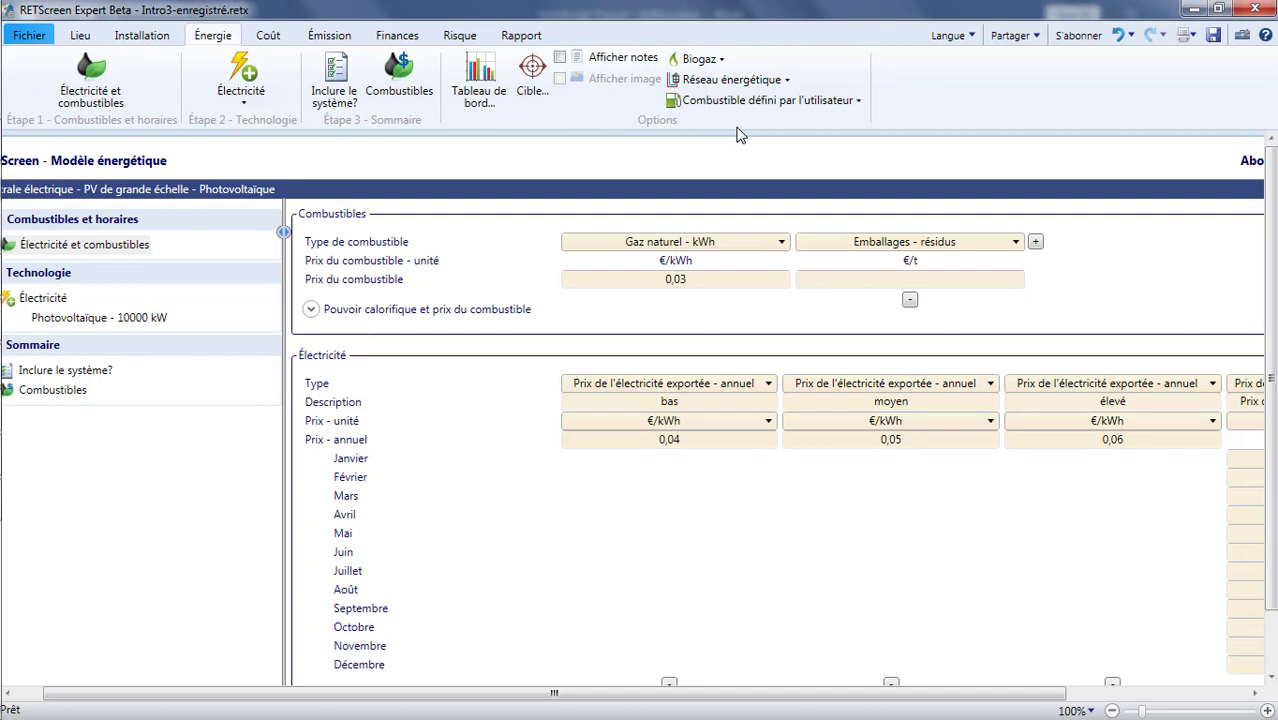
Add a Biogaz fuel with Porc as the unit, an average weight of 300 kg per unit and a quantity of 8000.
click(719, 62)
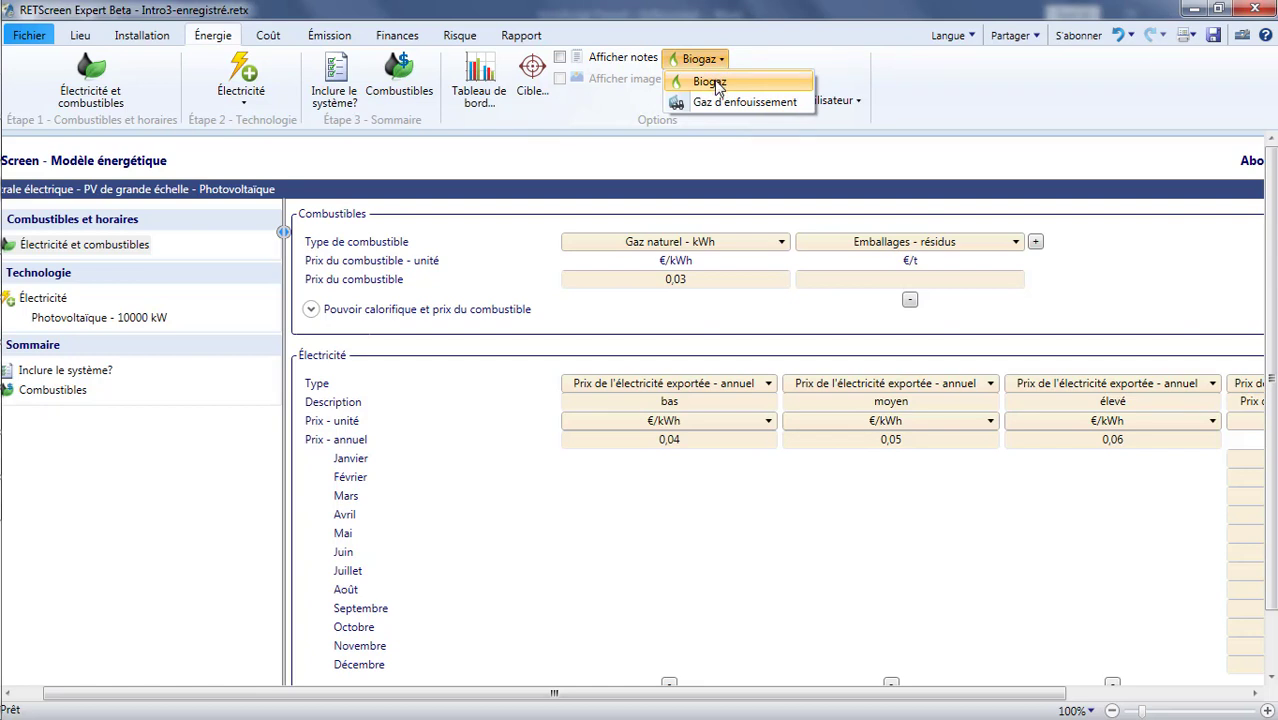
click(714, 82)
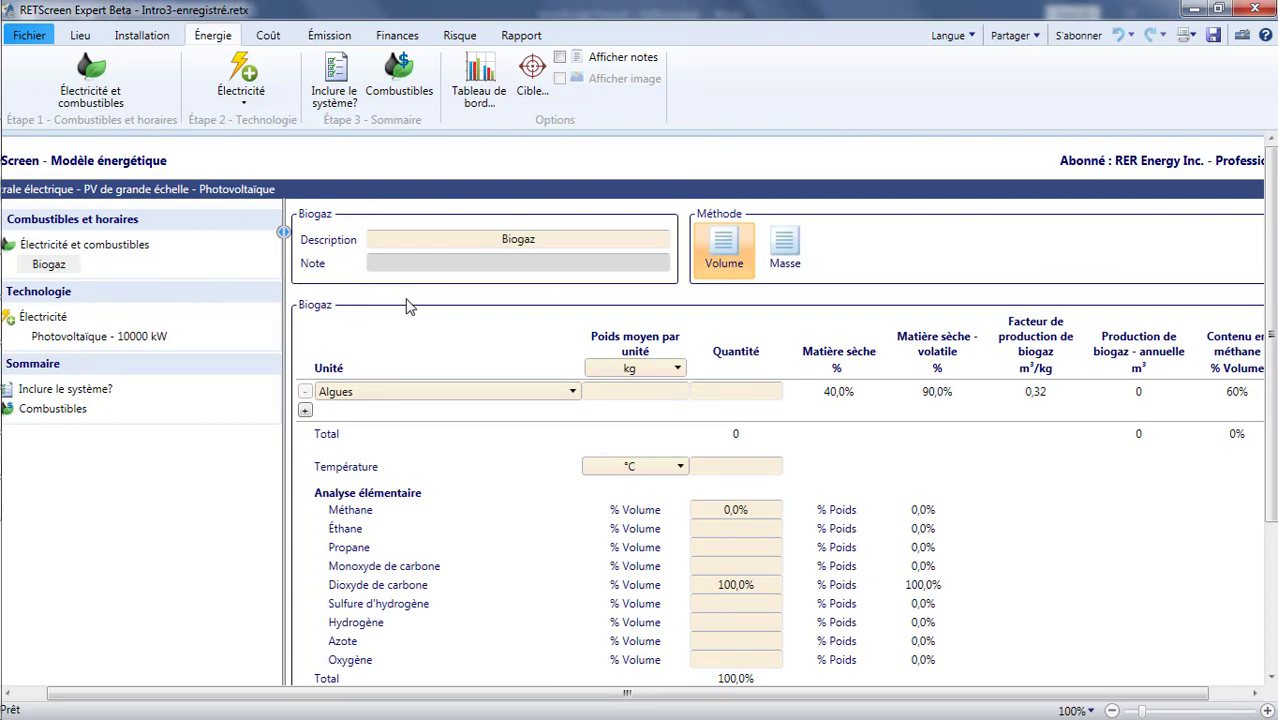
click(572, 391)
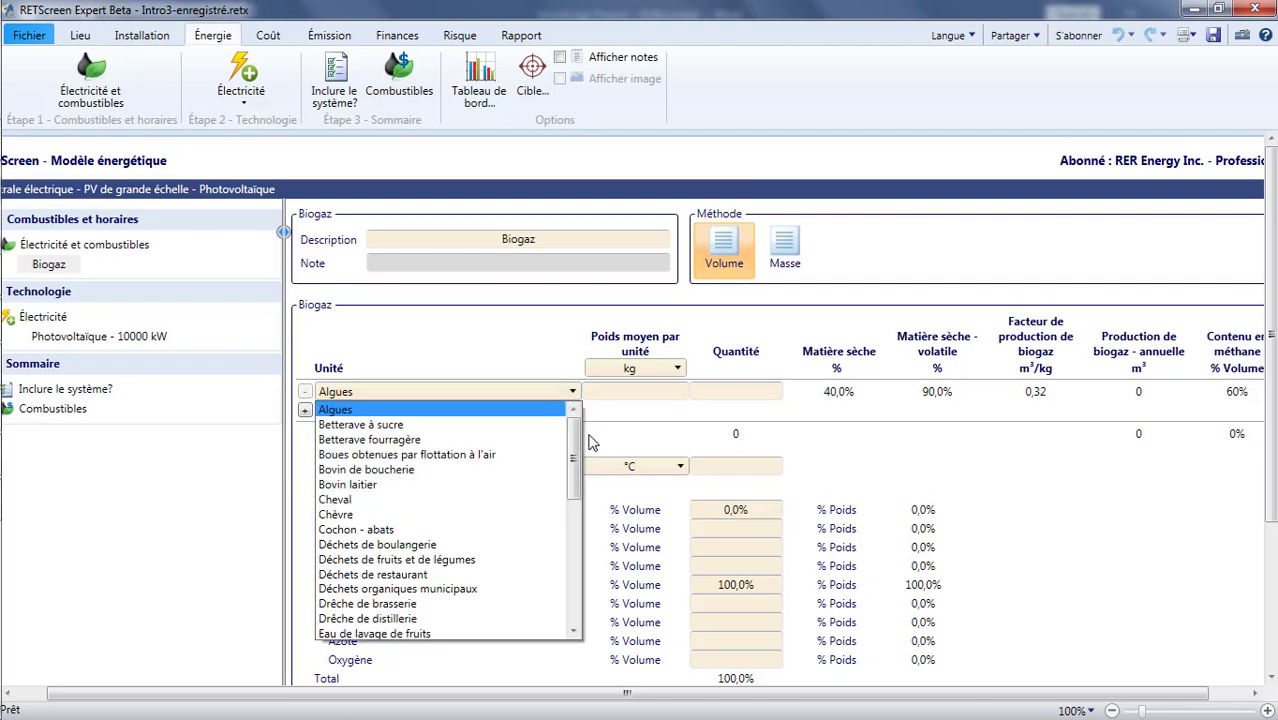
drag(575, 450, 572, 526)
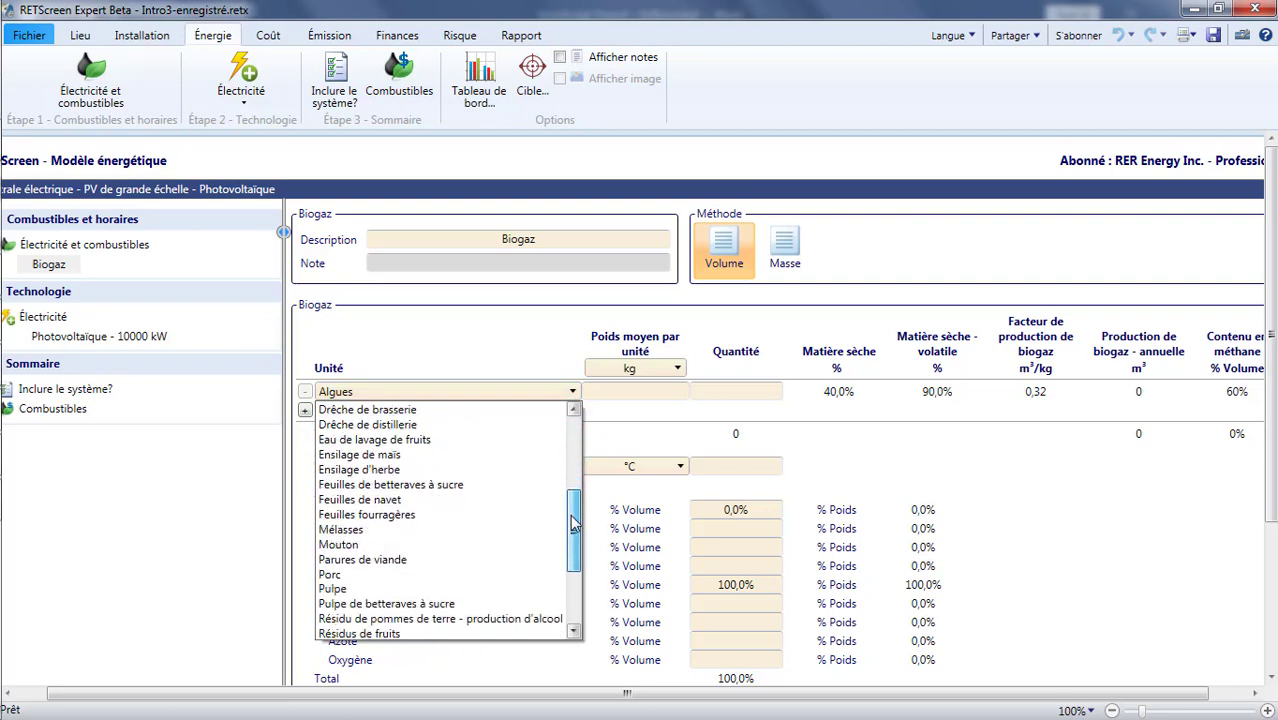
click(479, 578)
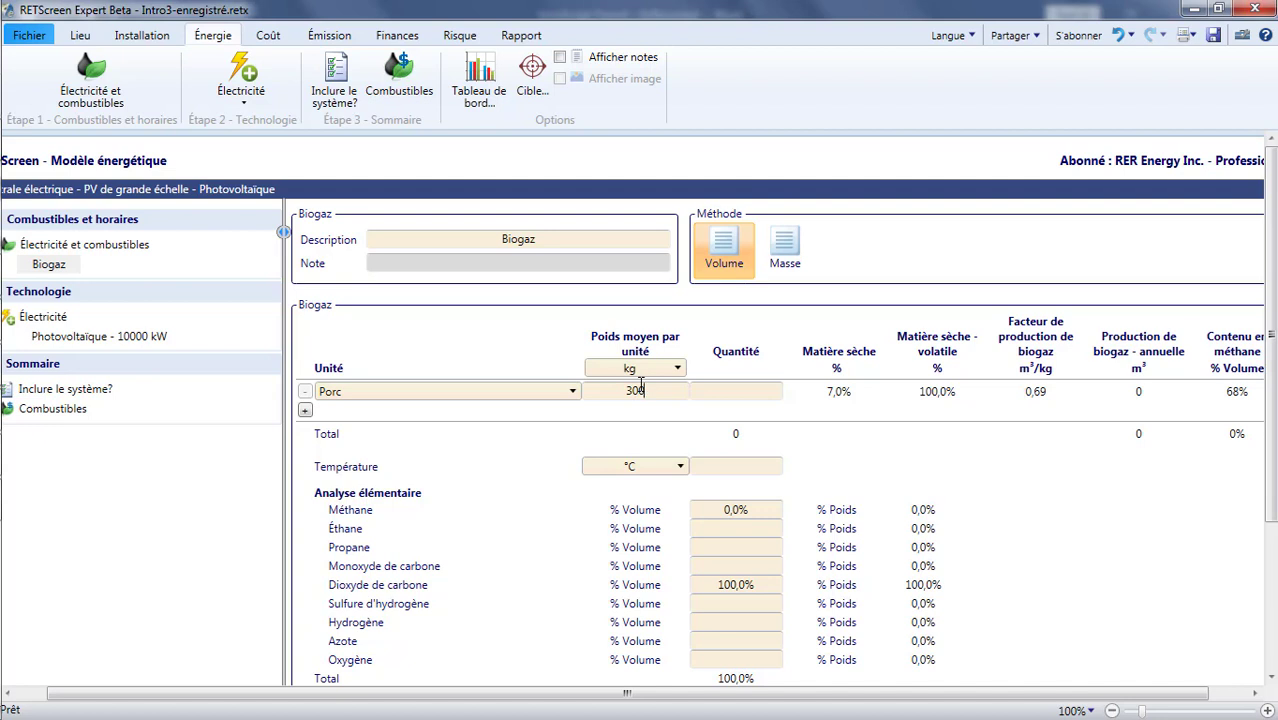
click(717, 391)
text(8000)
click(880, 409)
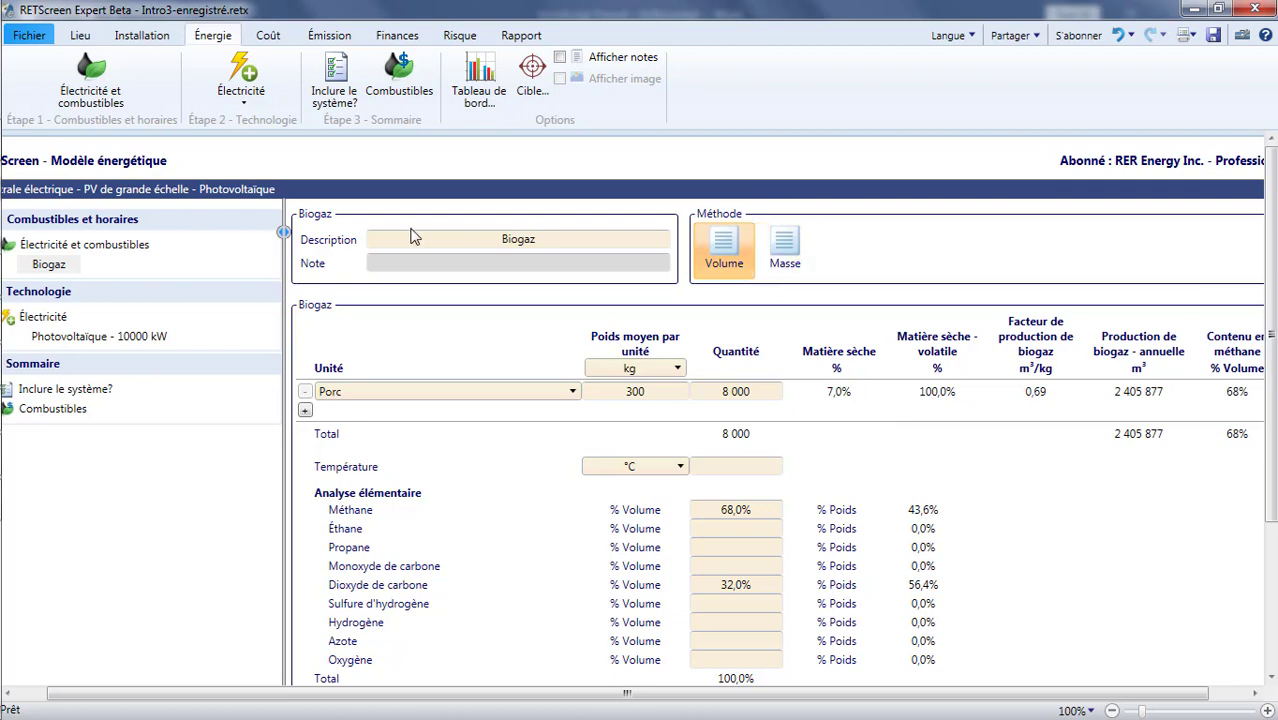
Add a Gaz d'enfouissement fuel for a landfill opened in 1970 and closed in 2010, with annual waste of 100 000 and 200 000 t.
click(46, 246)
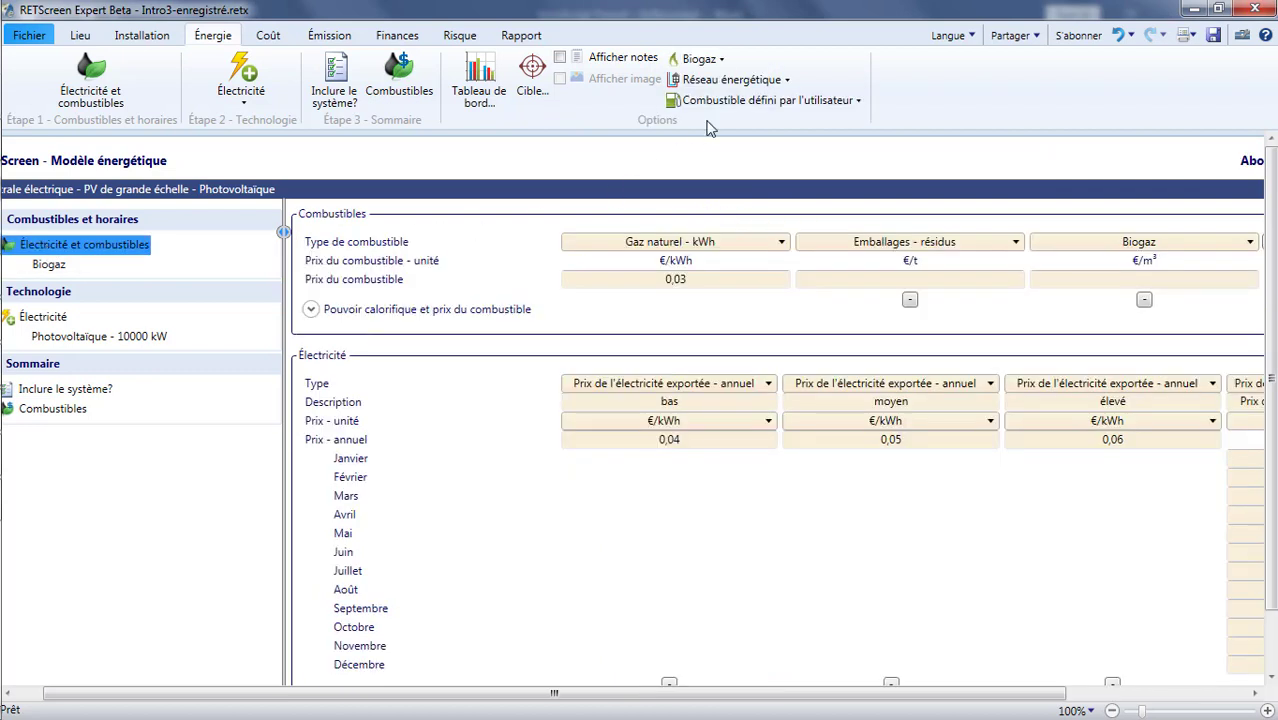
click(703, 58)
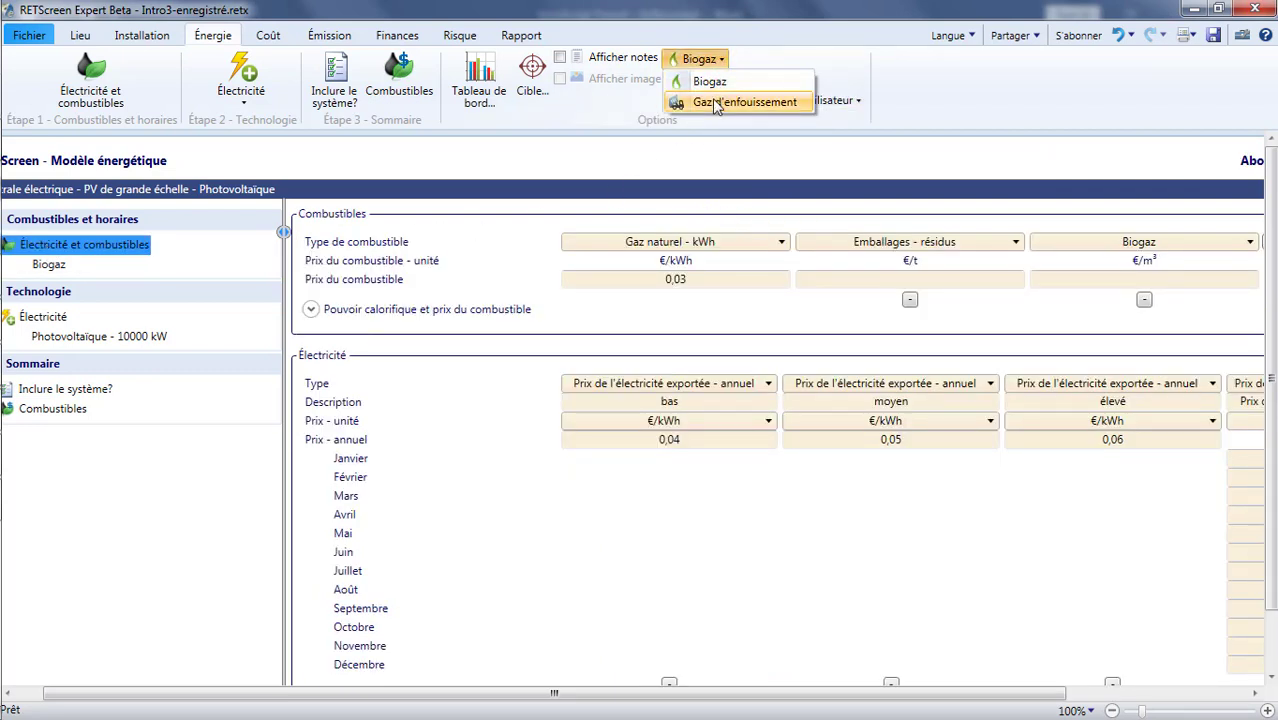
click(712, 98)
click(788, 332)
text(1970)
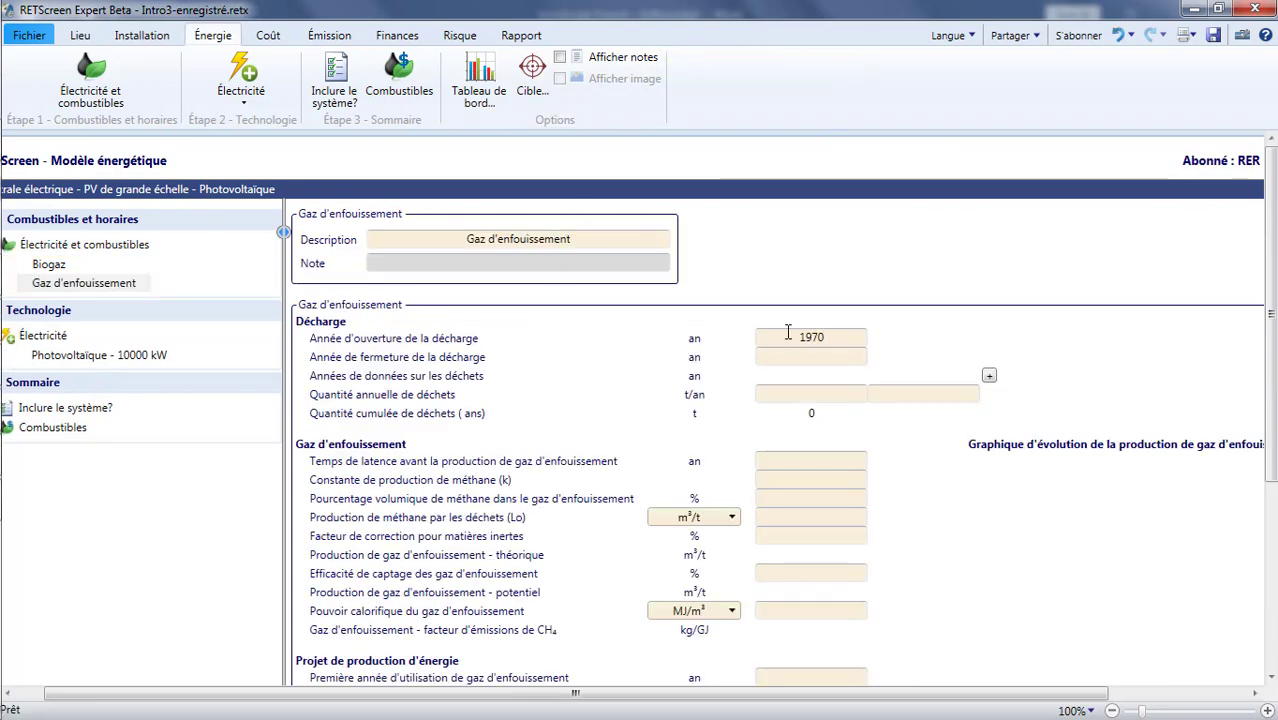
key(Tab)
text(2010)
click(797, 393)
text(100000)
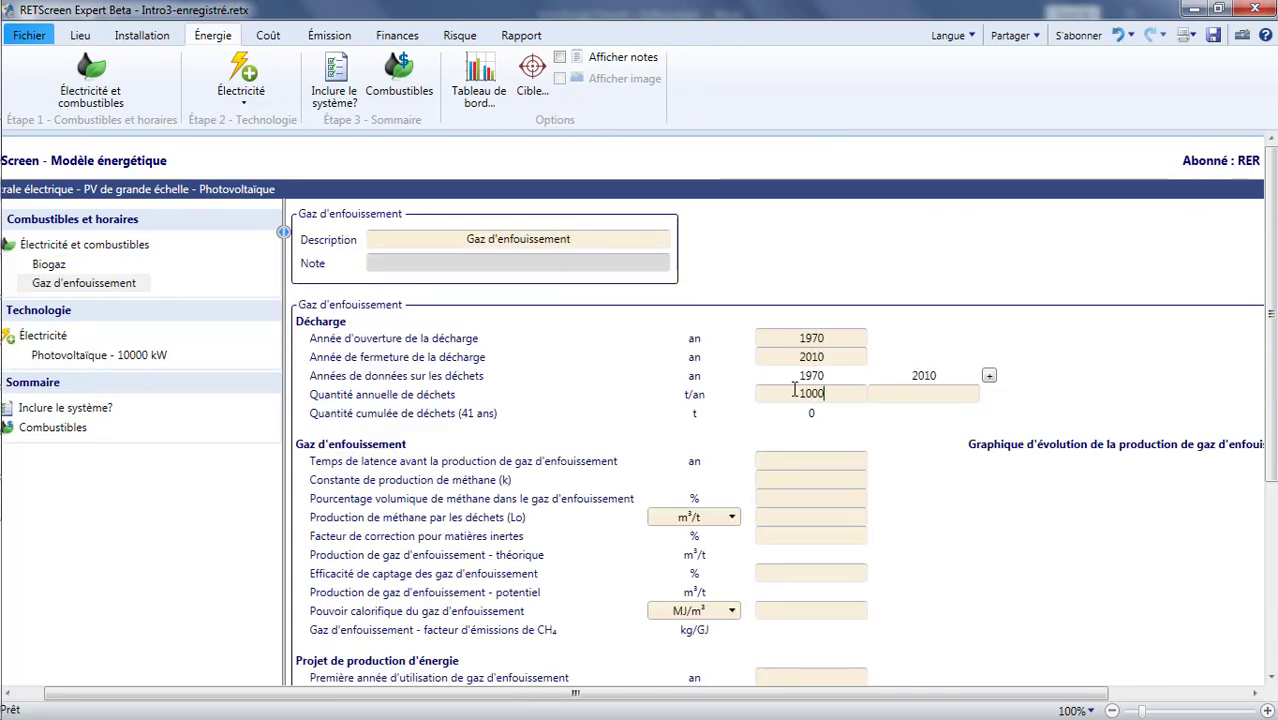
key(Tab)
click(894, 393)
text(200 000)
Set landfill gas latency to 1 year, methane constant 0,04, methane share 50%, Lo 200 m³/t, inert correction 0%, capture efficiency 75% and heating value 19 MJ/m³.
click(825, 460)
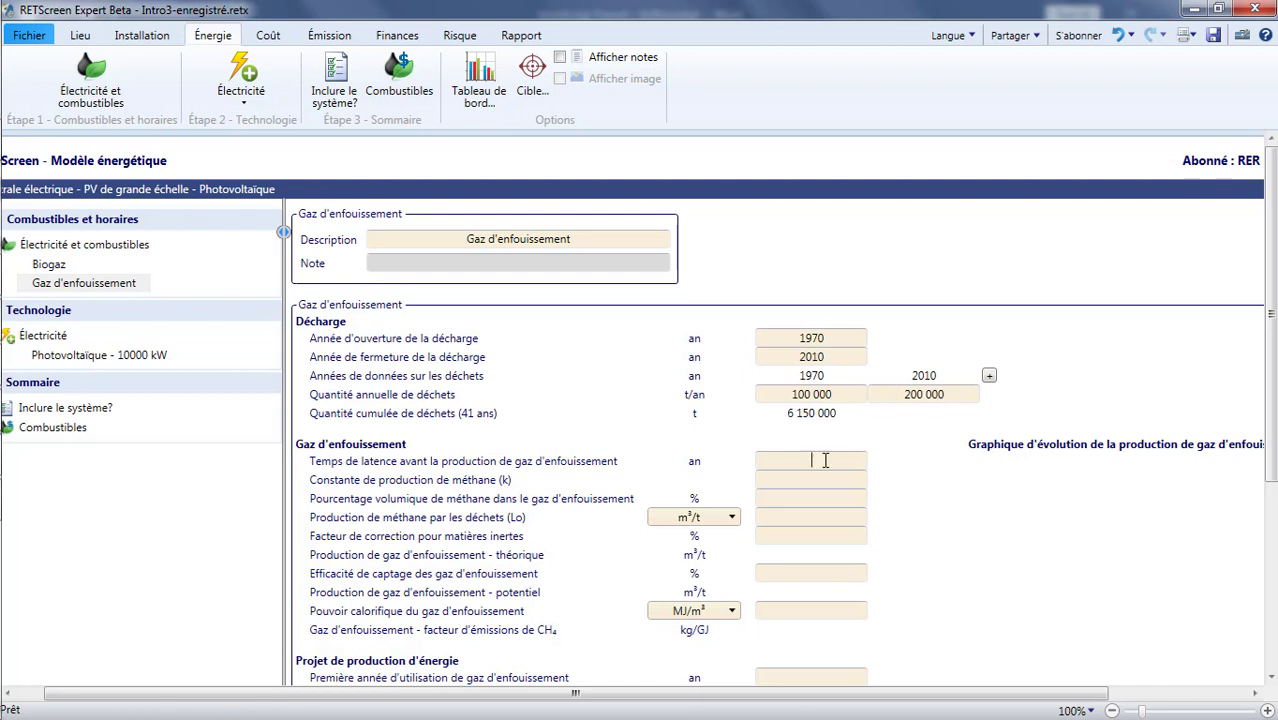
text(1)
click(811, 479)
text(0,0450)
click(811, 517)
text(200)
click(811, 536)
text(0)
click(811, 573)
text(7)
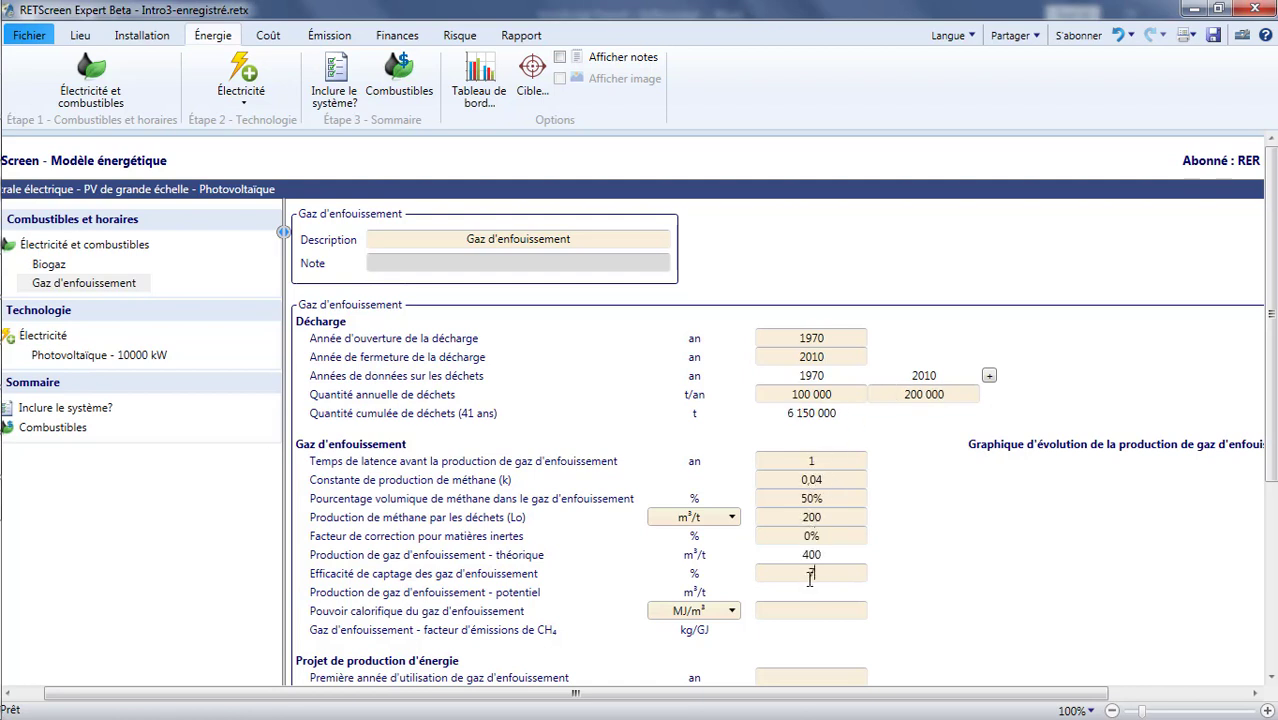
text(5)
click(811, 610)
text(19)
Set the first year of landfill gas use to 2018 and review the gas production graph.
scroll(811, 580, down, 3)
click(811, 542)
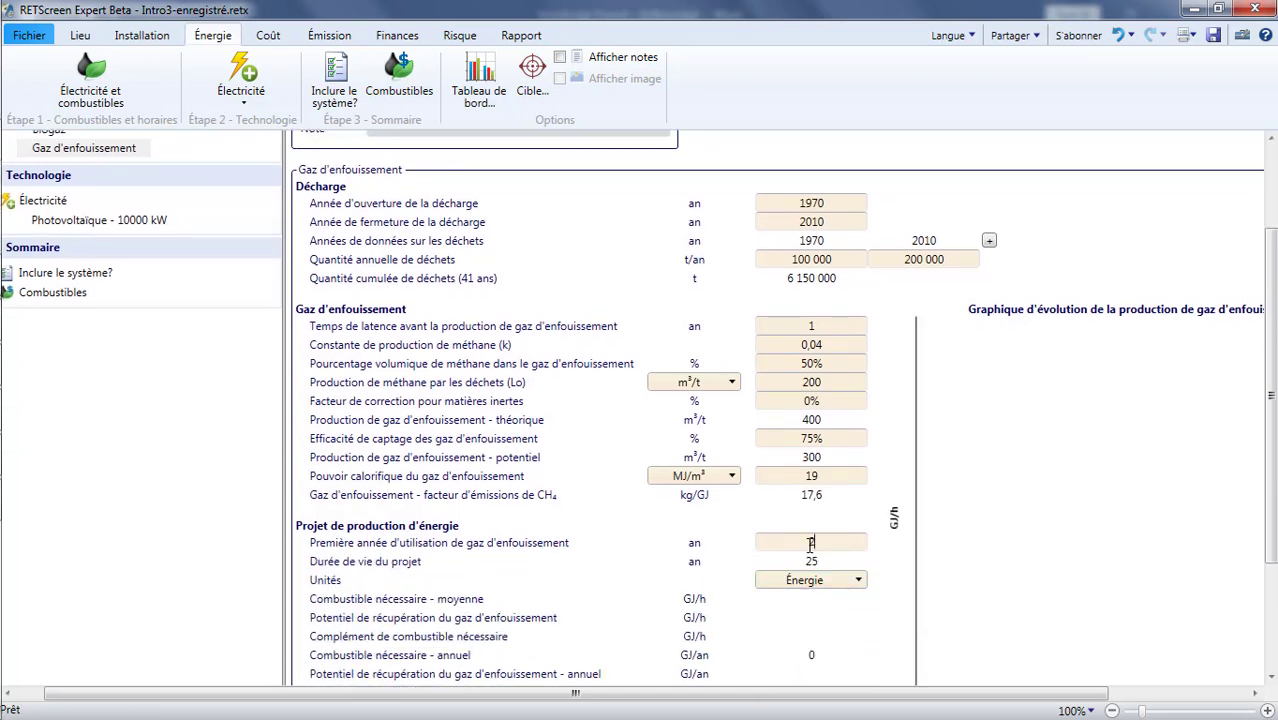
text(2018)
scroll(811, 543, down, 3)
drag(858, 693, 950, 693)
scroll(938, 662, up, 7)
drag(426, 694, 305, 706)
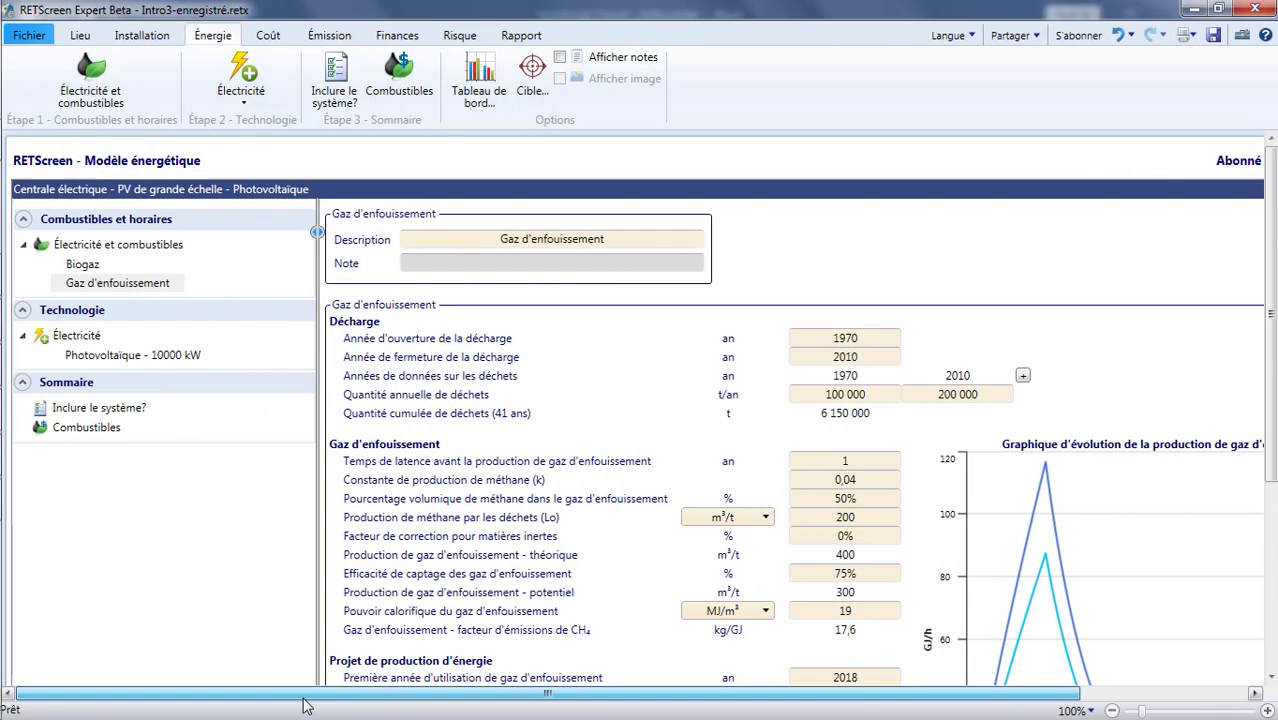
Return to the electricity and fuels page and add a user-defined solid fuel.
click(94, 247)
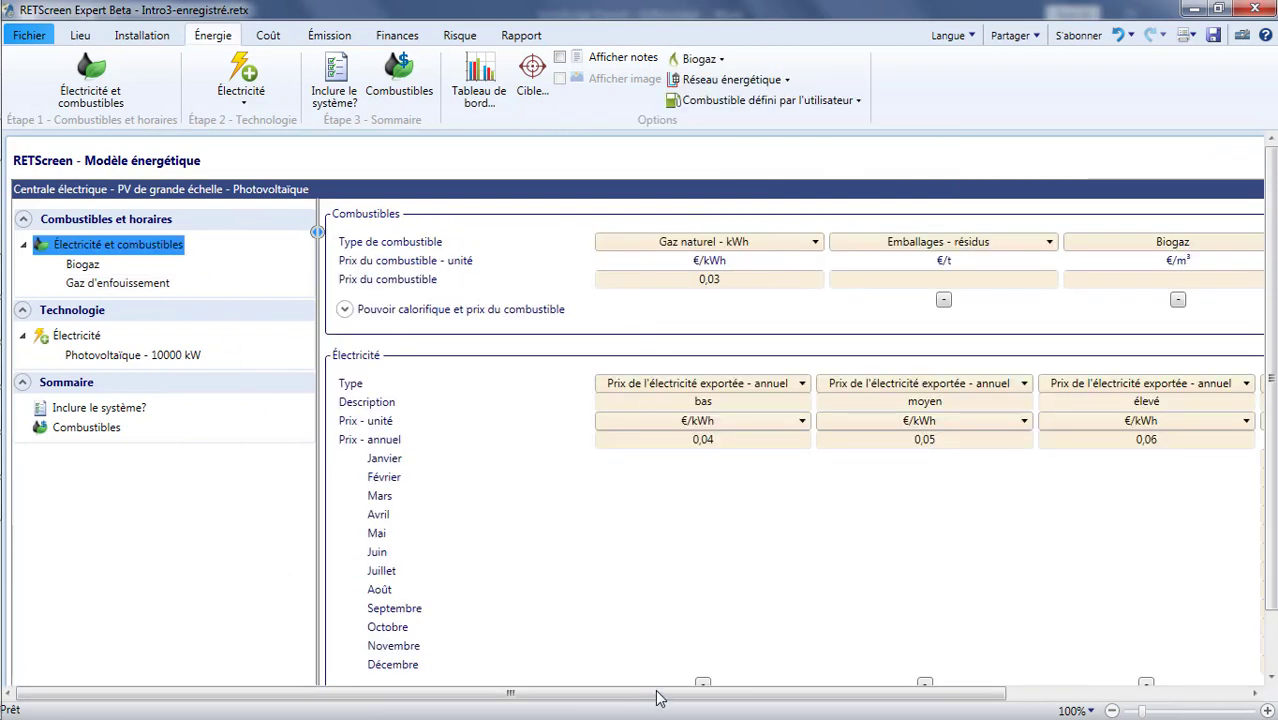
drag(660, 698, 883, 698)
click(770, 100)
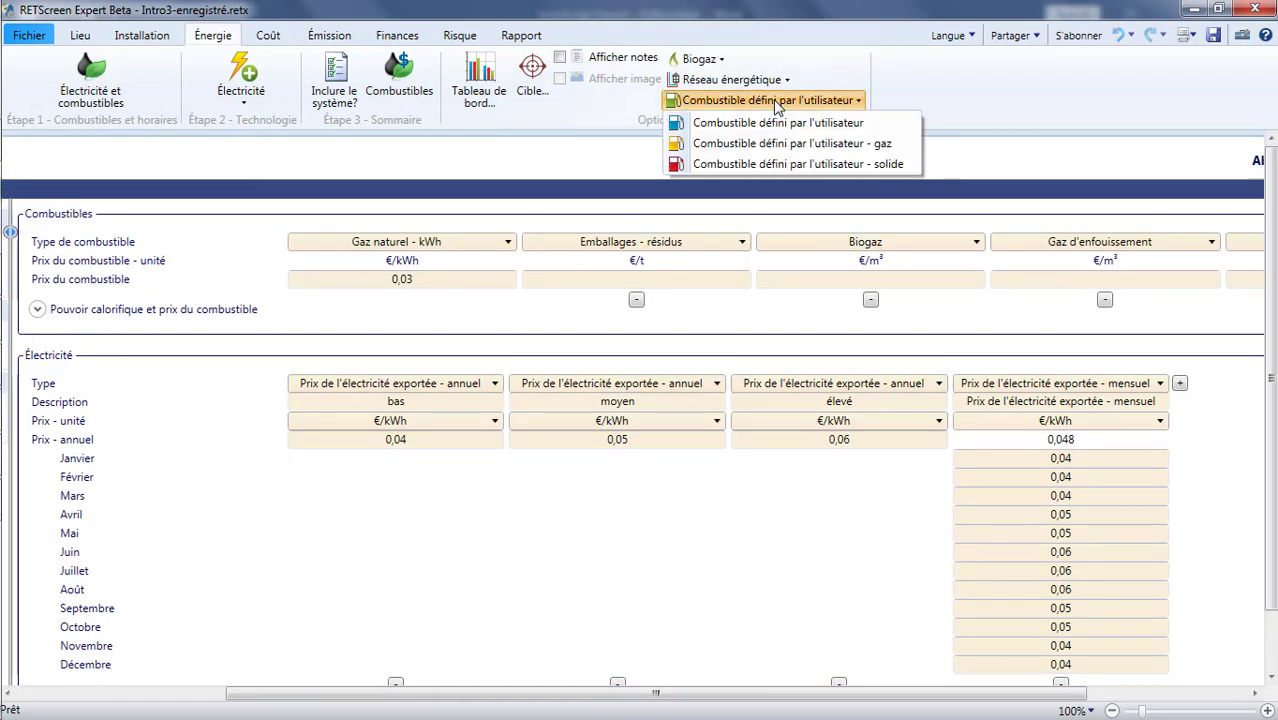
click(778, 163)
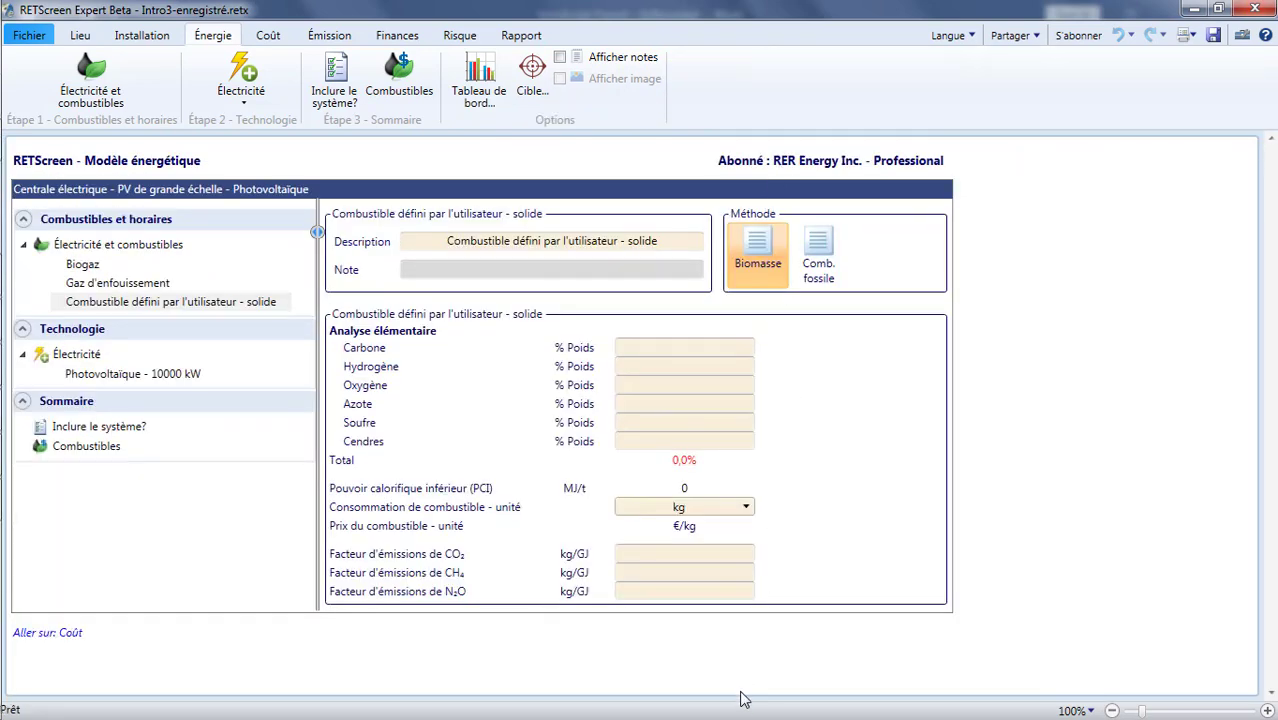
Set the fuel prices to 30 €/t for Emballages - résidus, 0,15 €/m³ for Biogaz and 0,05 €/m³ for Gaz d'enfouissement.
click(160, 246)
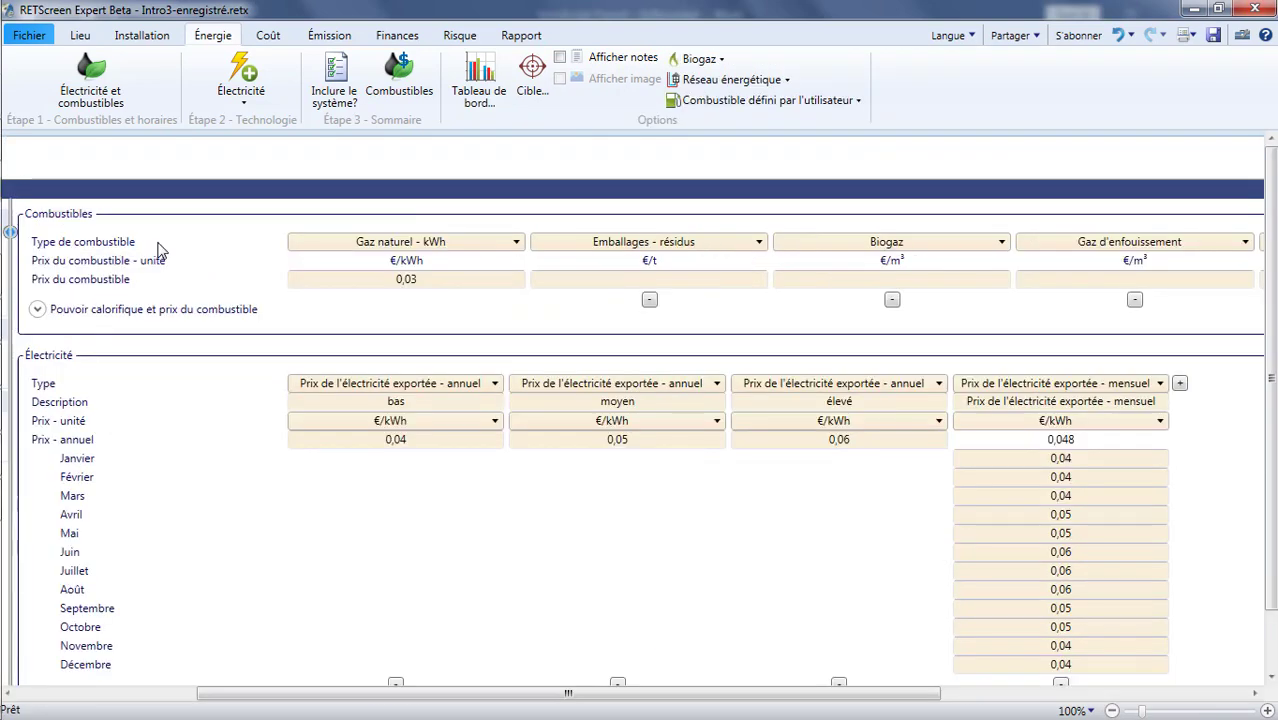
click(596, 280)
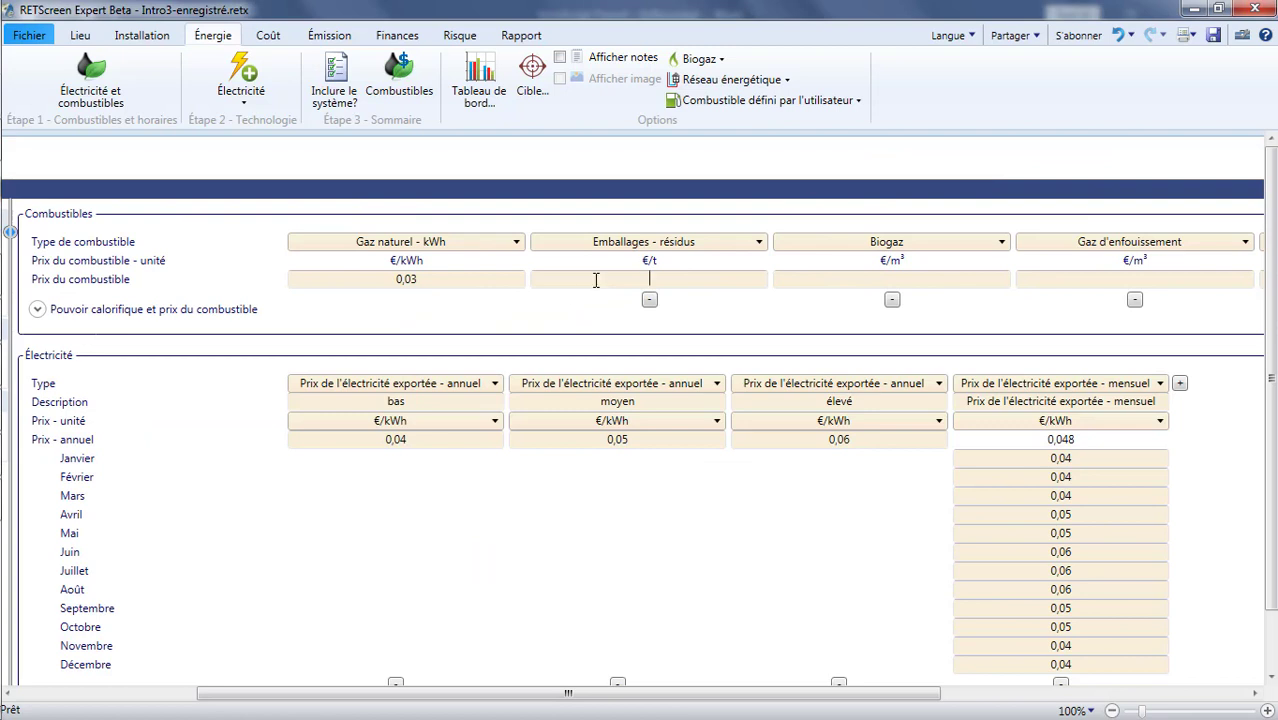
text(30)
click(822, 280)
text(0,15)
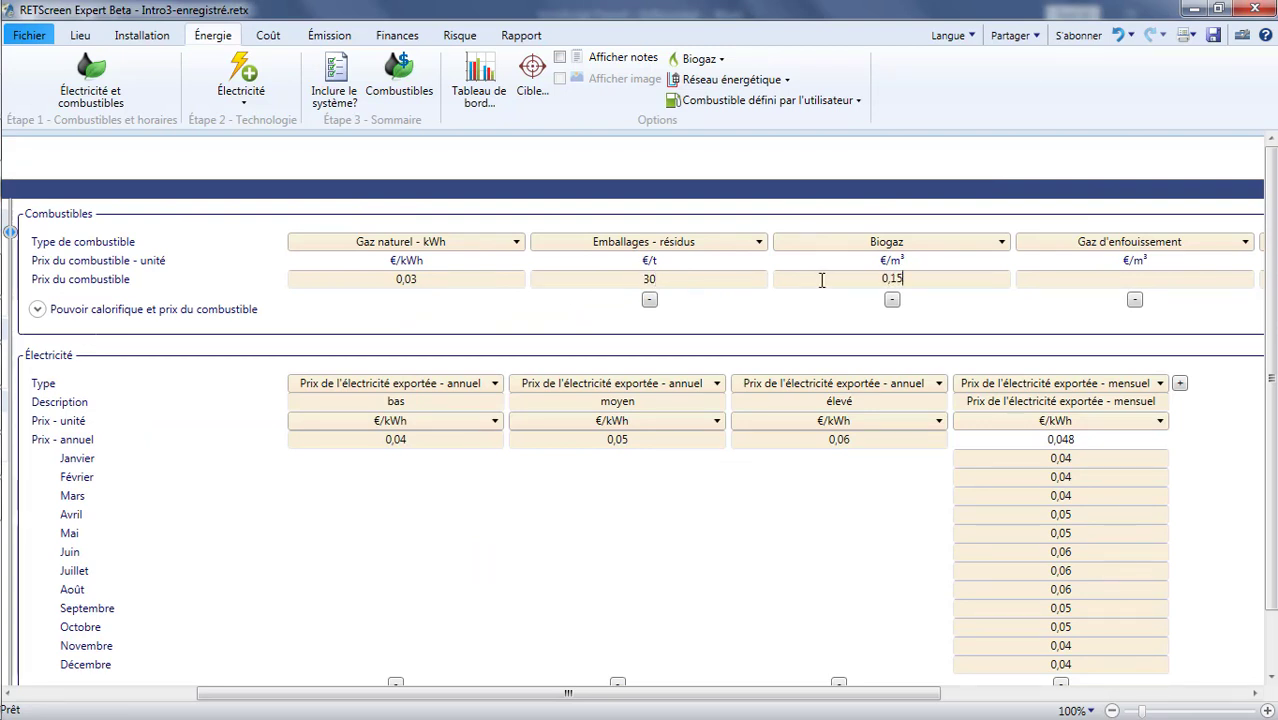
click(1076, 284)
text(0,05)
Review the pages of the Biogaz, Gaz d'enfouissement and user-defined solid fuels.
drag(836, 694, 626, 556)
click(88, 268)
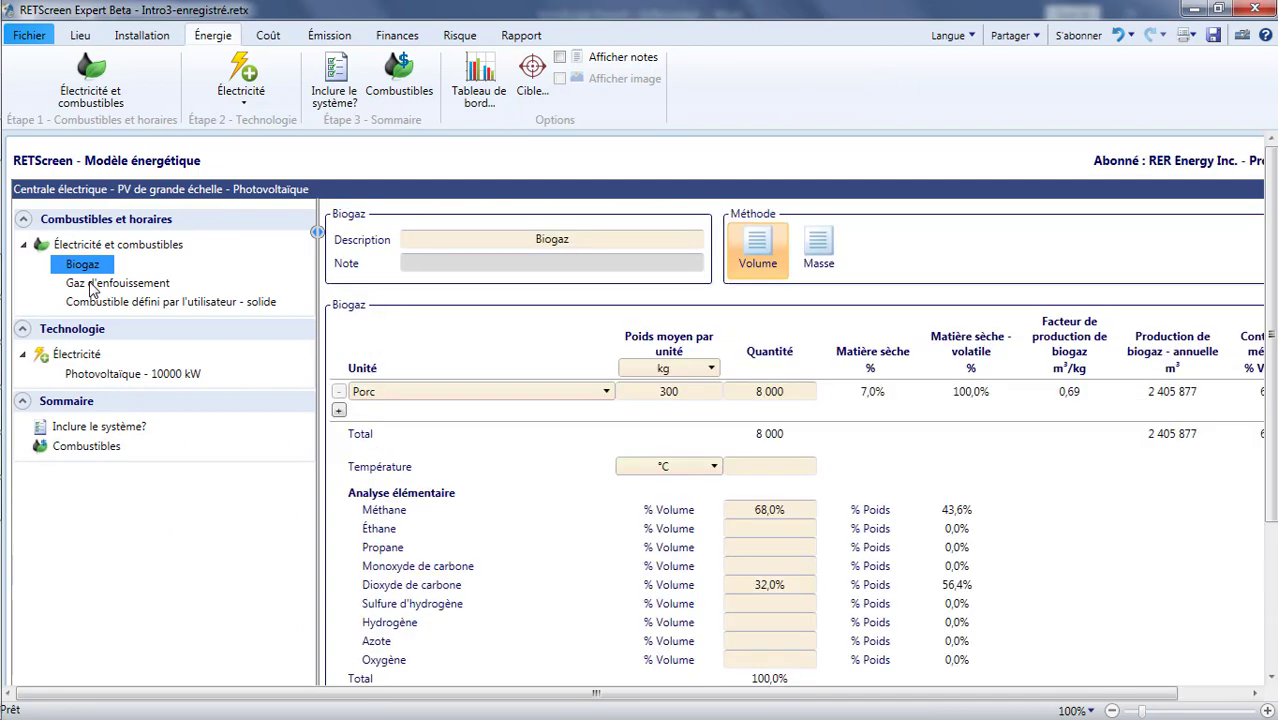
click(92, 285)
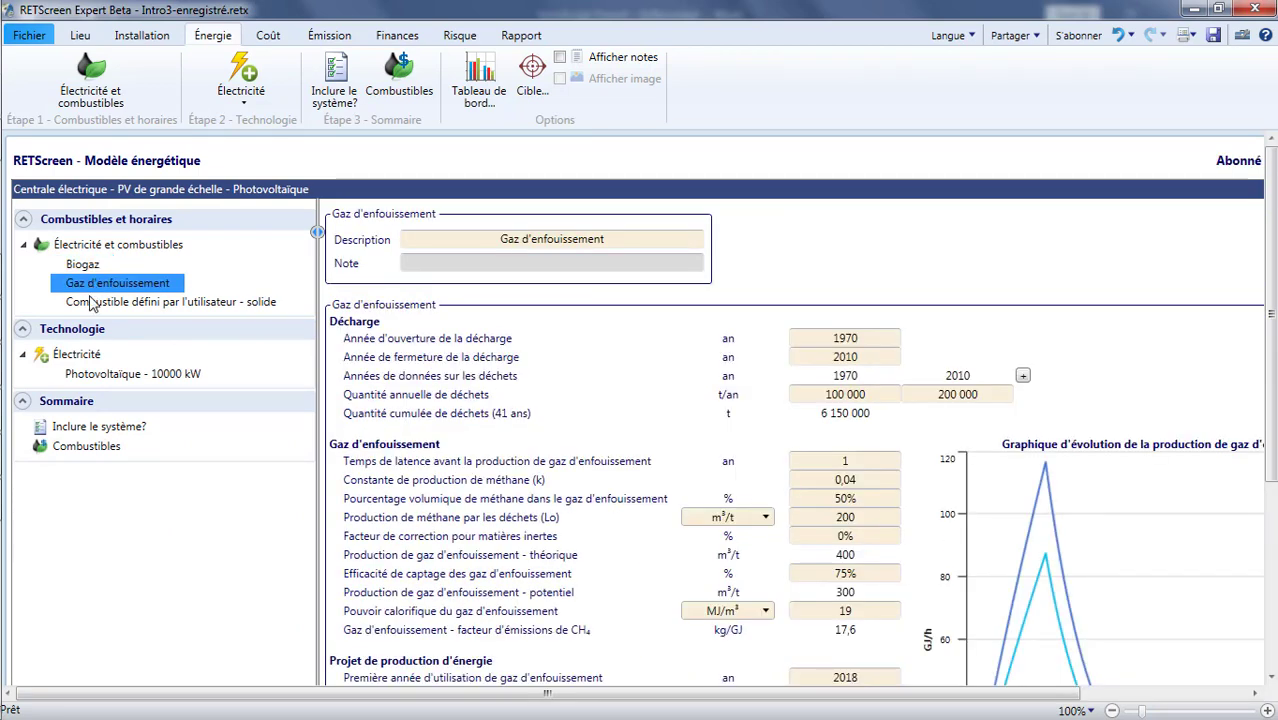
click(90, 302)
click(94, 265)
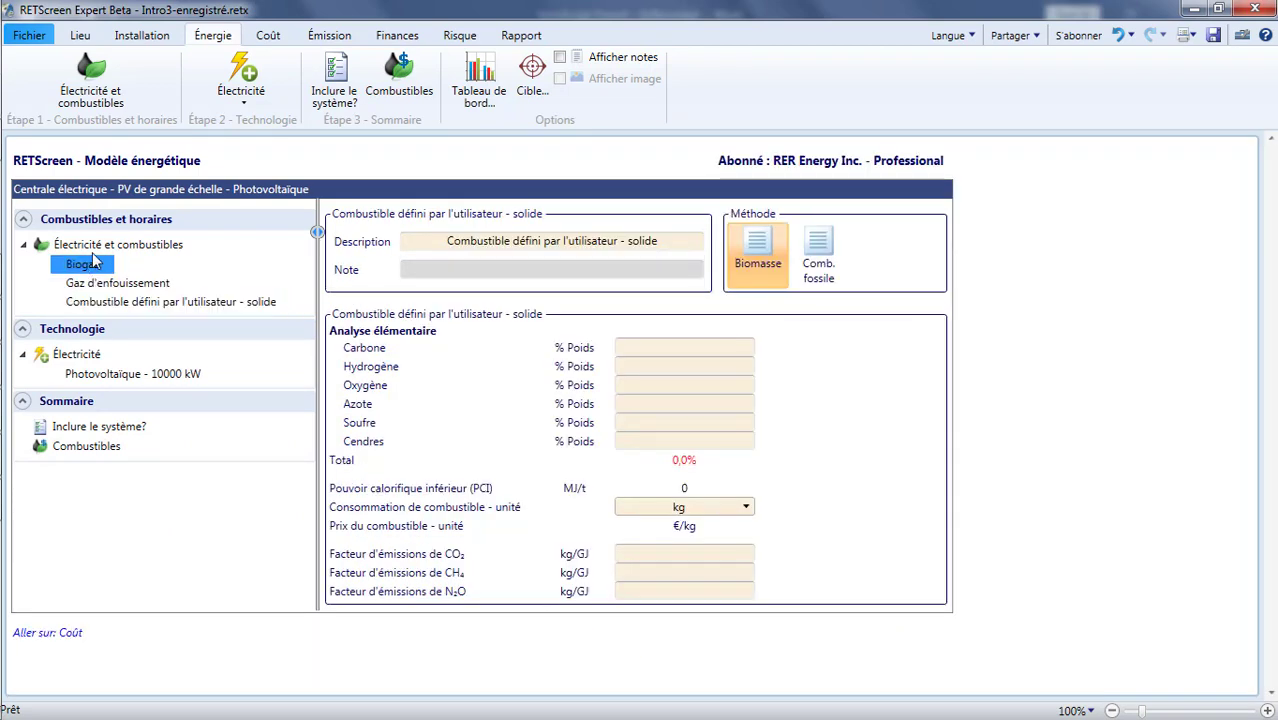
Expand the heating value and fuel price details on the electricity and fuels page and set the Biogaz comparison price unit to €/GJ.
click(94, 248)
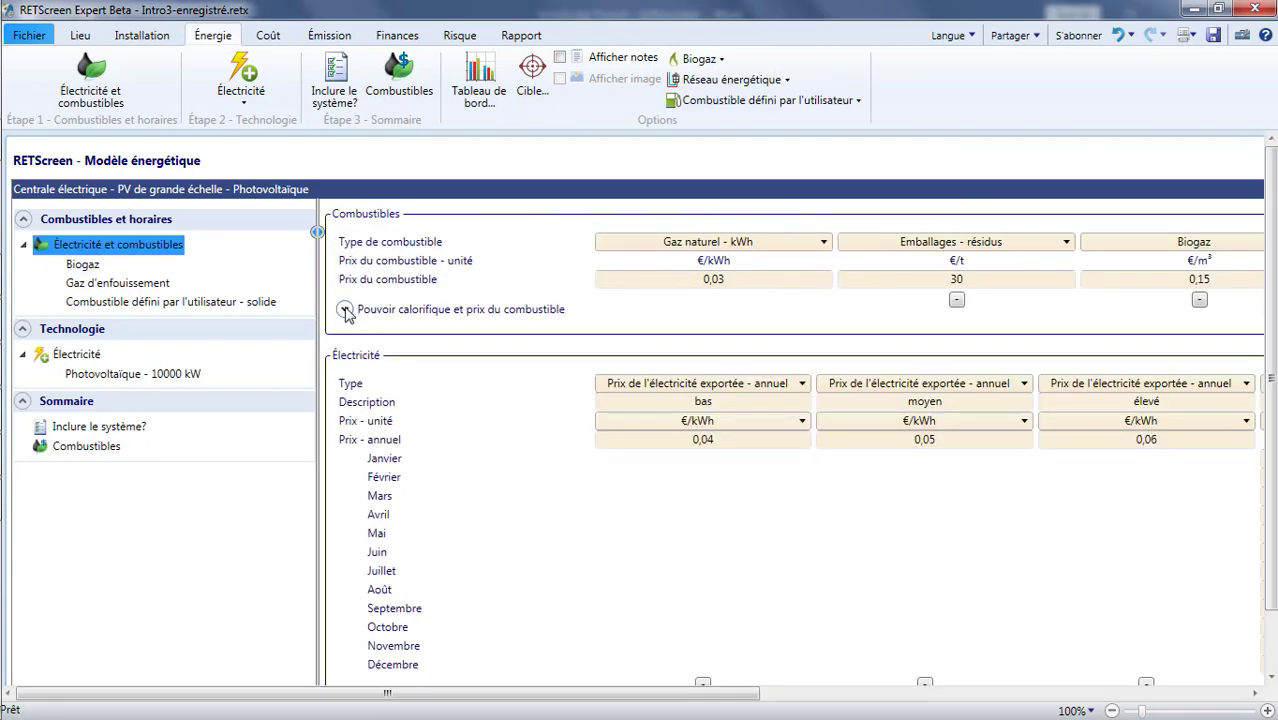
click(345, 310)
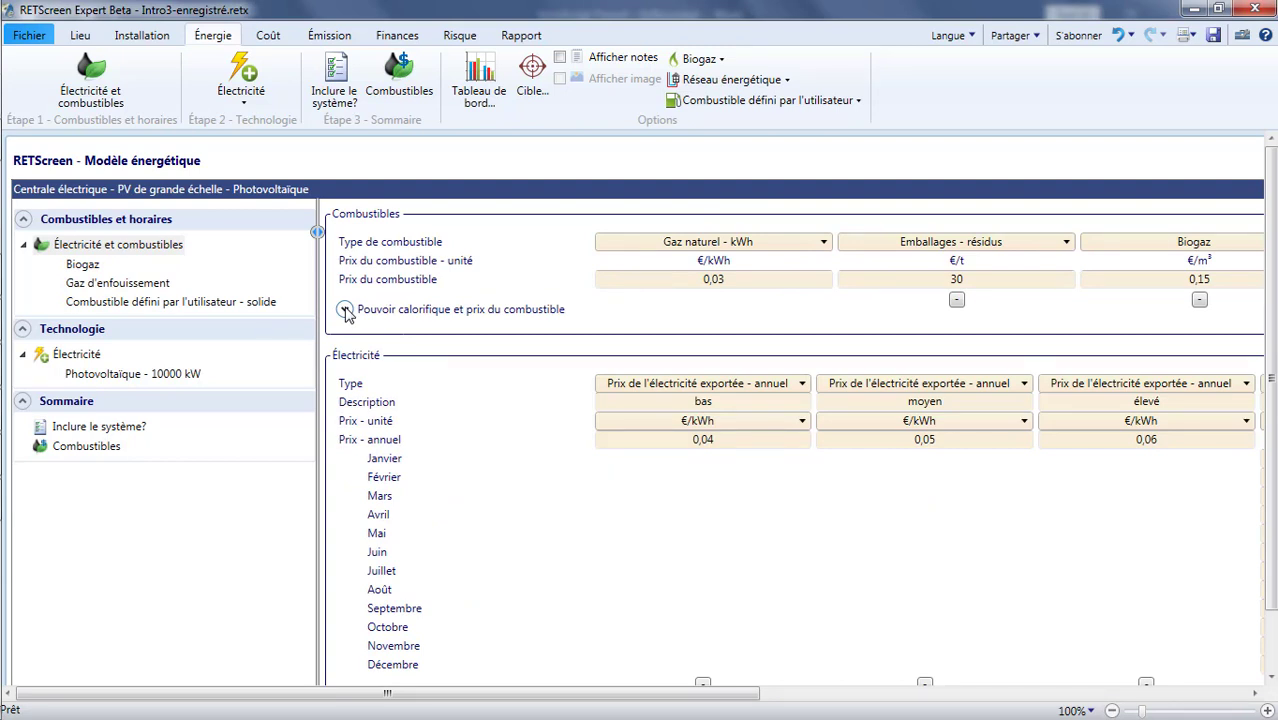
click(345, 310)
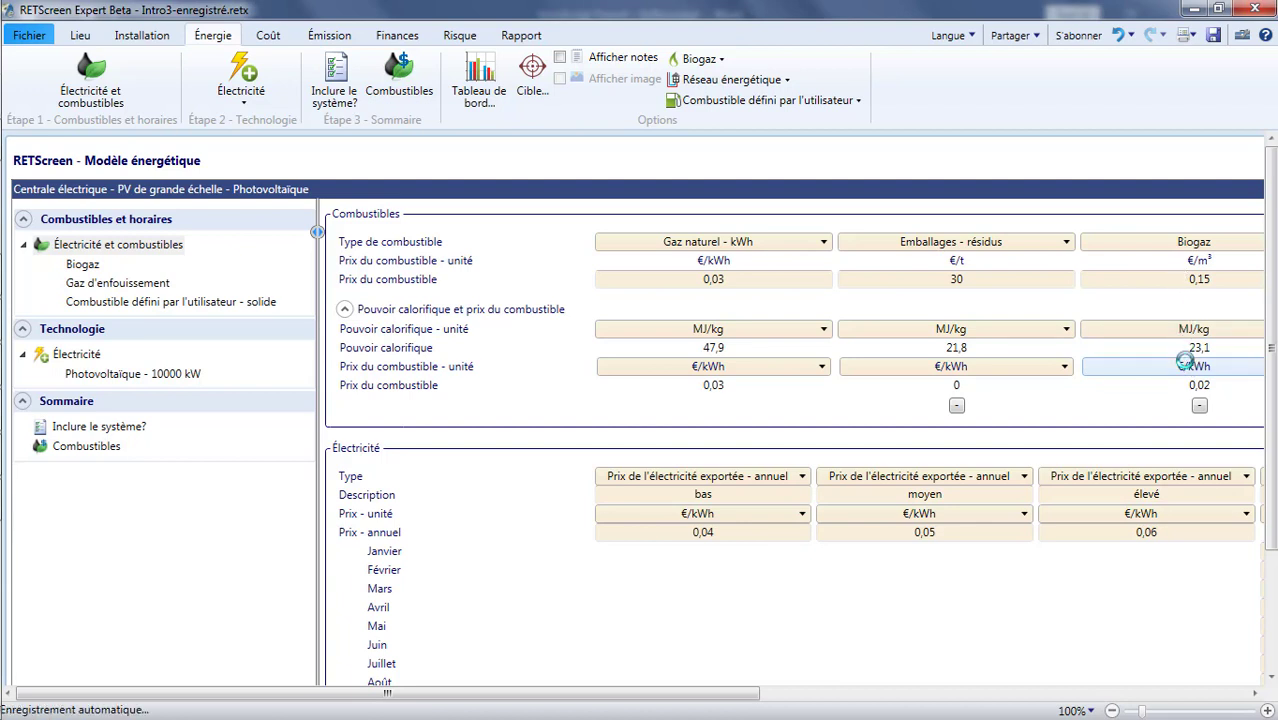
click(1190, 378)
click(1183, 375)
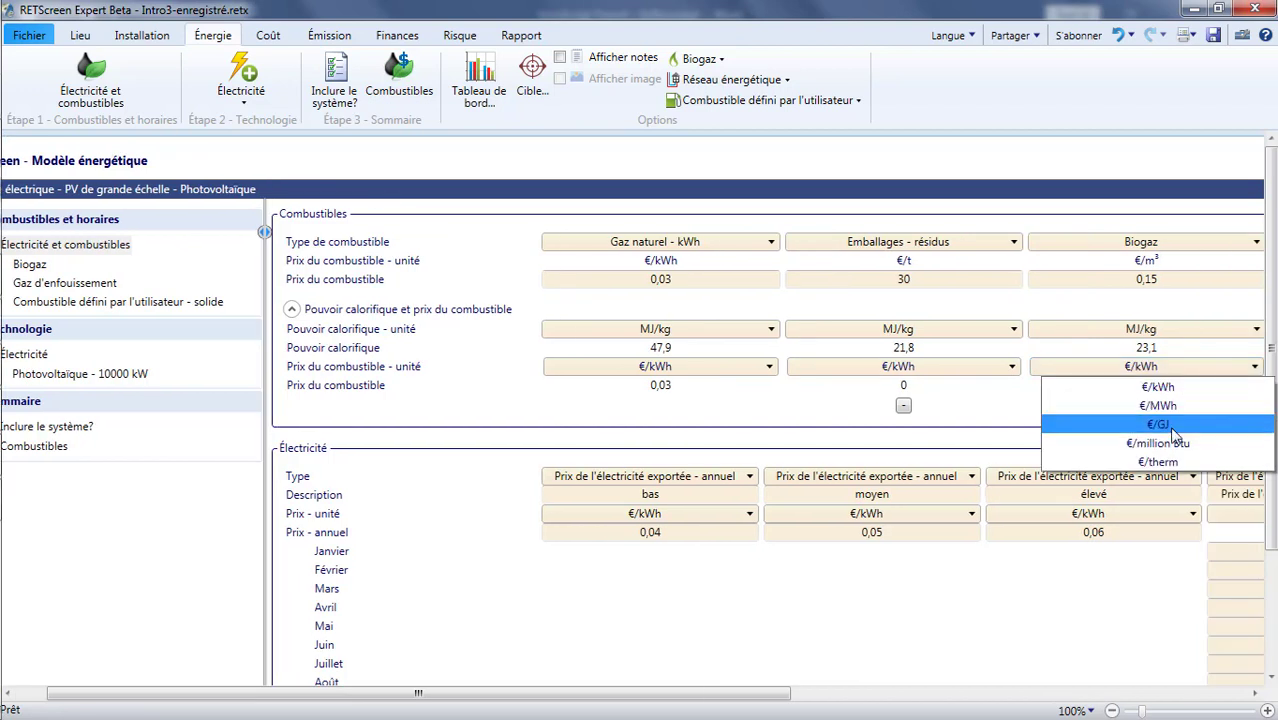
click(1175, 424)
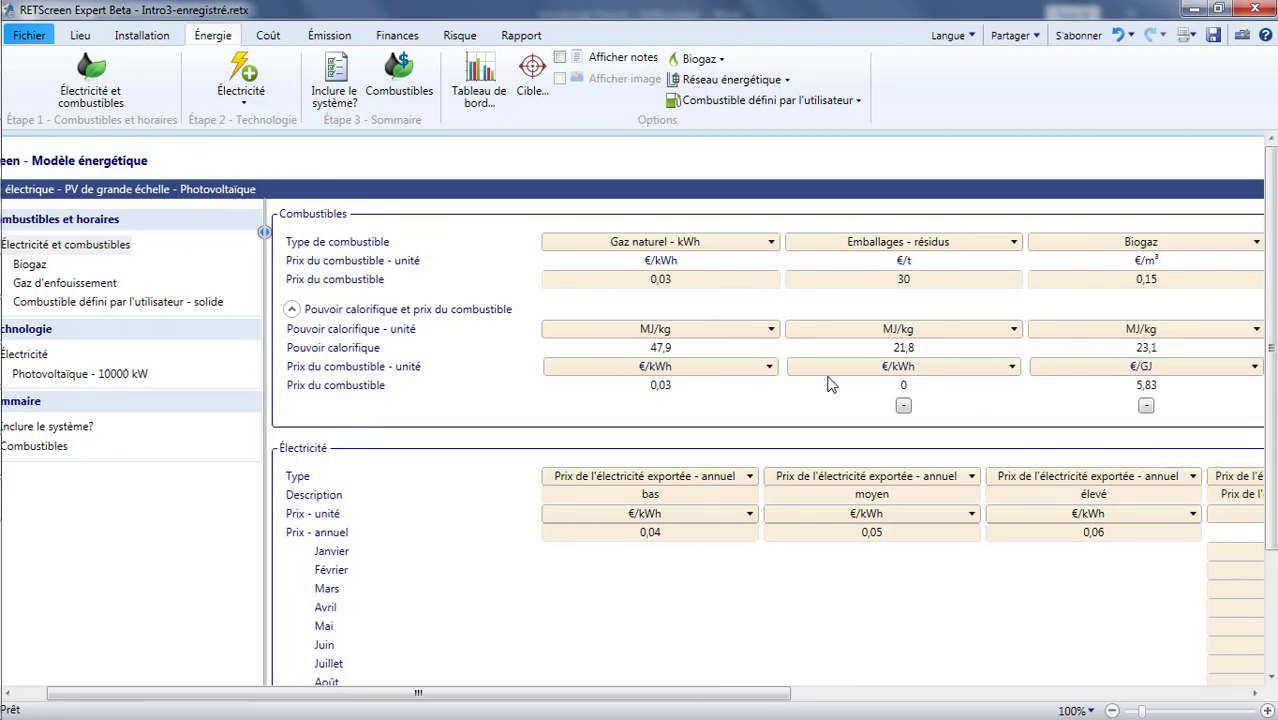
Set the comparison price unit to €/GJ for Gaz naturel, Emballages - résidus and Gaz d'enfouissement.
click(700, 376)
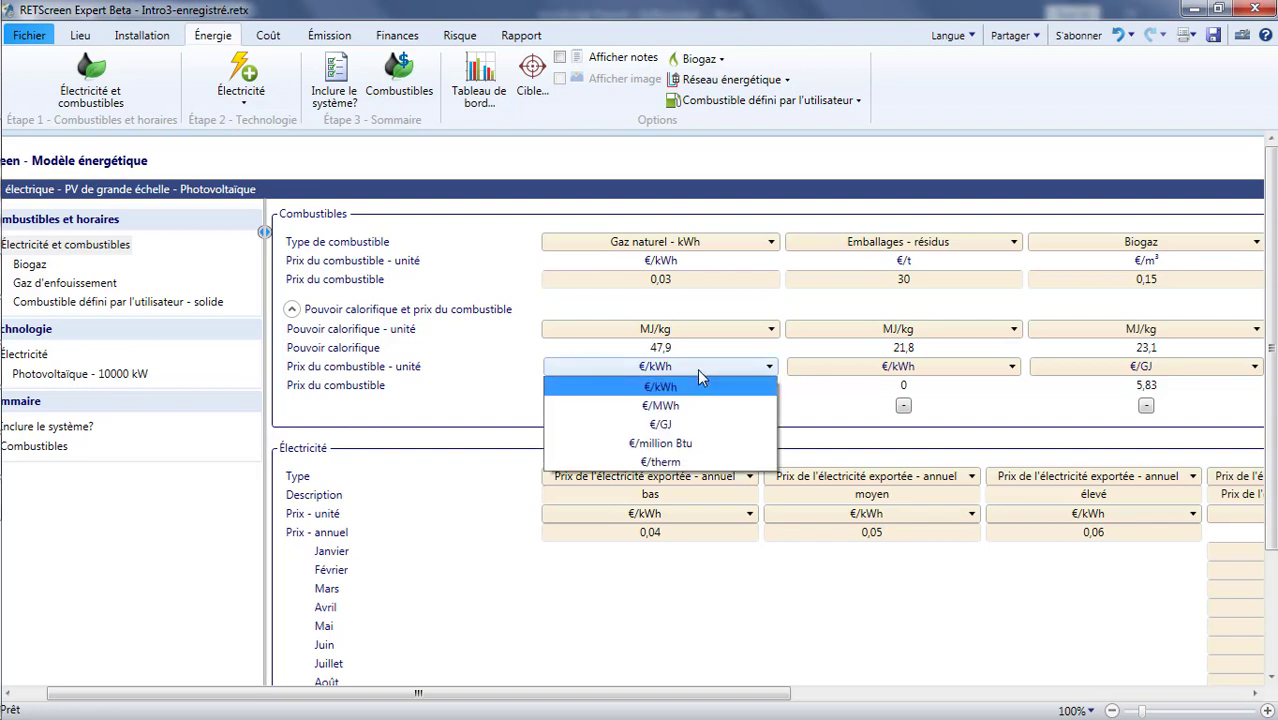
click(694, 423)
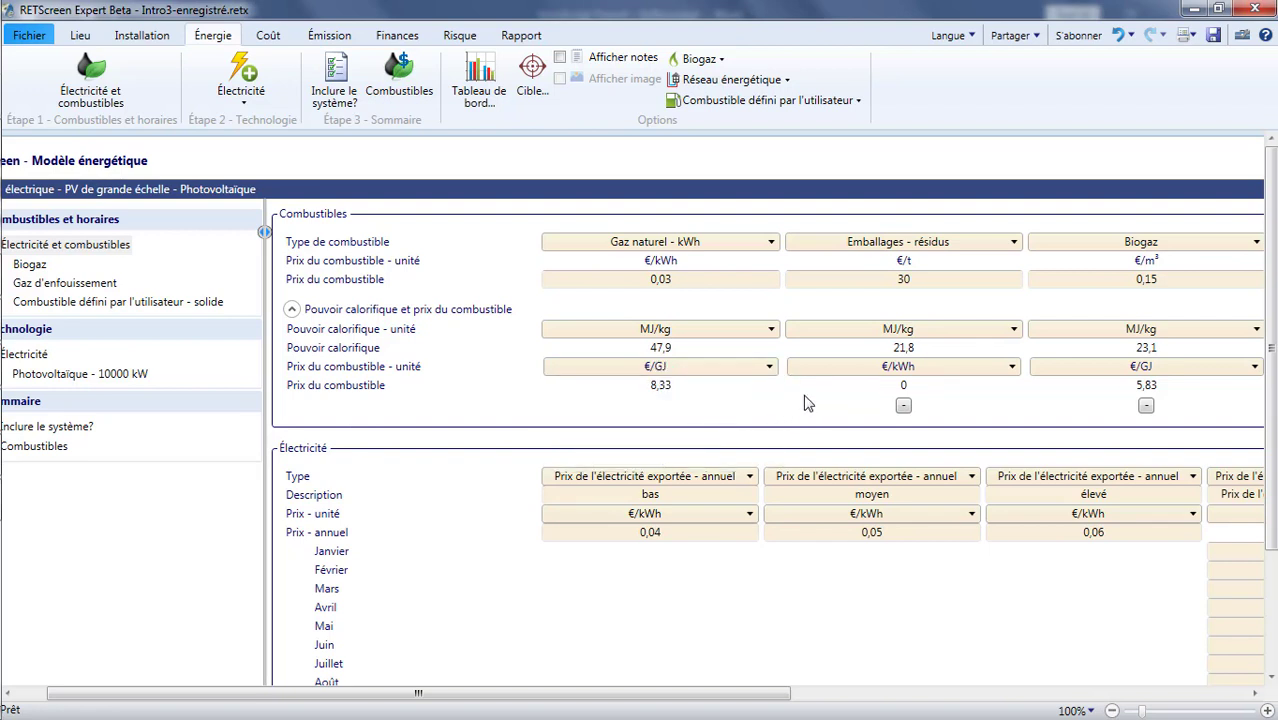
click(900, 372)
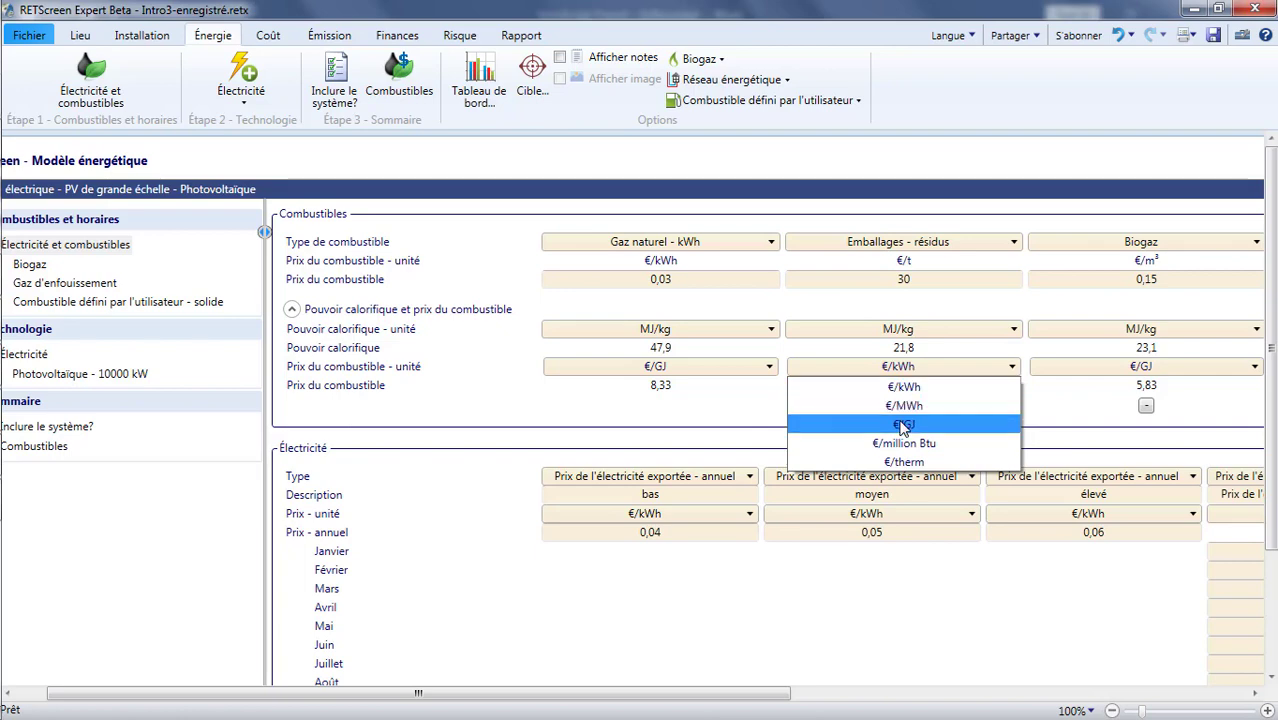
click(904, 424)
drag(722, 696, 927, 696)
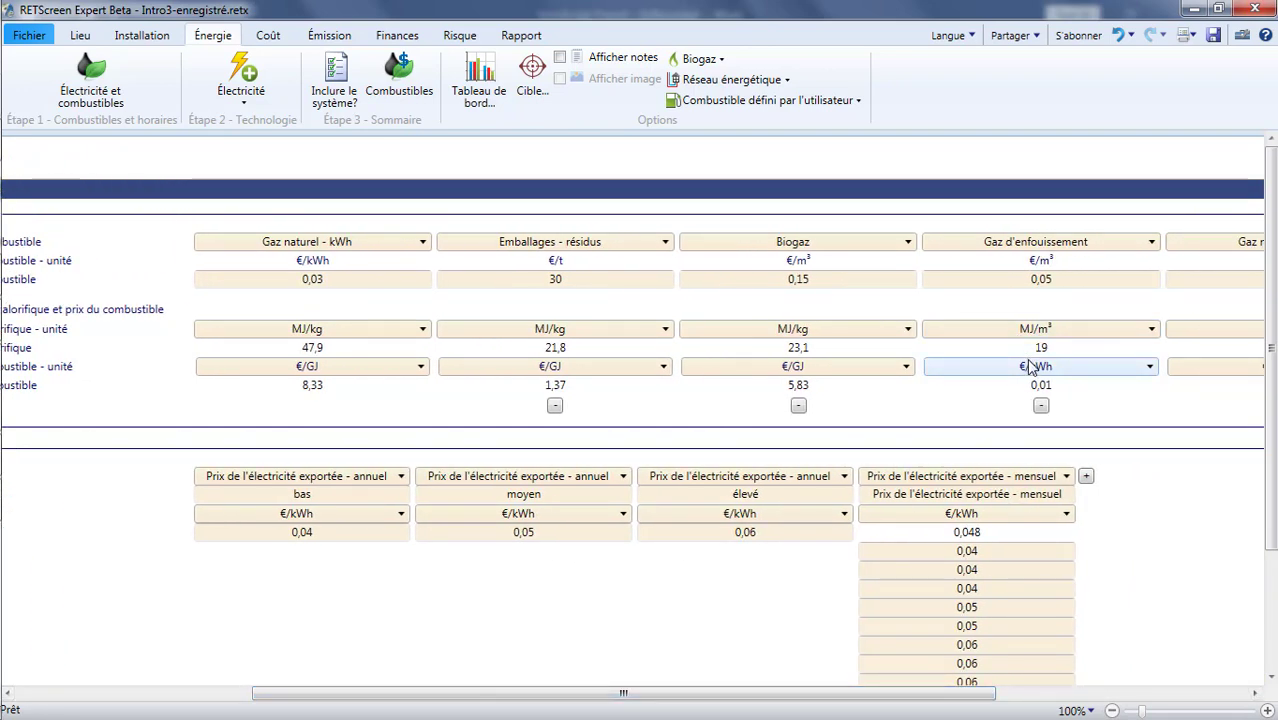
click(1031, 368)
click(1001, 424)
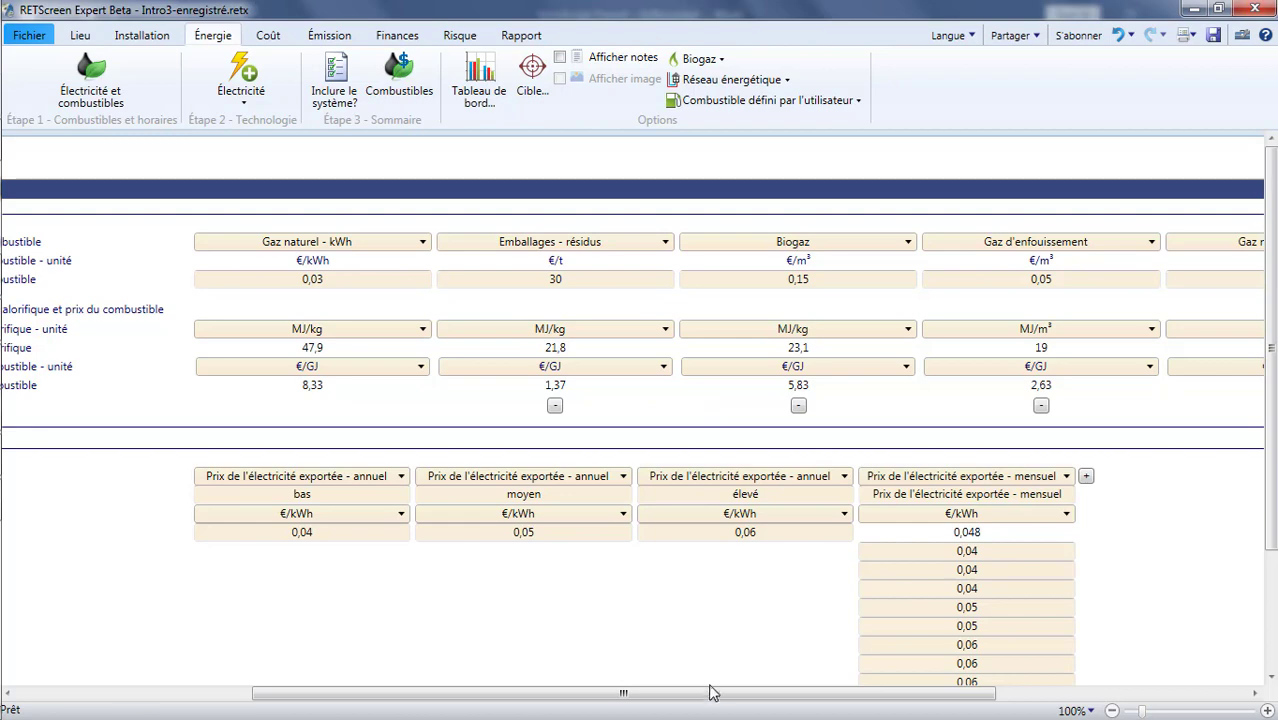
Delete the Gaz naturel - m³, Combustible défini par l'utilisateur - solide and Emballages - résidus columns from the fuel price table.
drag(708, 692, 812, 707)
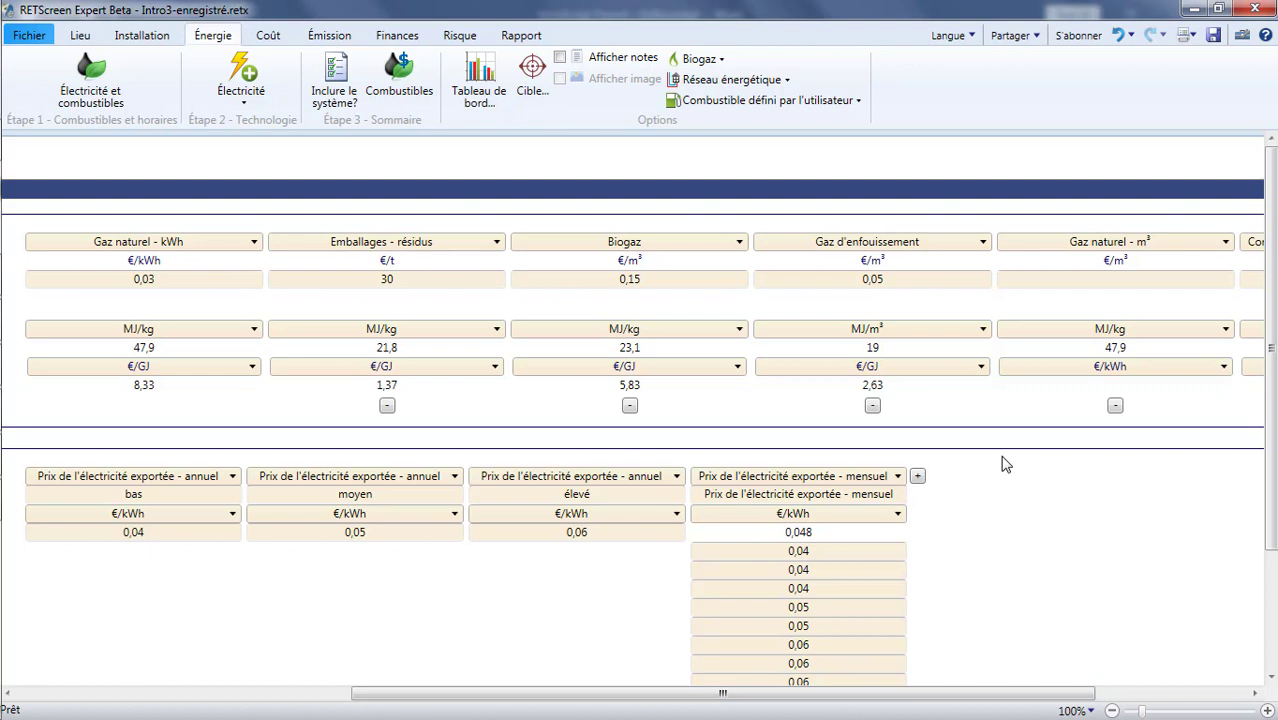
click(1115, 405)
click(603, 414)
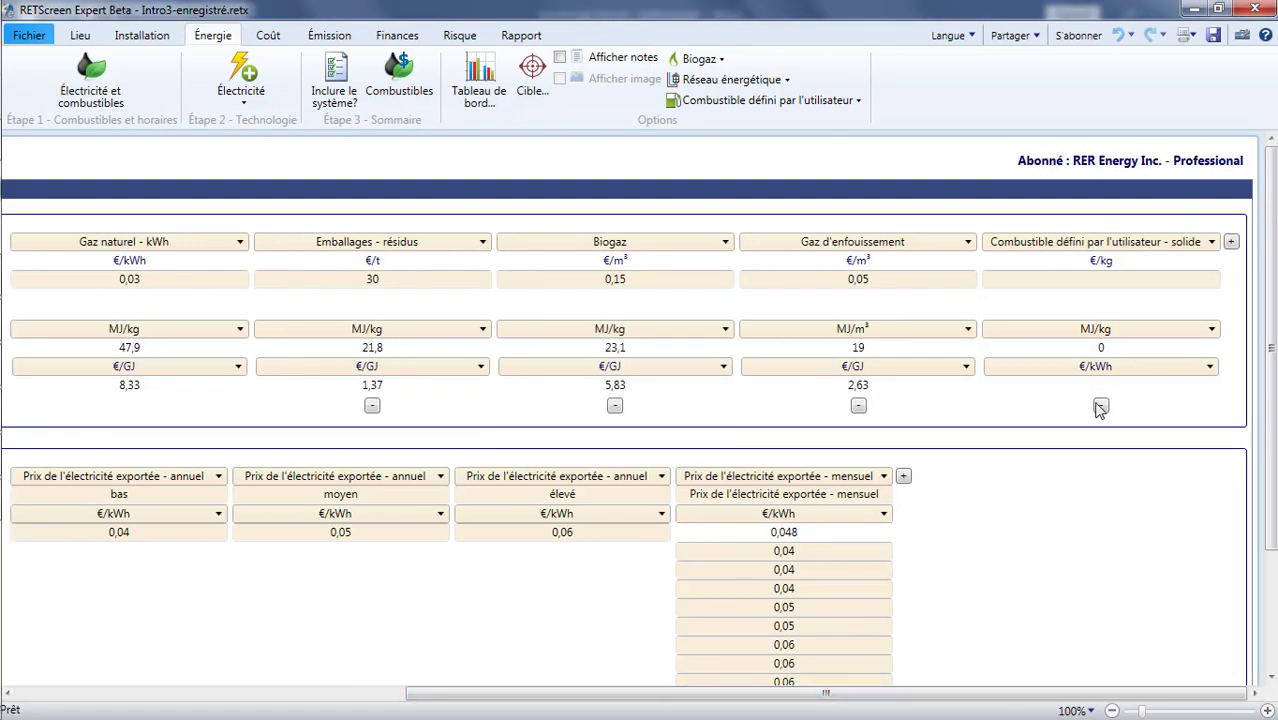
click(1101, 405)
click(608, 416)
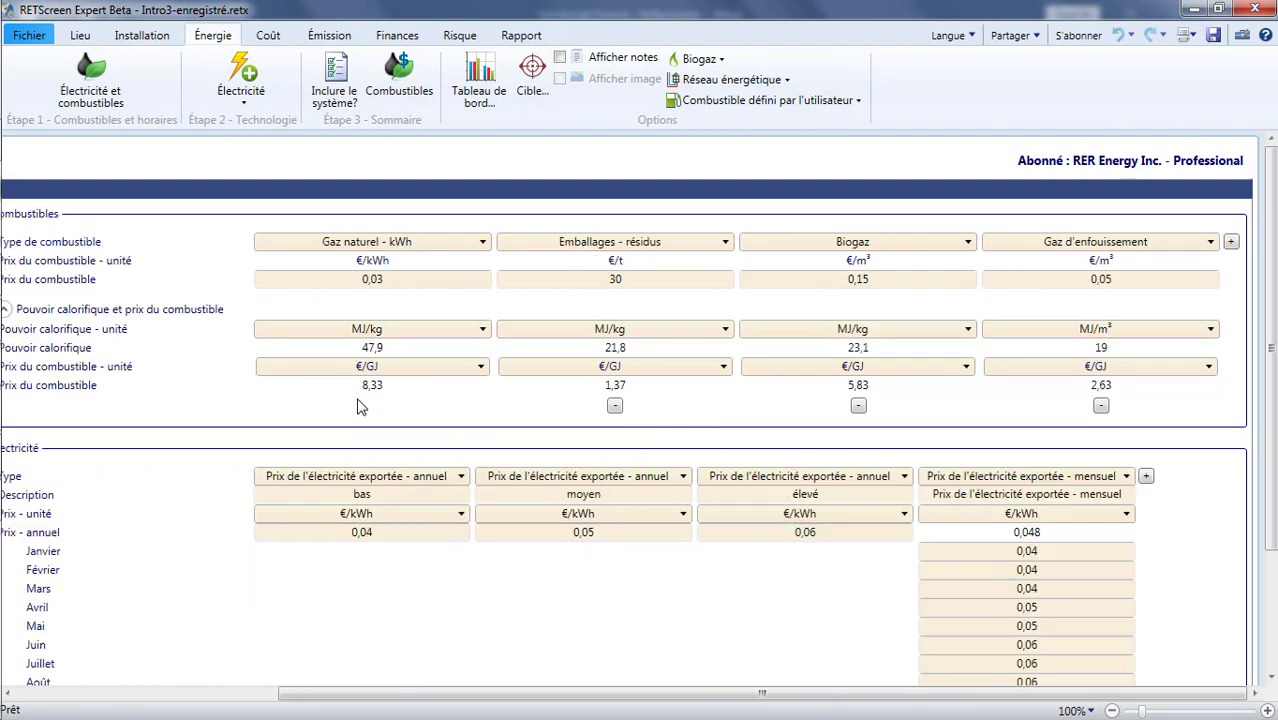
click(615, 405)
click(580, 487)
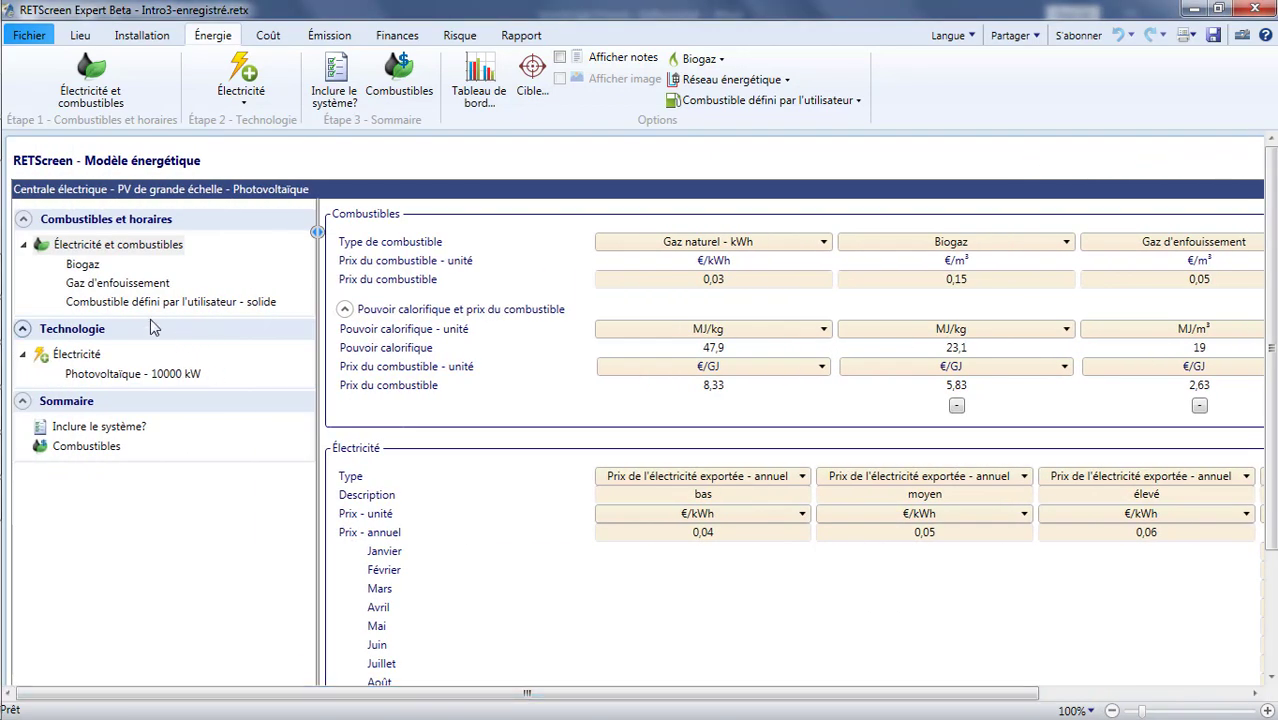
Delete the Combustible défini par l'utilisateur - solide page listed under Électricité et combustibles.
right_click(144, 312)
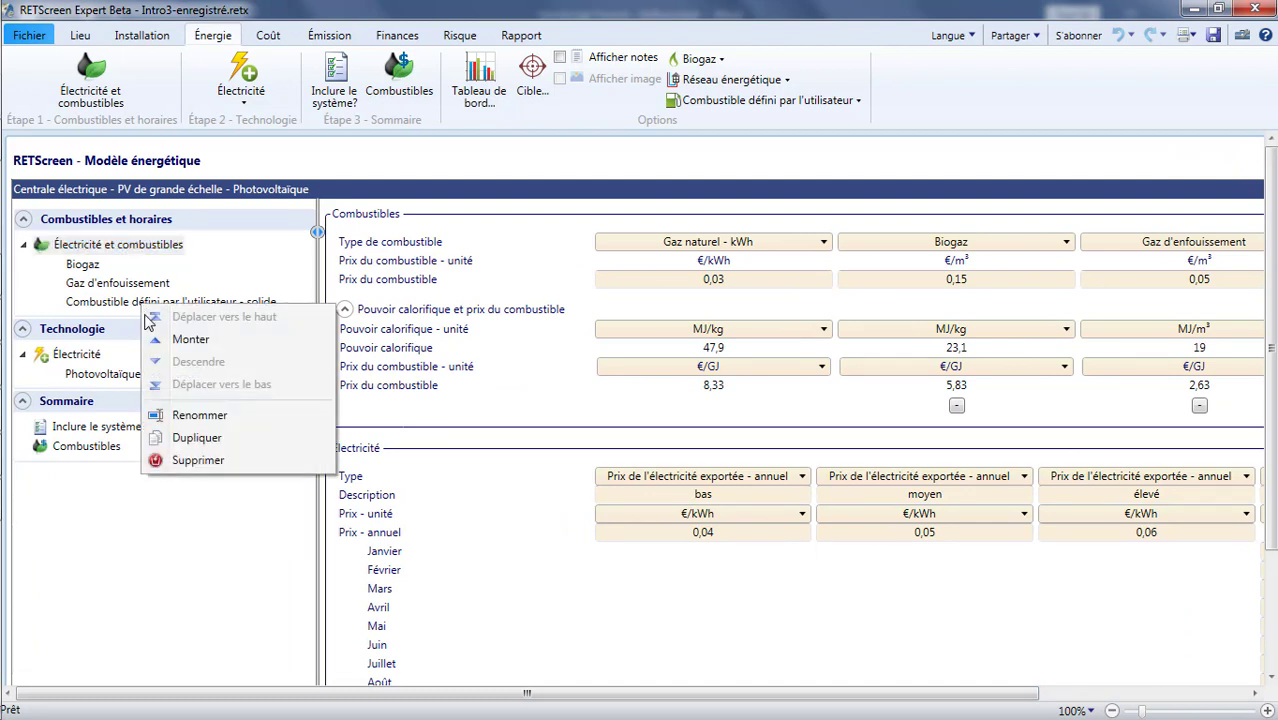
click(192, 462)
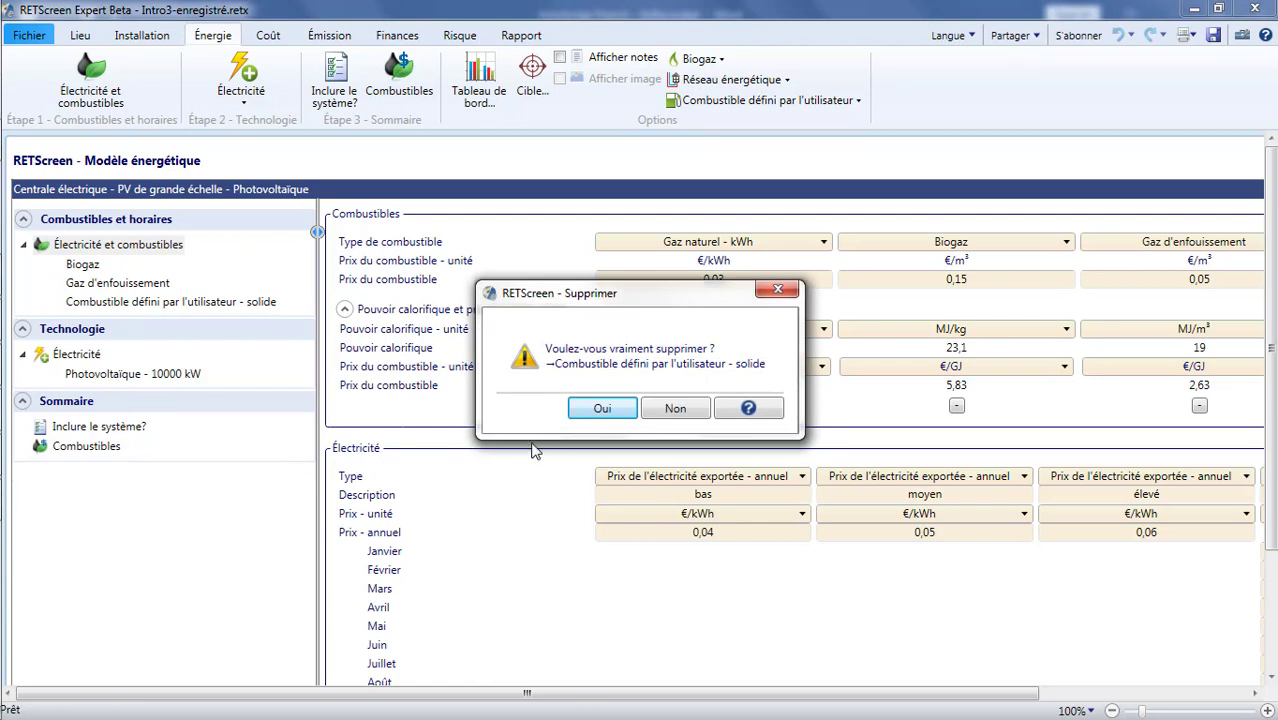
click(590, 414)
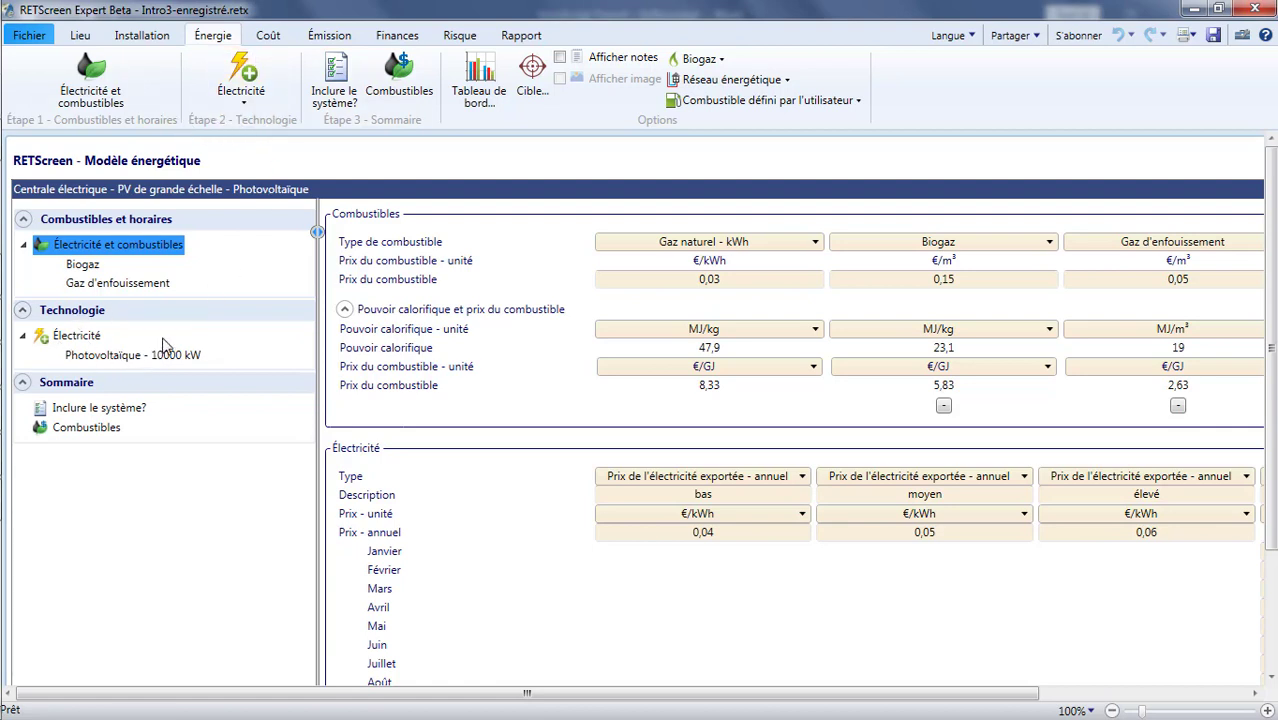
Add a Moteur à pistons system to the plant's electricity technologies.
click(251, 108)
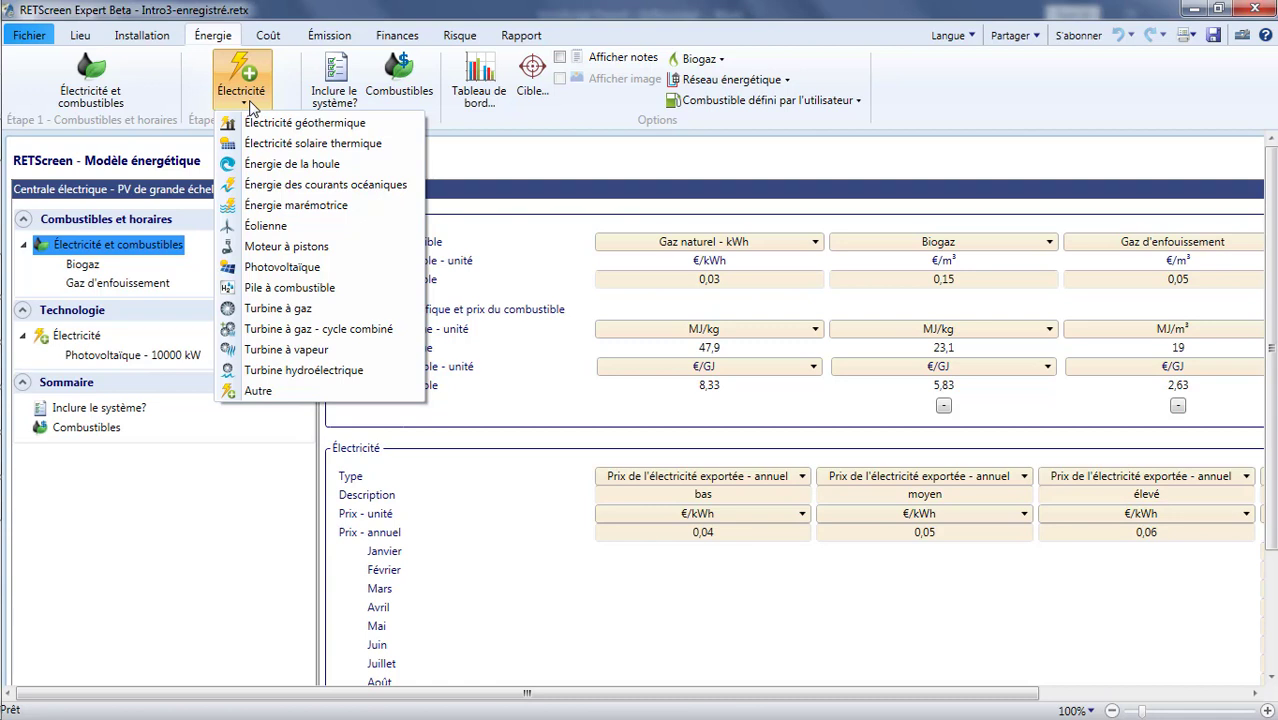
click(274, 247)
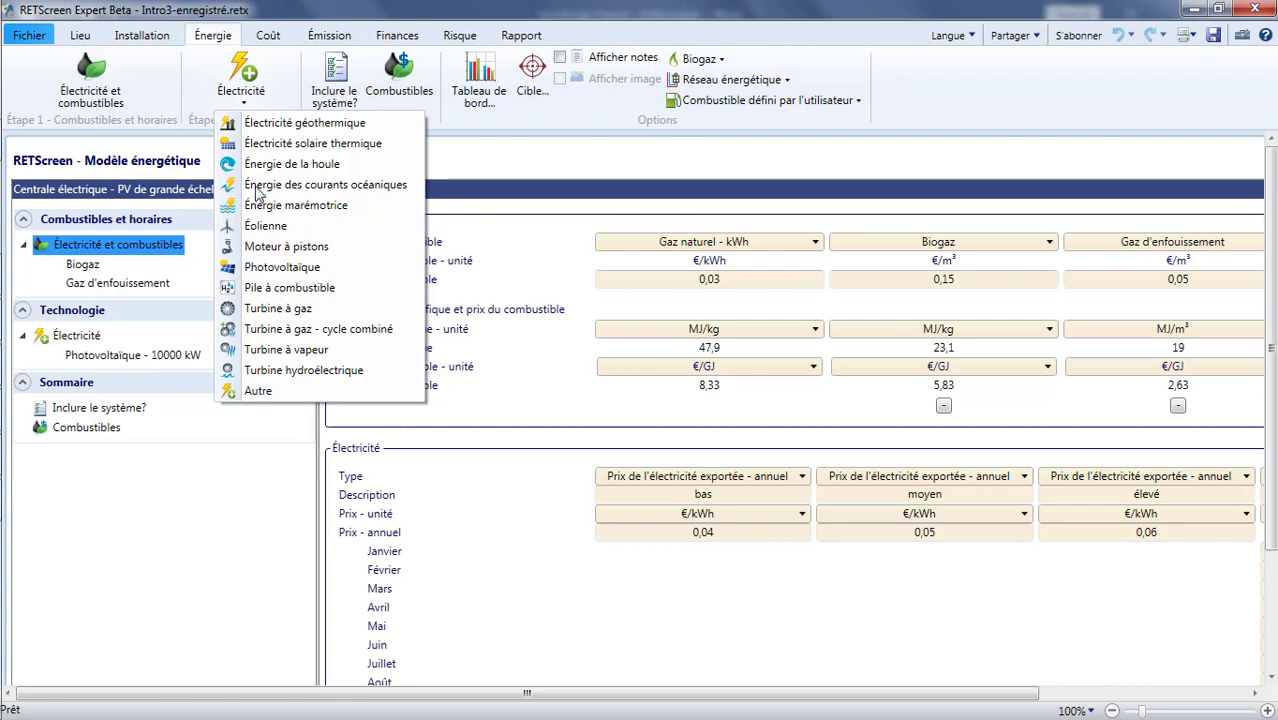
click(98, 372)
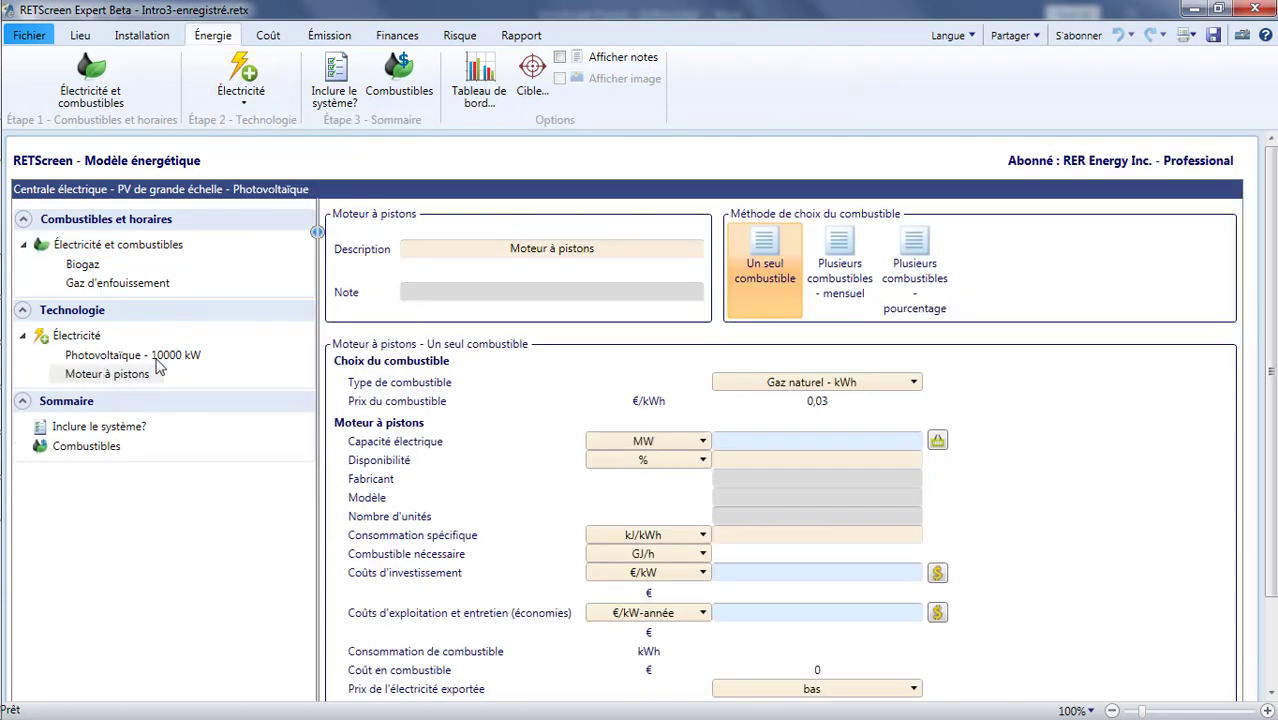
Add an Éolienne system to the plant's electricity technologies.
click(257, 103)
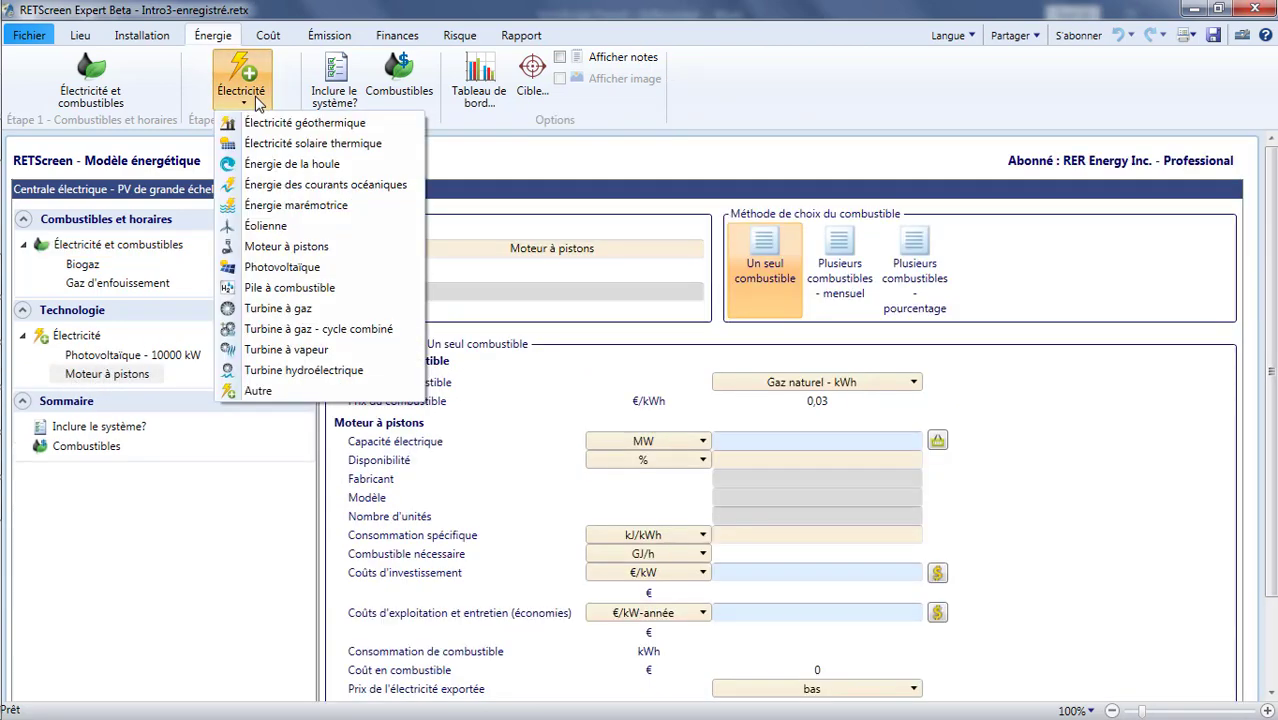
click(266, 228)
click(90, 393)
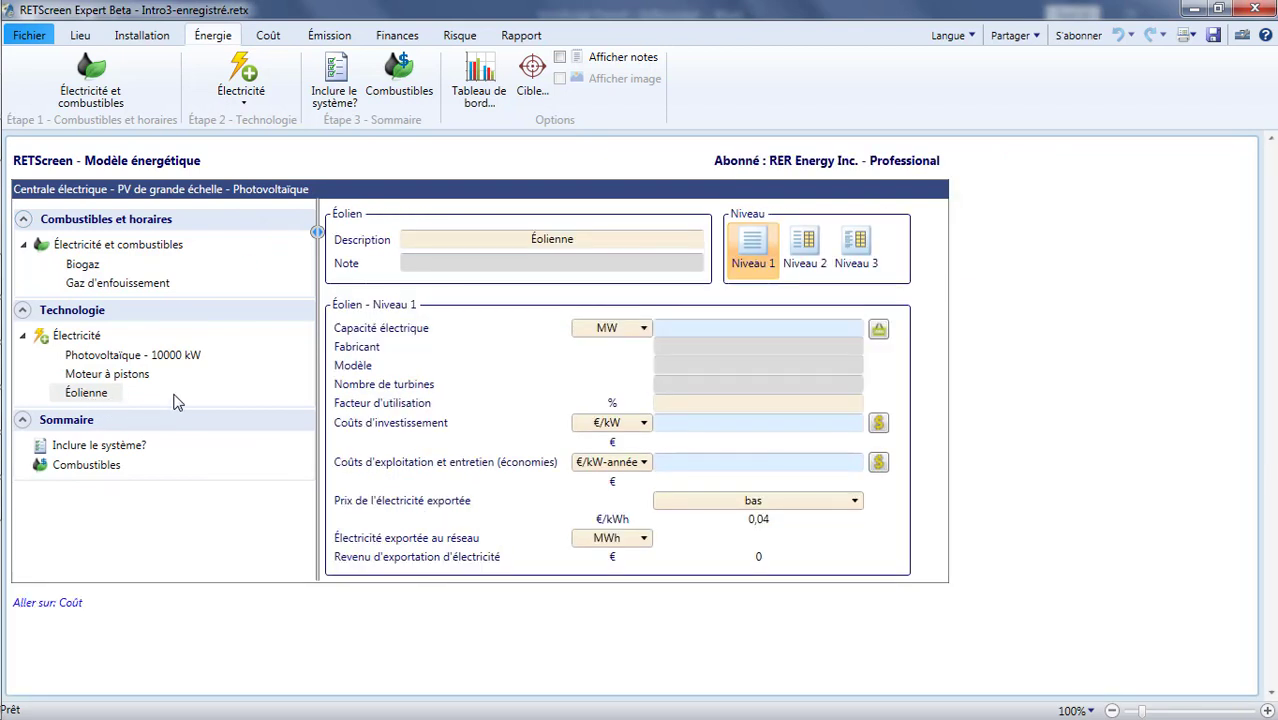
Compare the input pages of the Moteur à pistons, Photovoltaïque - 10000 kW and Éolienne systems.
click(110, 375)
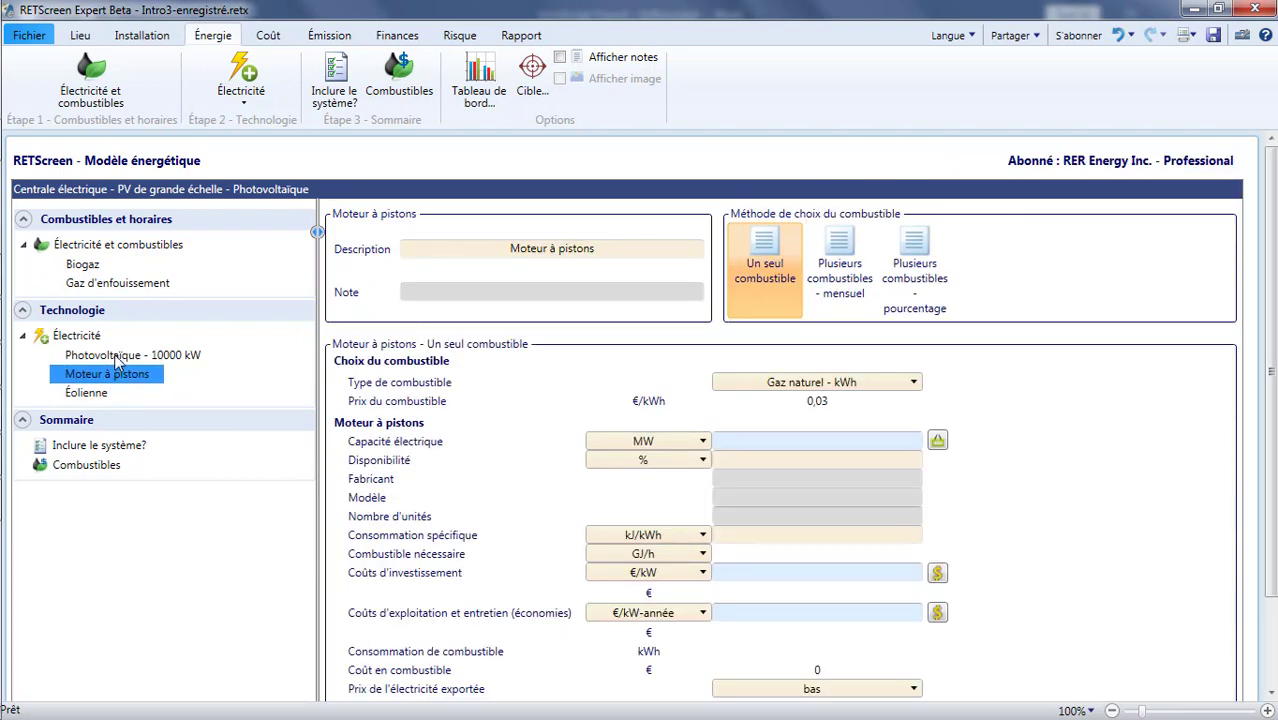
click(118, 360)
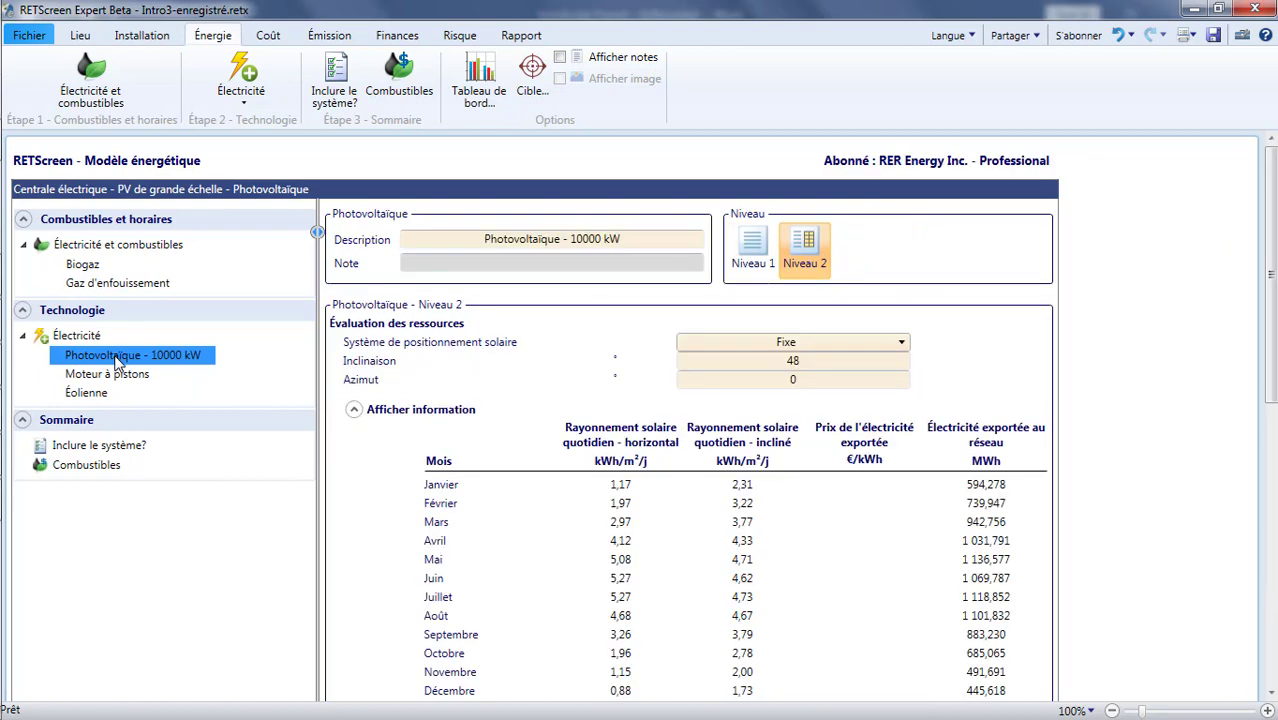
click(102, 395)
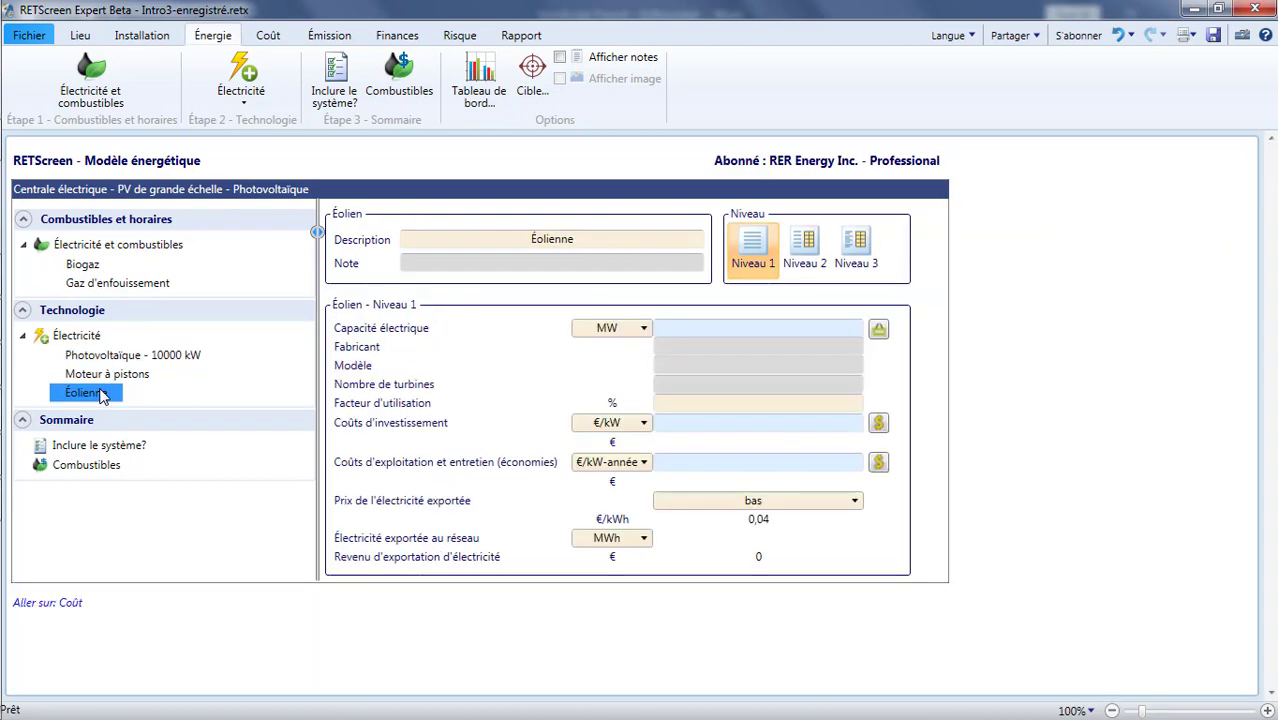
click(111, 360)
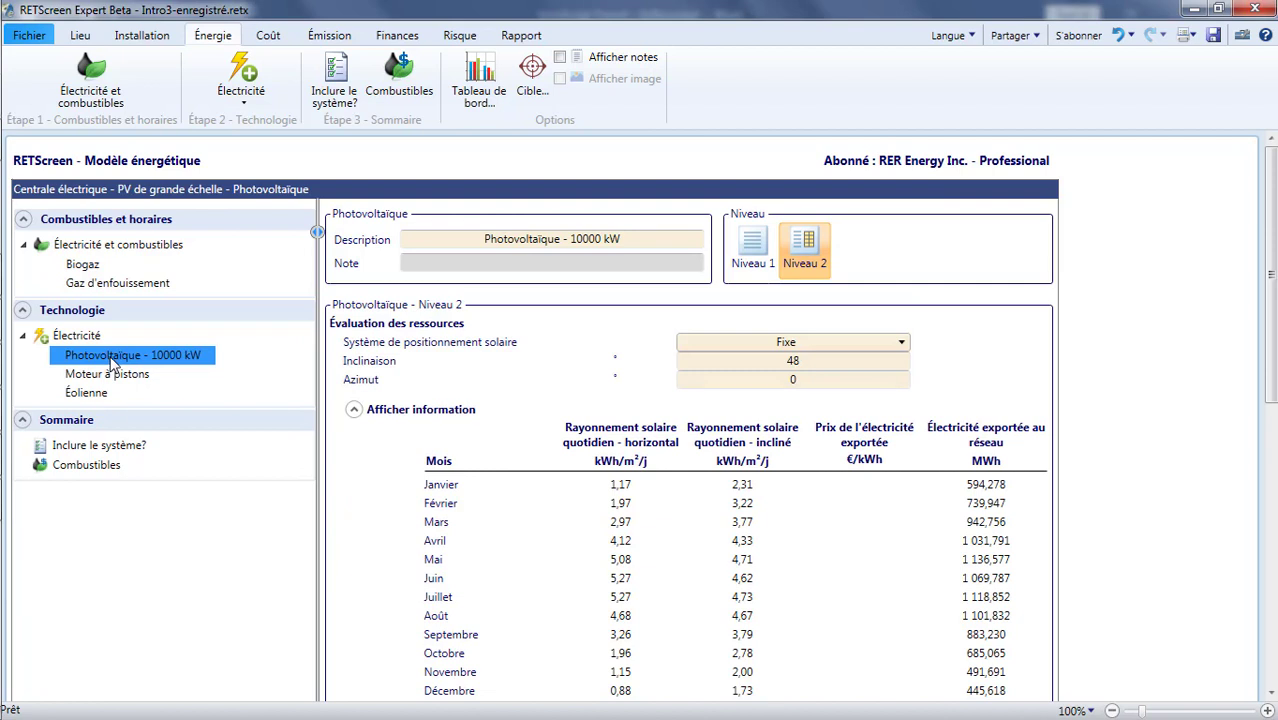
Add two more Photovoltaïque systems alongside the 10000 kW one and review their input pages.
click(244, 108)
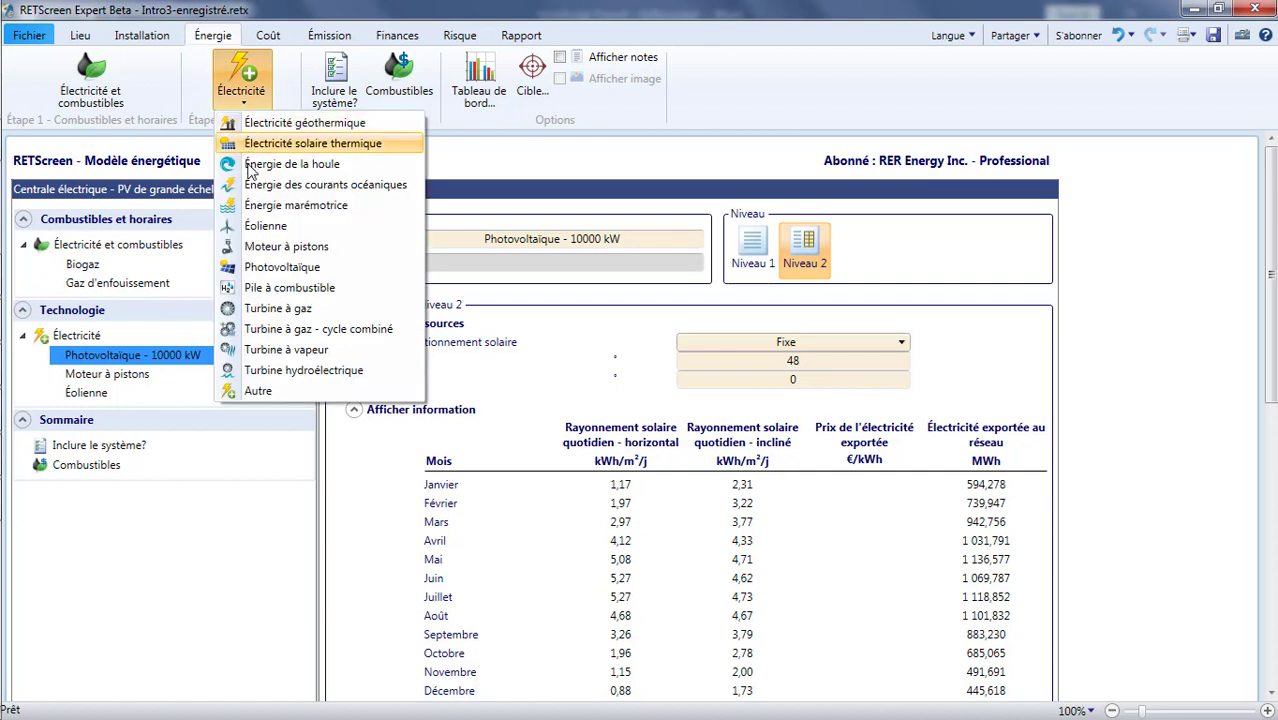
click(251, 267)
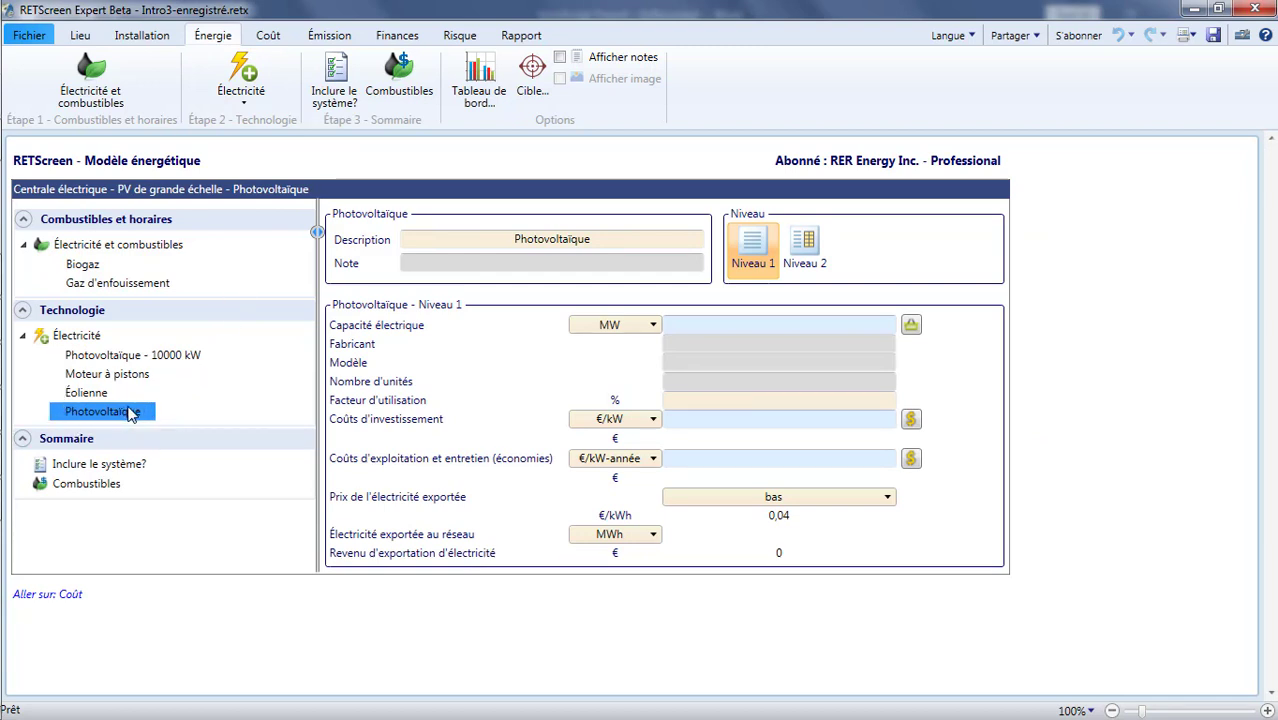
click(249, 106)
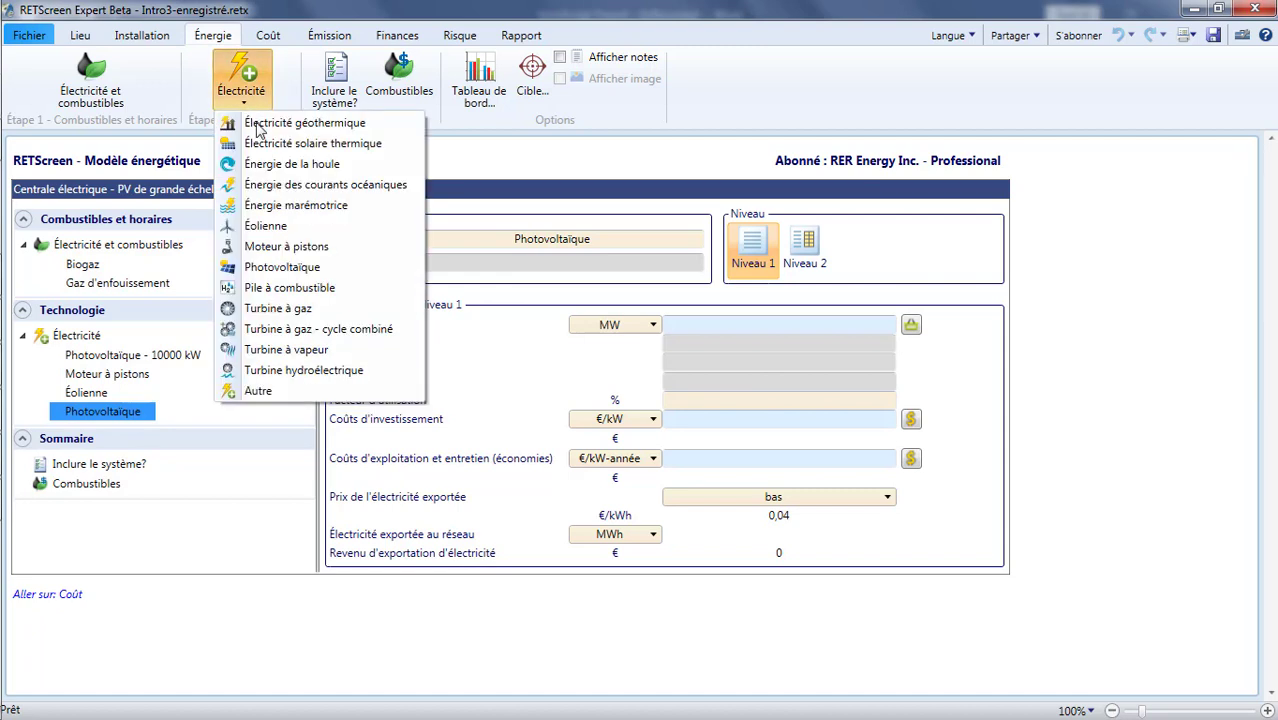
click(268, 268)
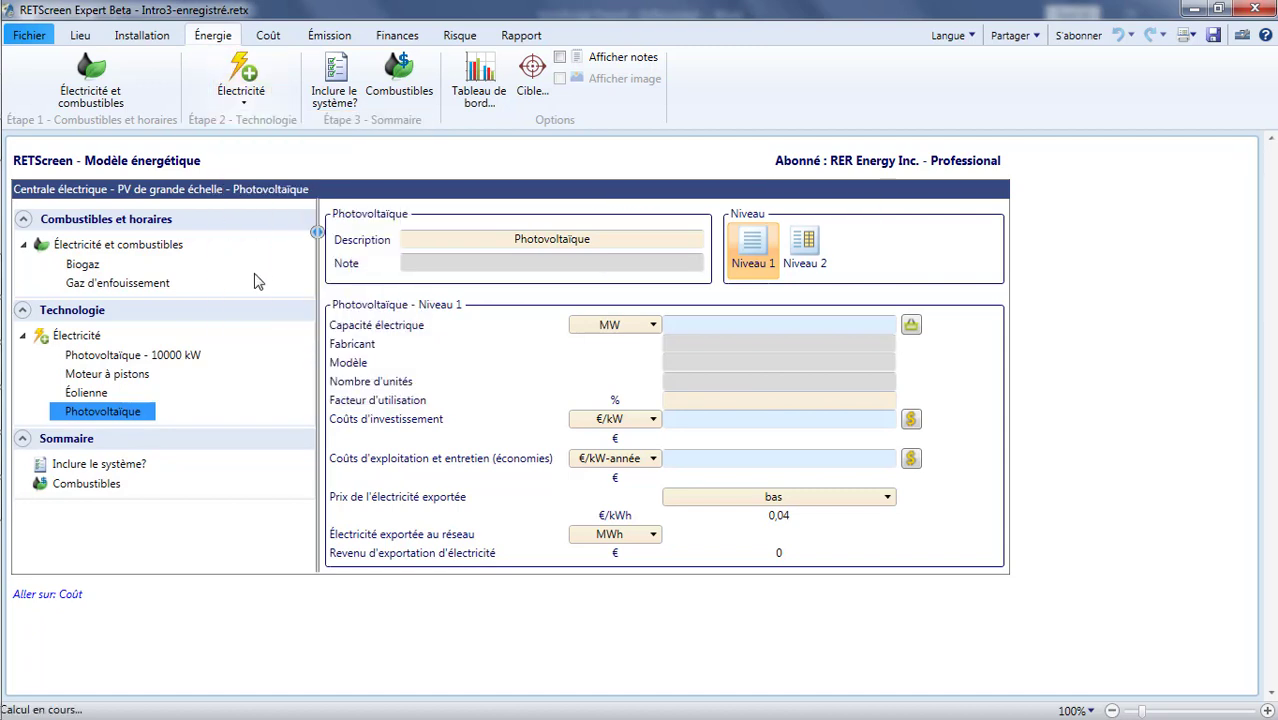
click(138, 358)
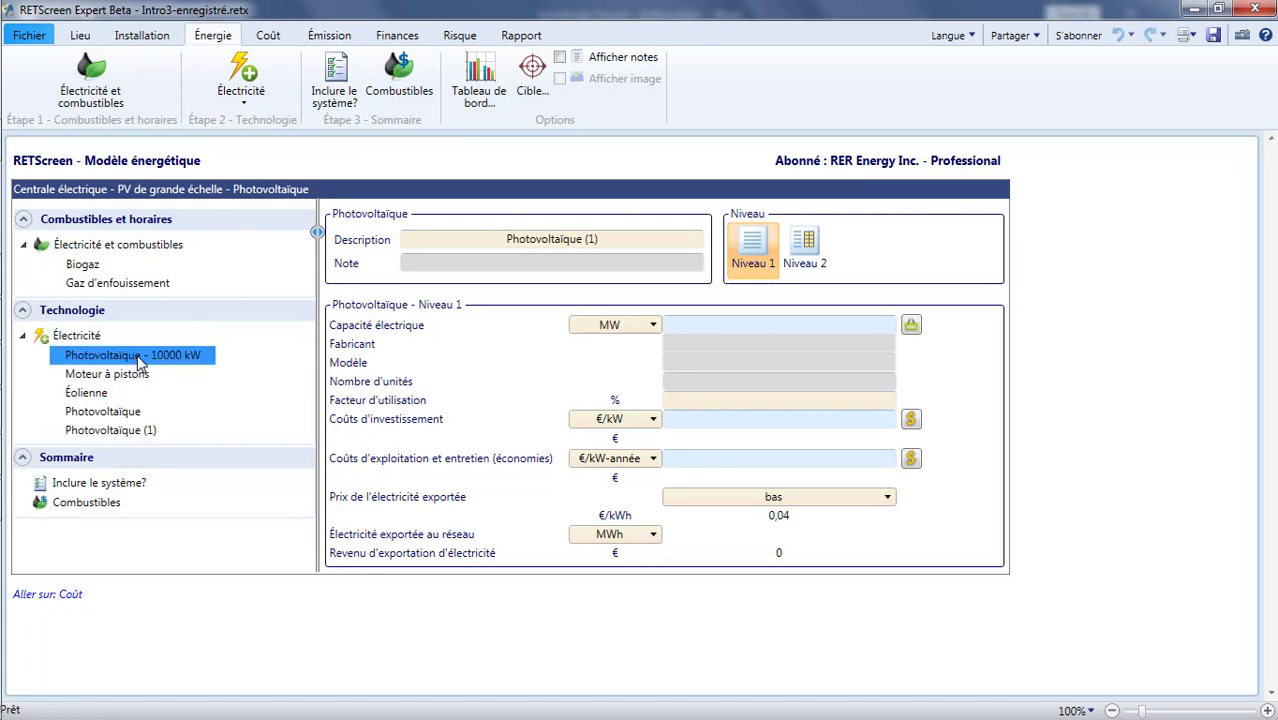
click(124, 415)
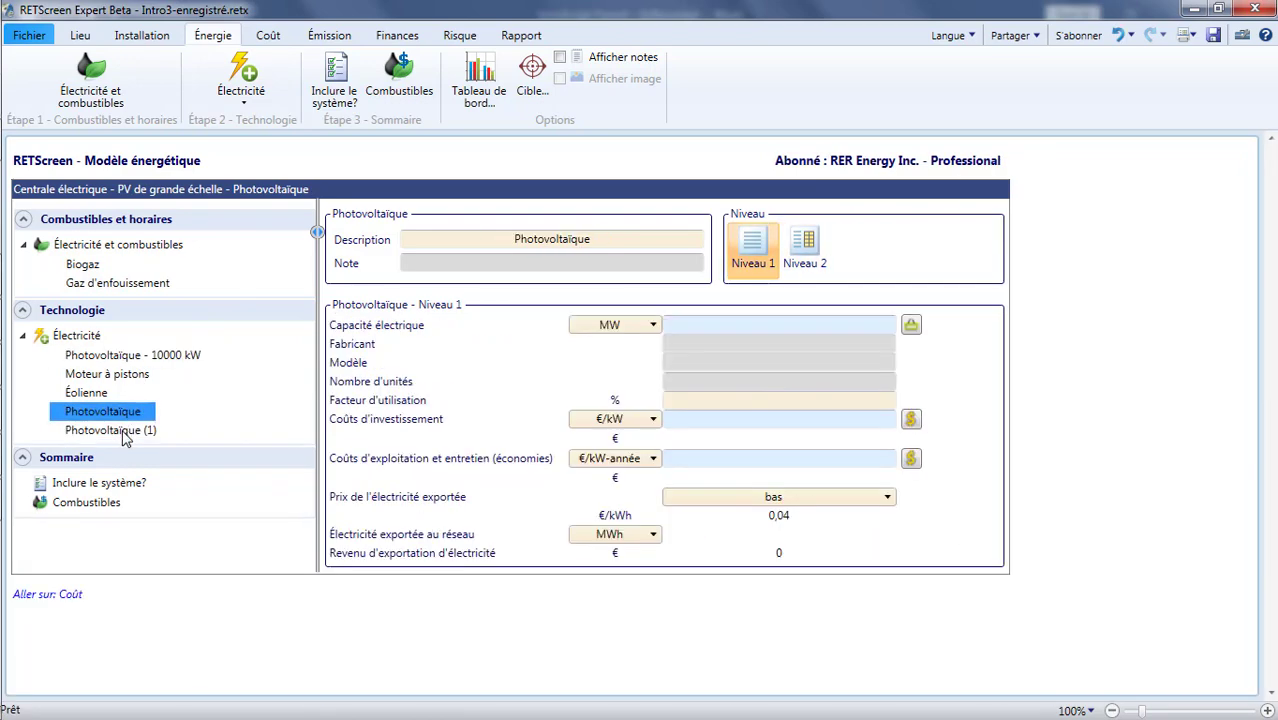
click(125, 431)
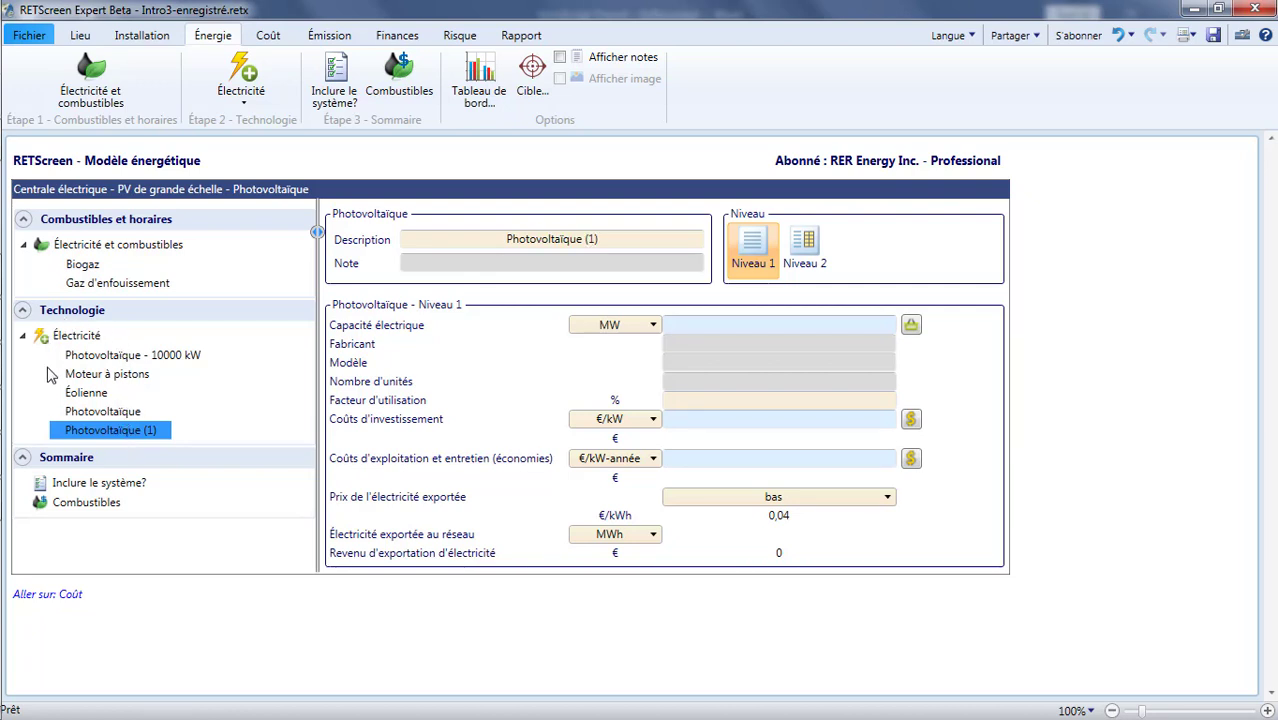
Delete the two extra Photovoltaïque systems and the Éolienne system from the electricity technologies.
right_click(107, 431)
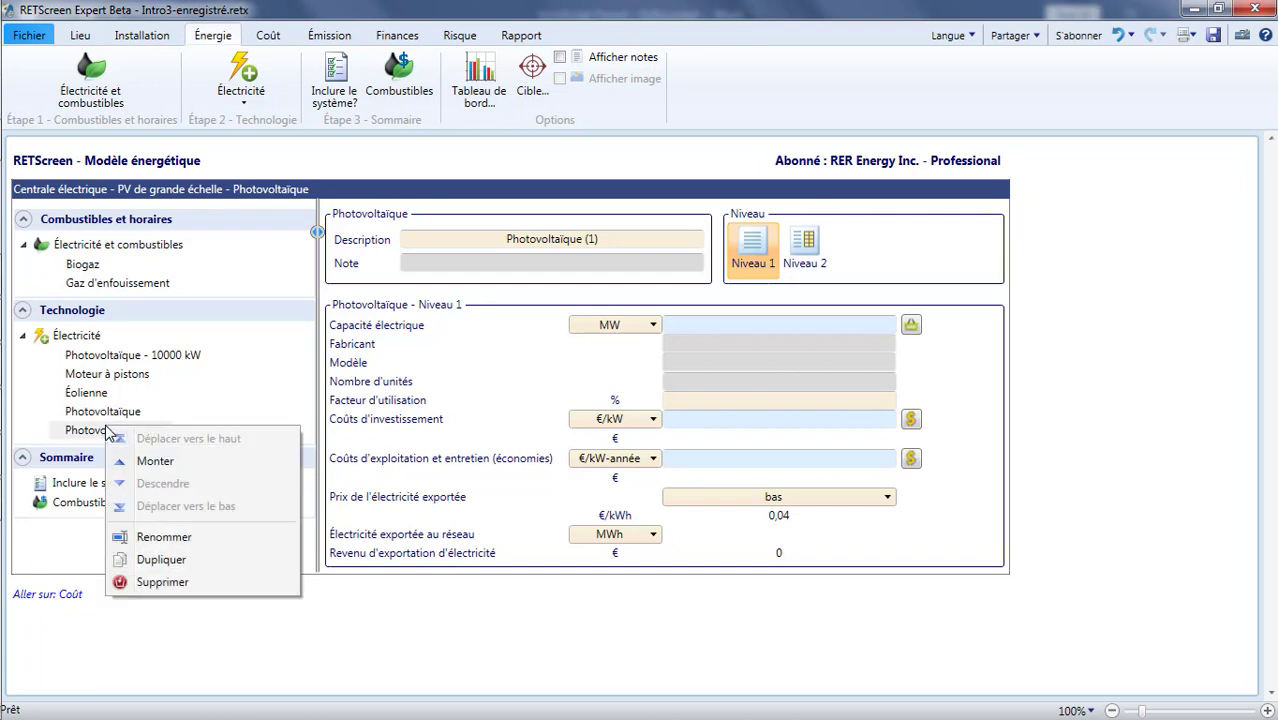
click(146, 578)
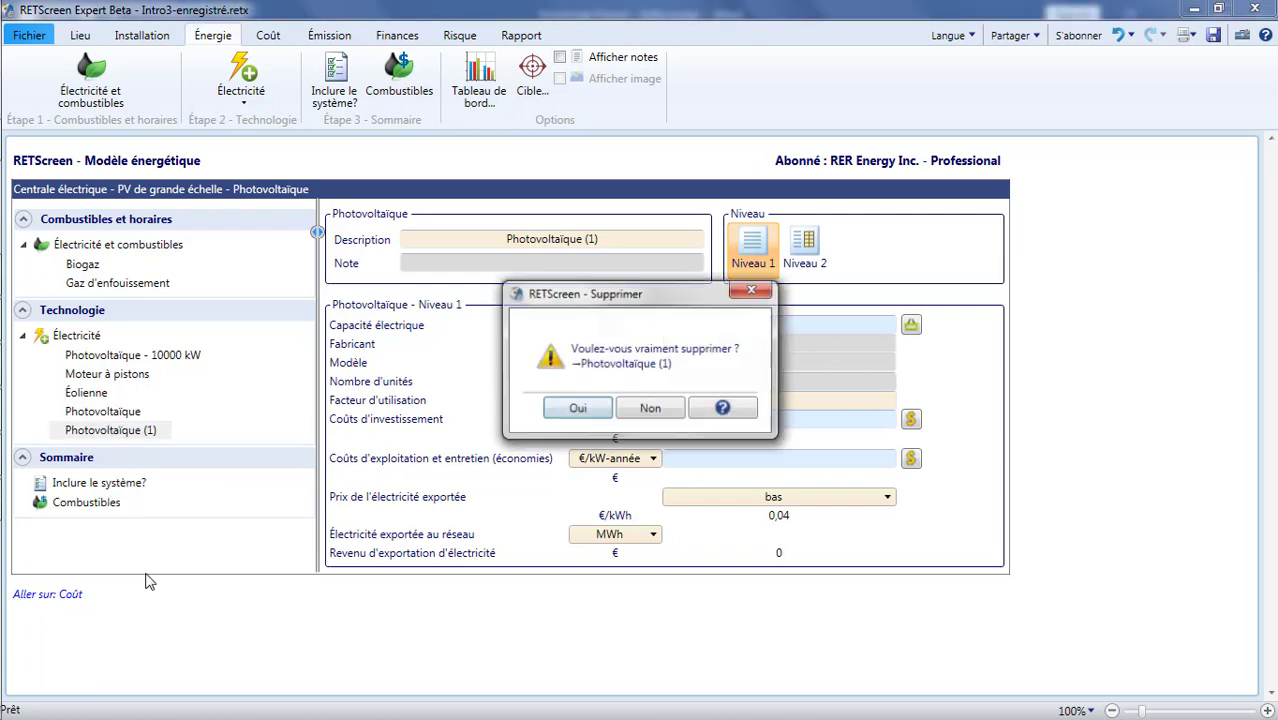
click(578, 410)
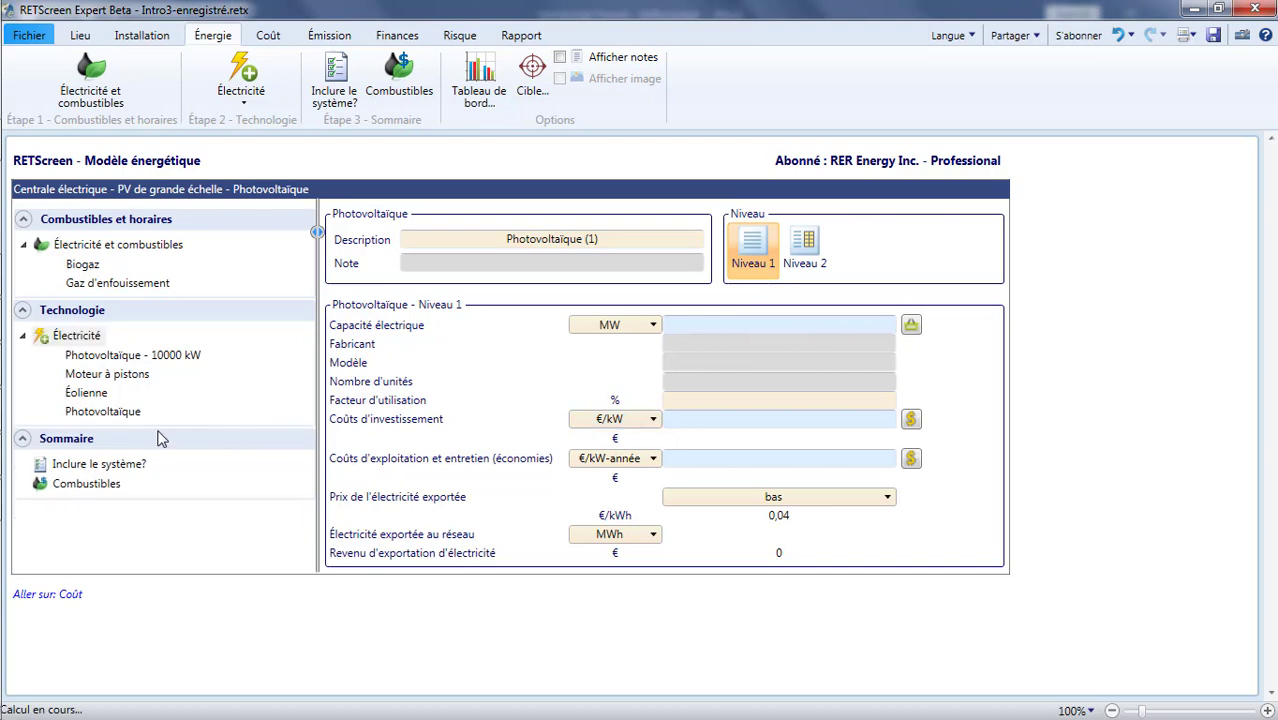
right_click(100, 418)
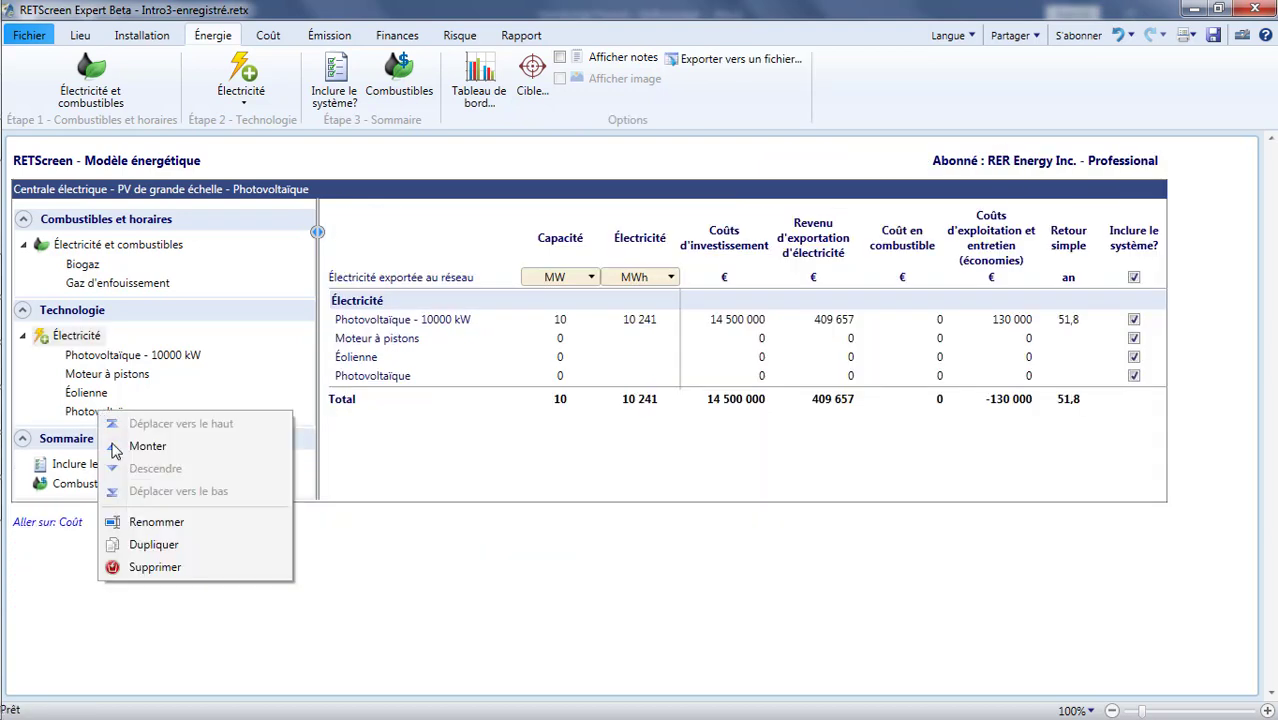
click(145, 567)
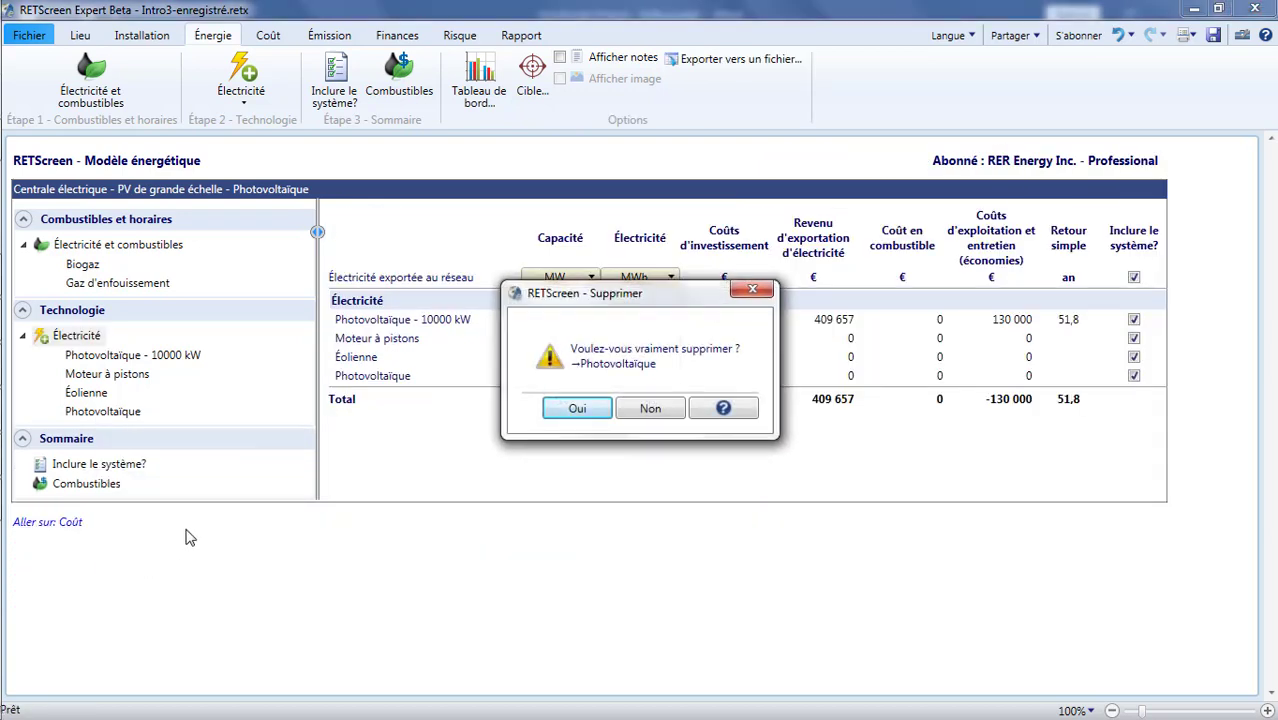
click(578, 412)
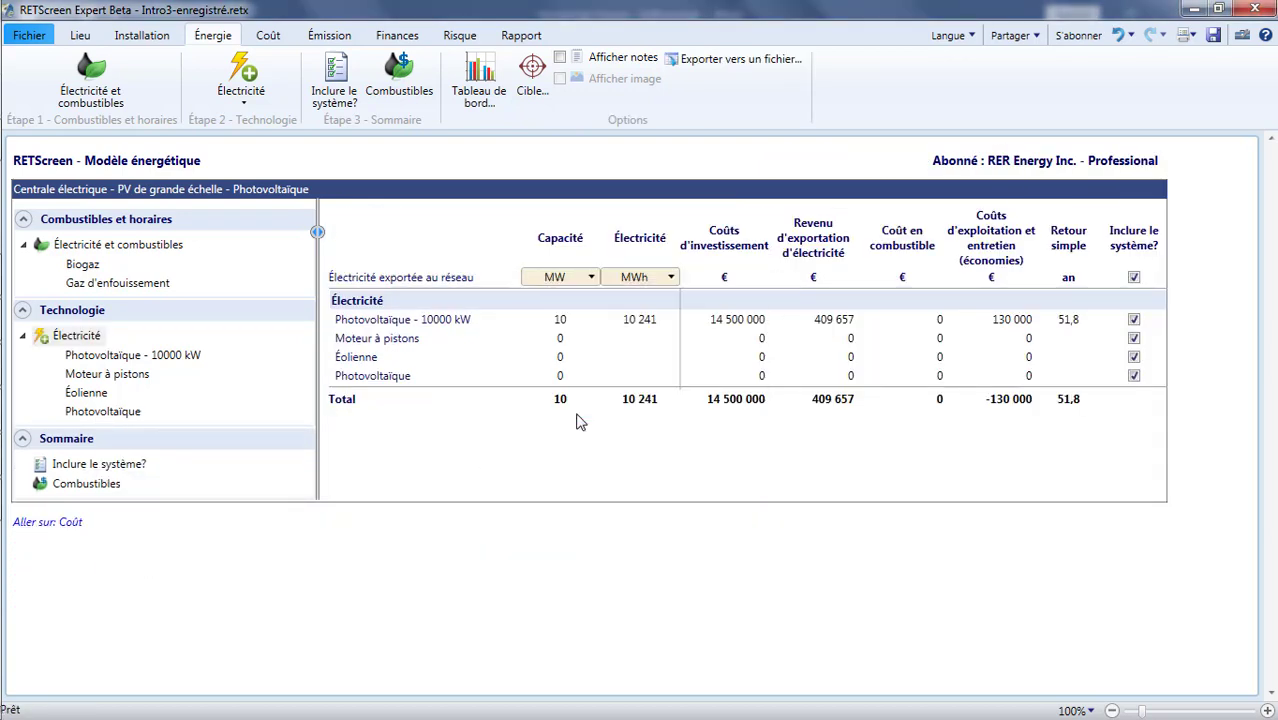
right_click(81, 395)
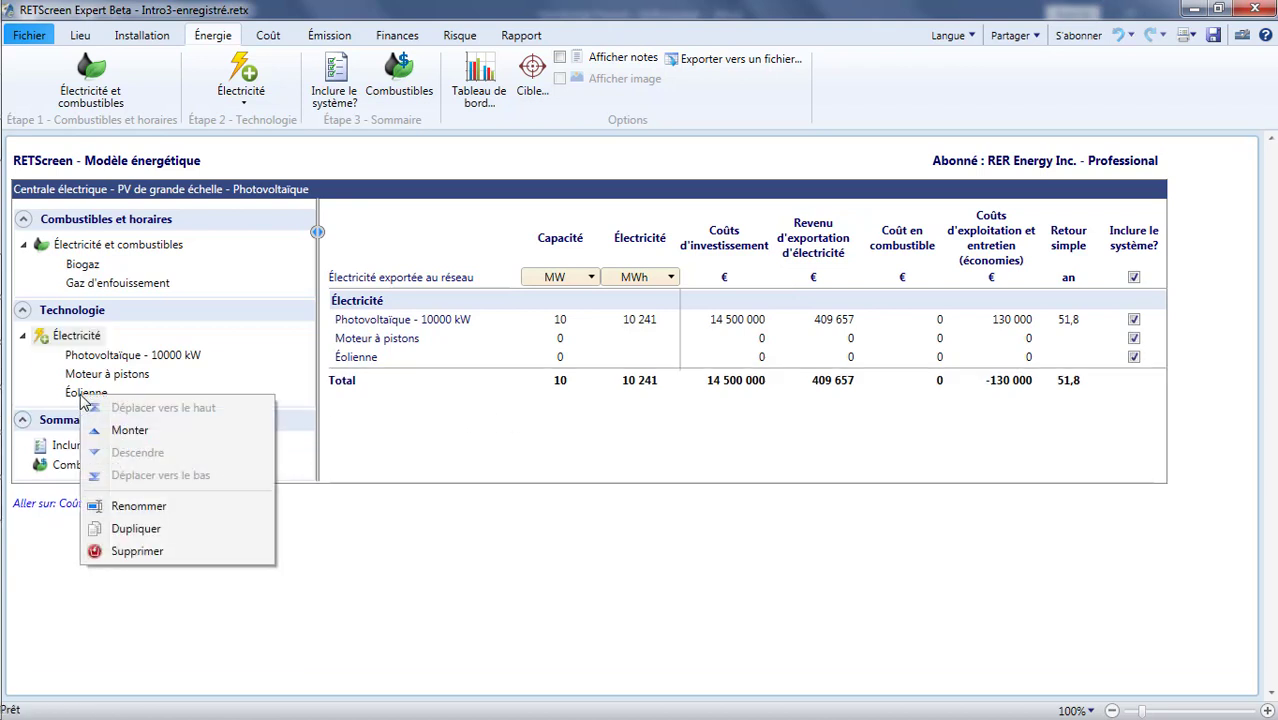
click(131, 551)
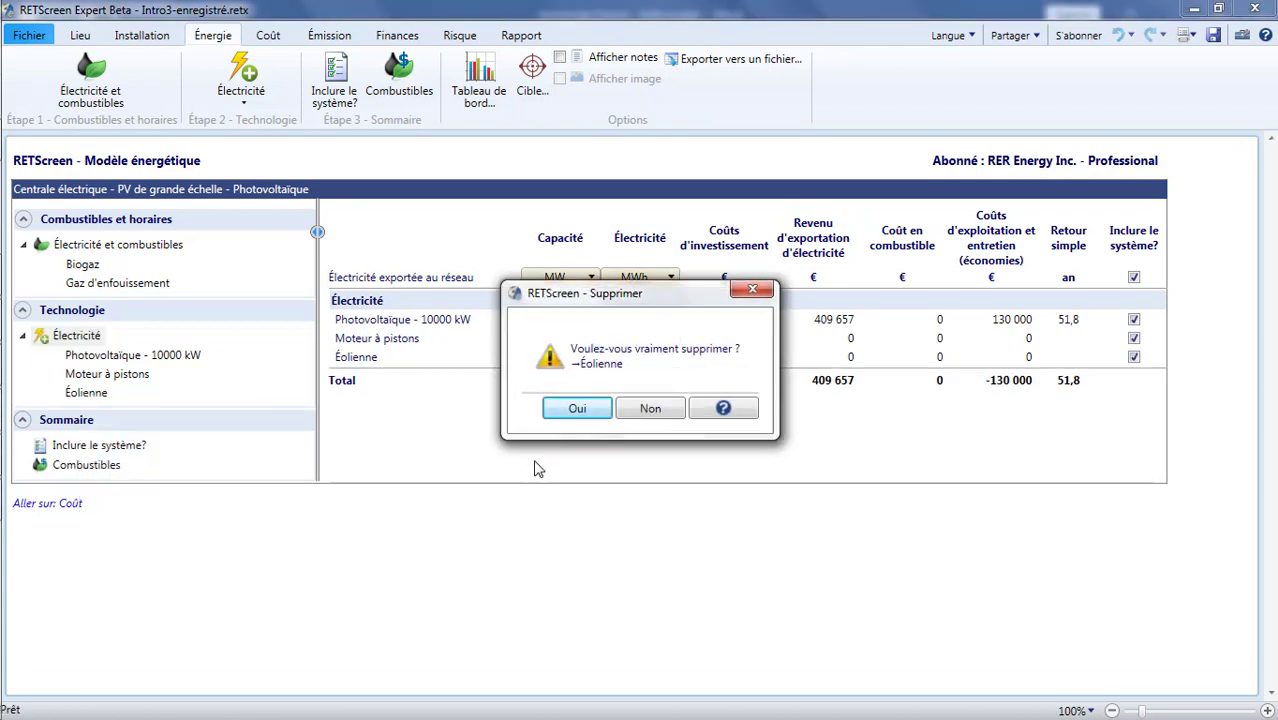
click(577, 409)
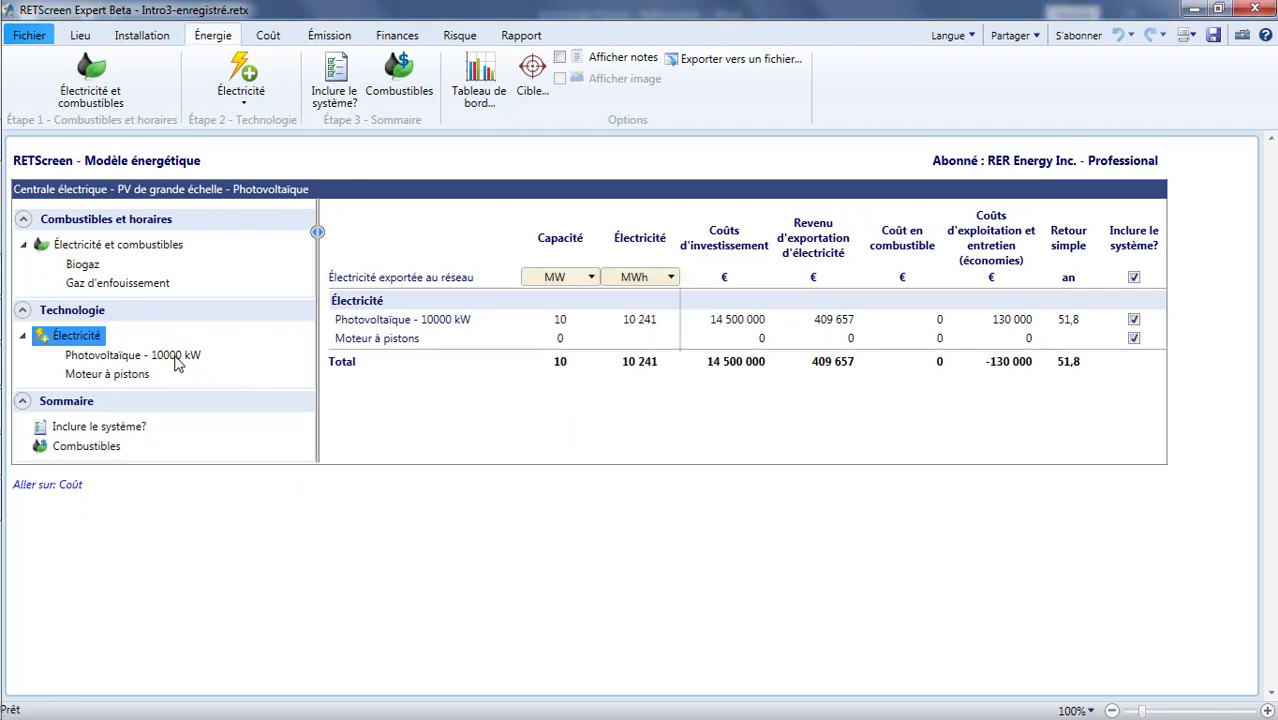
Switch the Photovoltaïque - 10000 kW system to its Niveau 1 inputs and rename it Archétype PV modifié.
click(112, 362)
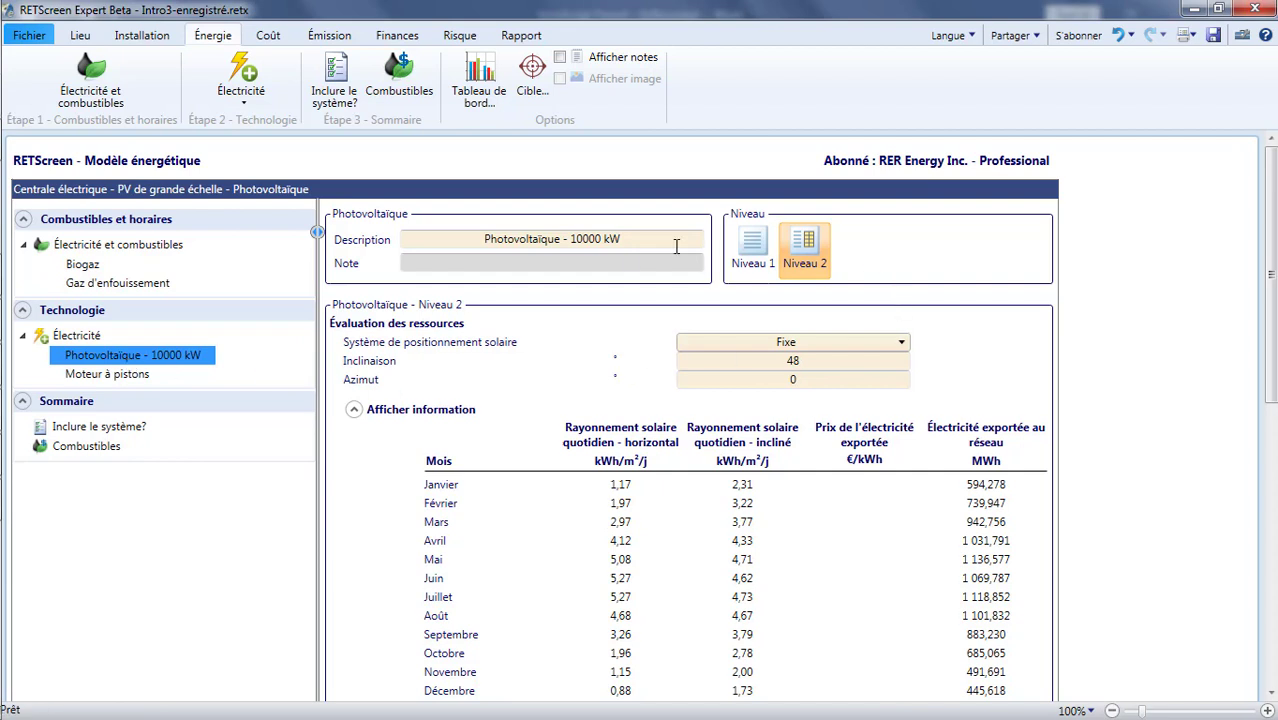
click(757, 270)
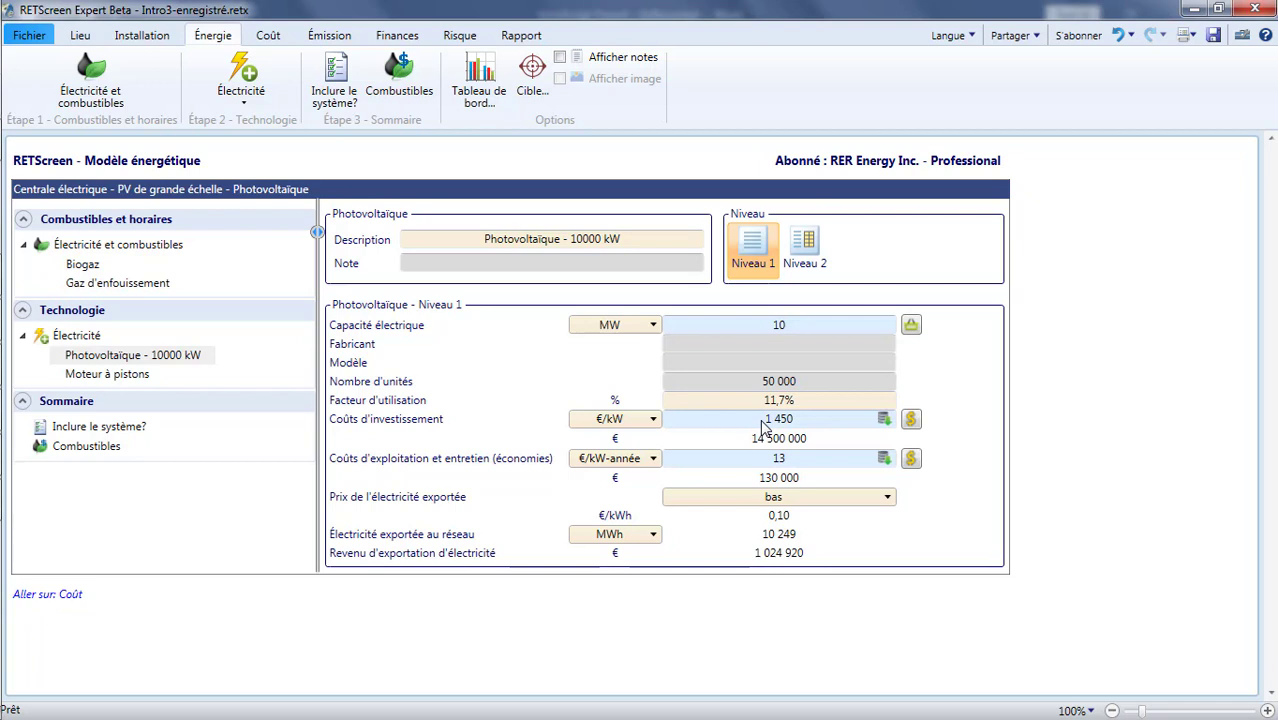
drag(621, 239, 483, 243)
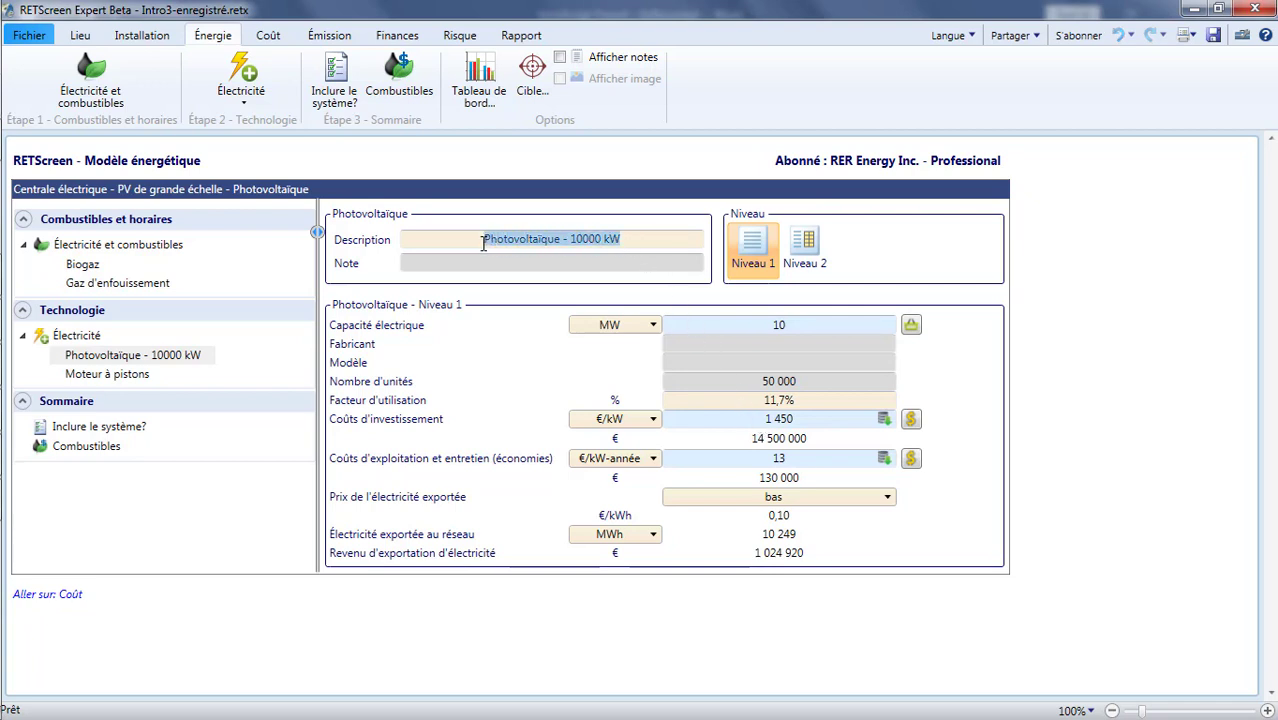
text(Ar)
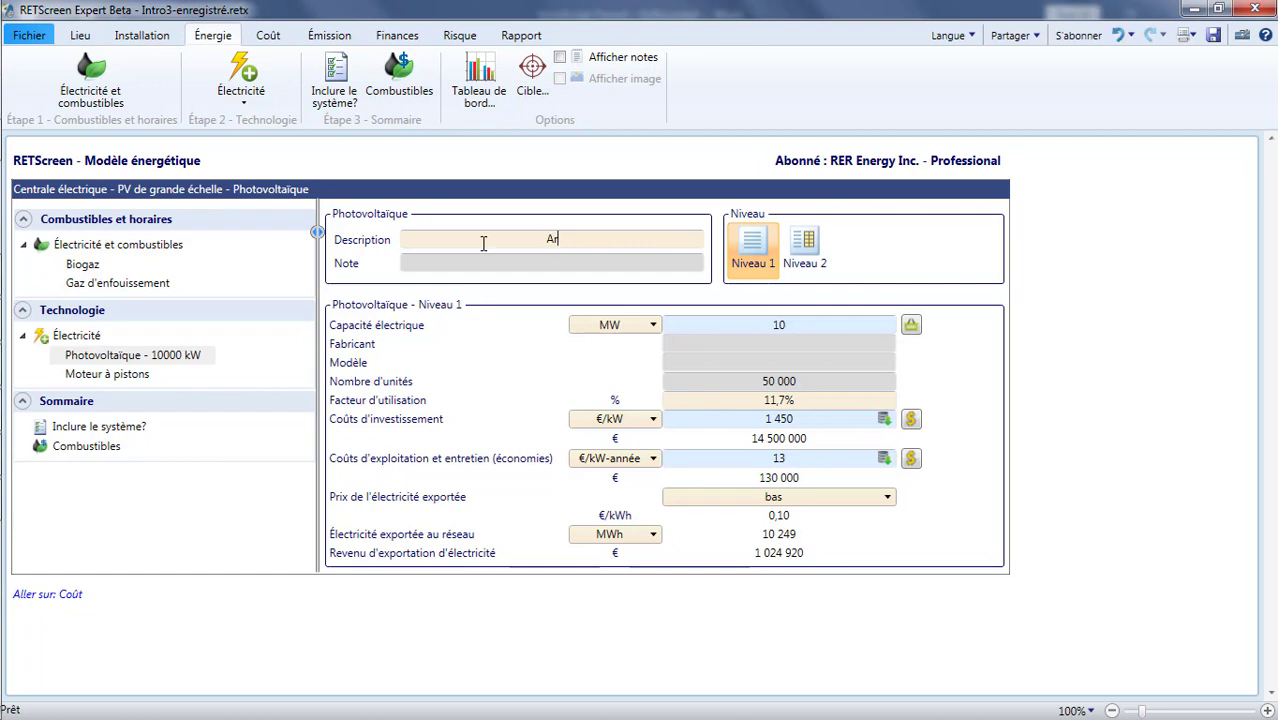
text(chétype PV modifié)
click(185, 362)
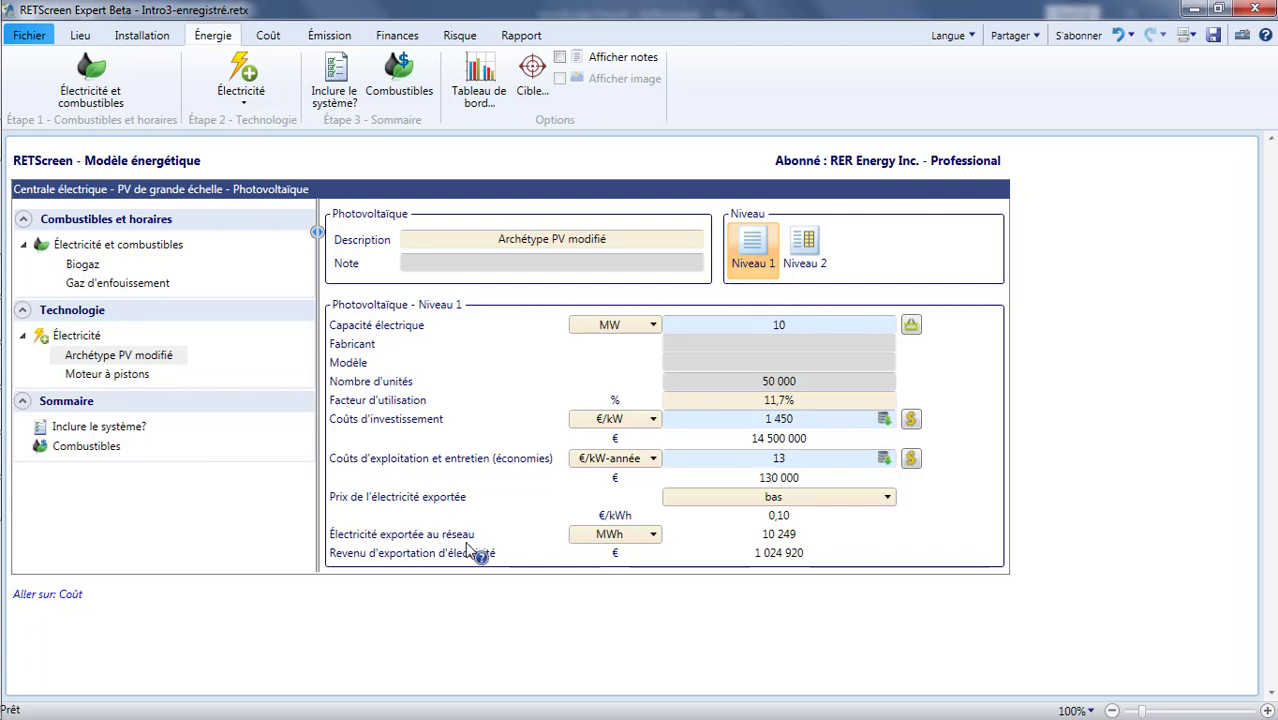
Set the exported electricity price of the Archétype PV modifié system to the moyen tariff at Niveau 1.
click(806, 518)
click(888, 500)
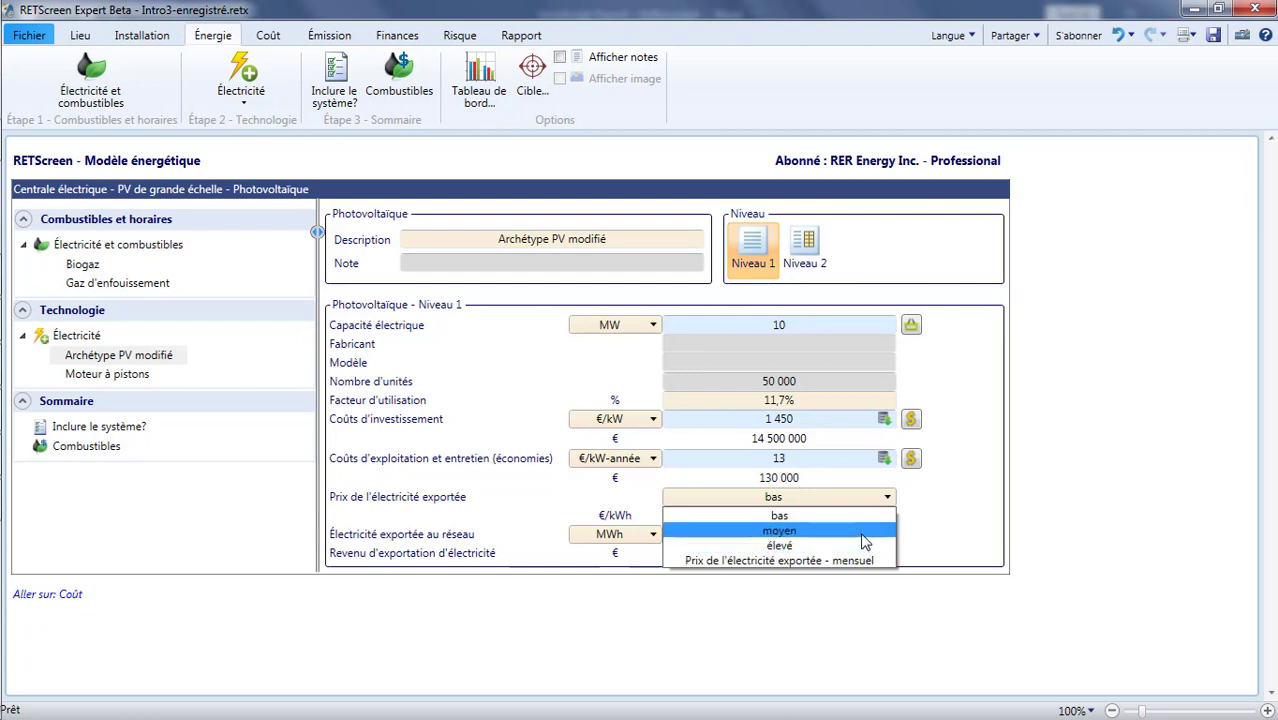
click(862, 533)
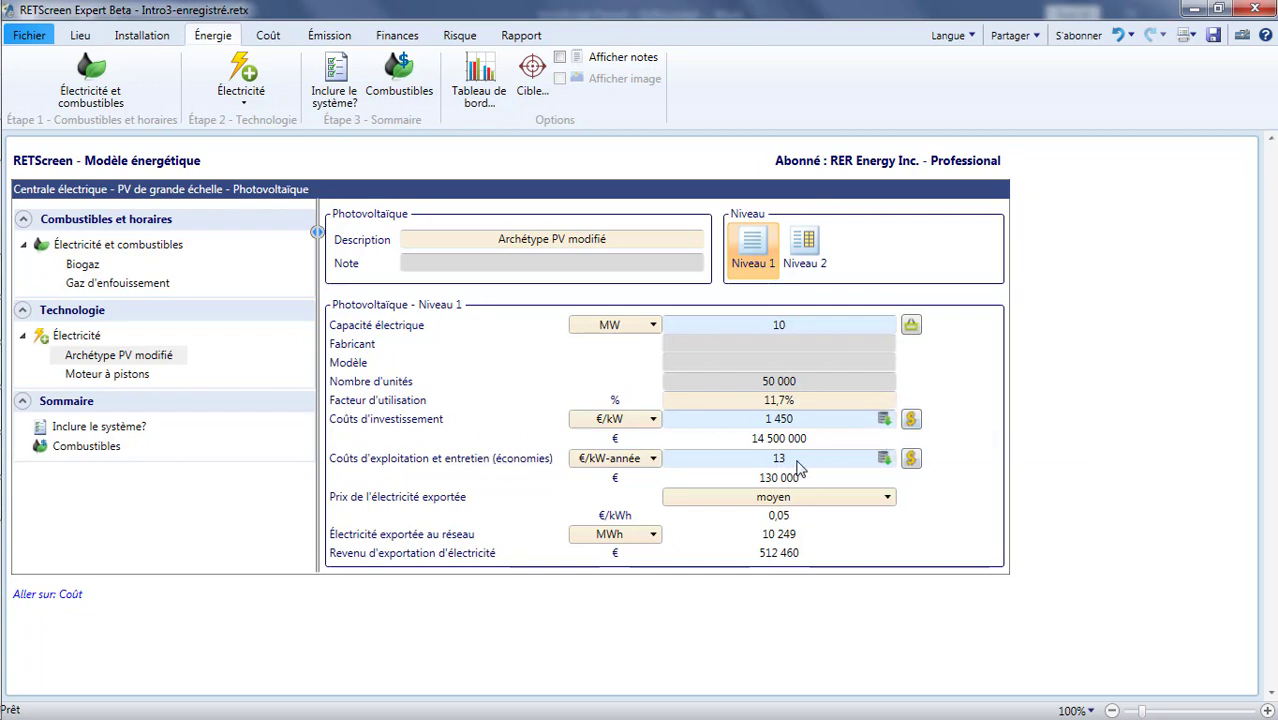
Consult the investment cost database, and set the Niveau 1 investment cost to 750 €/kW and operation and maintenance to 8 €/kW-année.
click(911, 420)
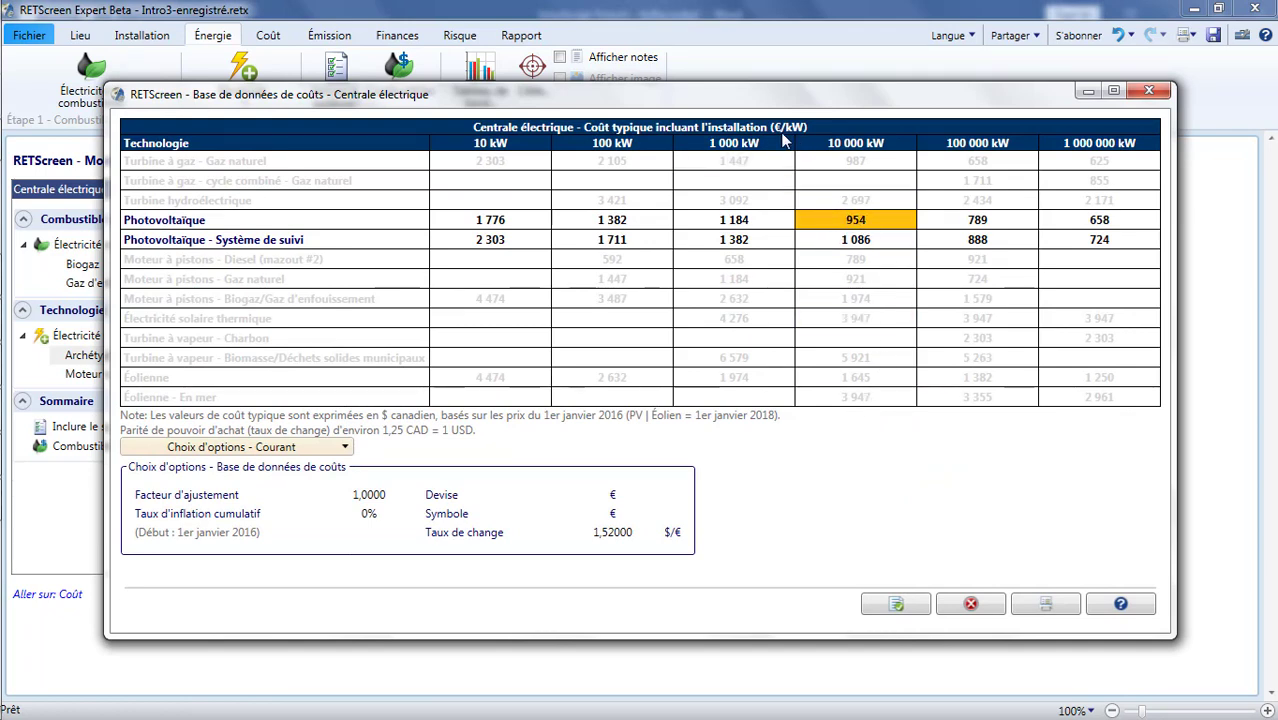
click(955, 604)
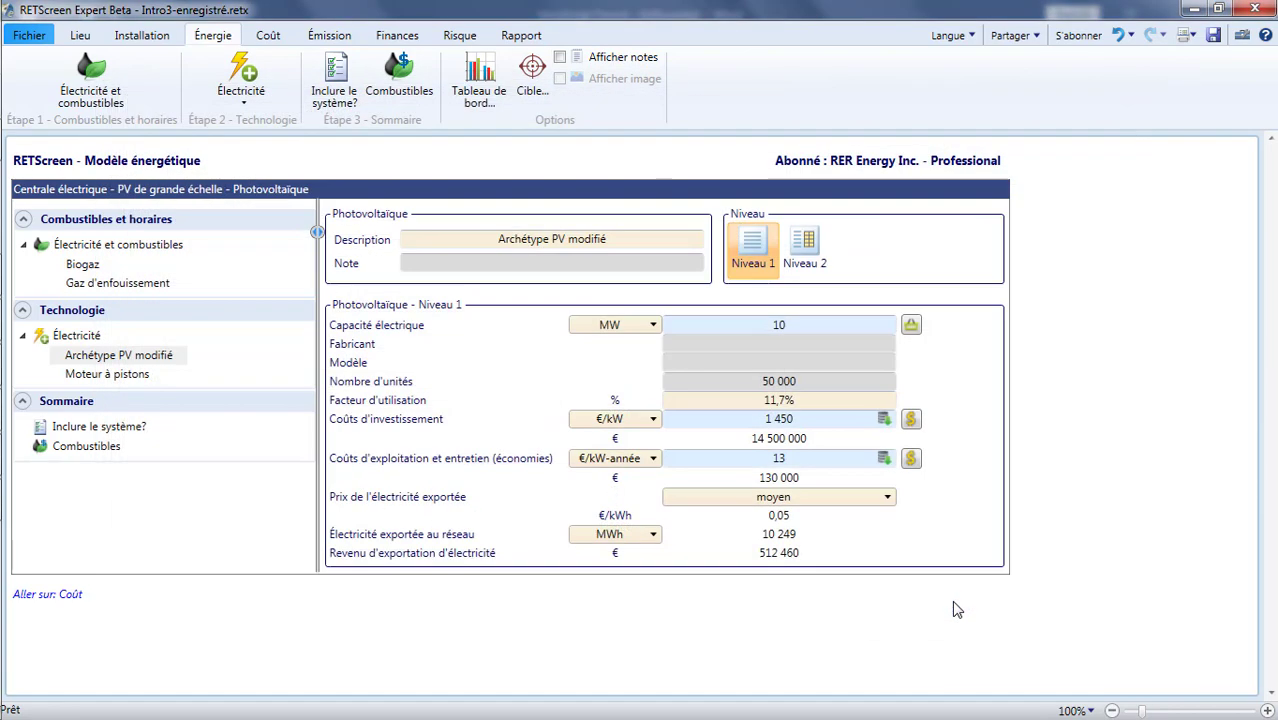
click(803, 419)
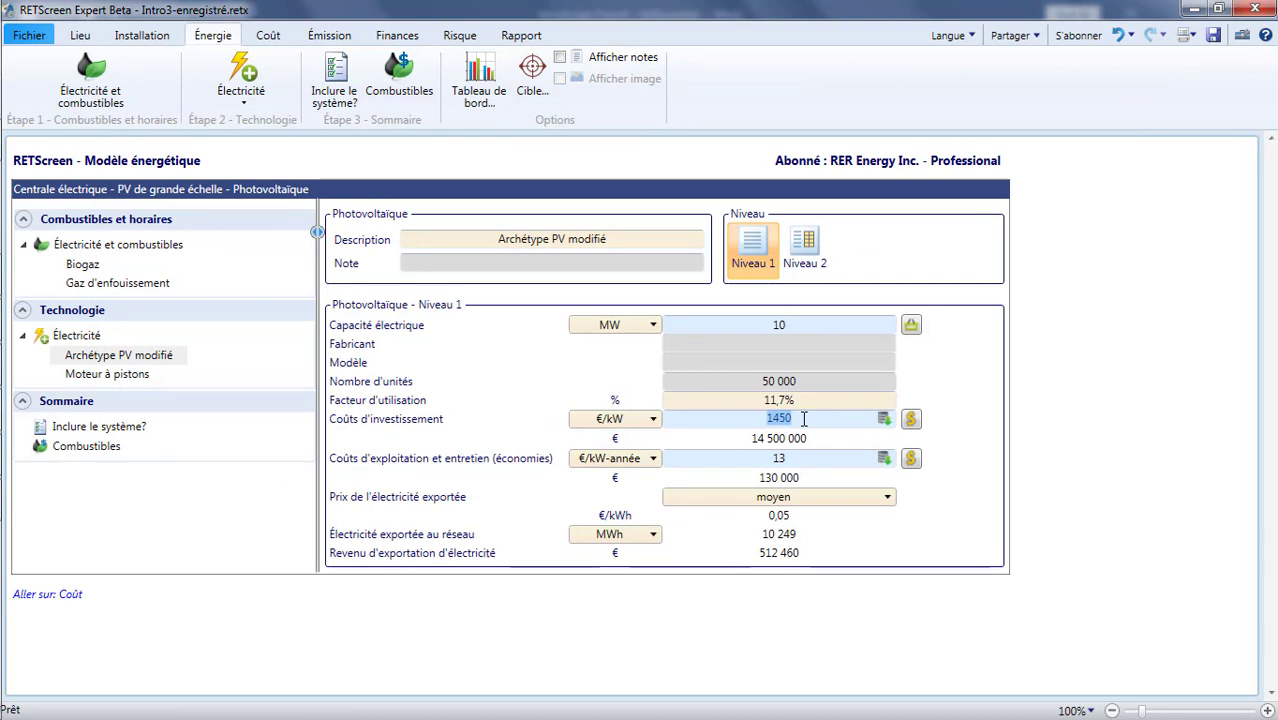
text(750)
click(793, 459)
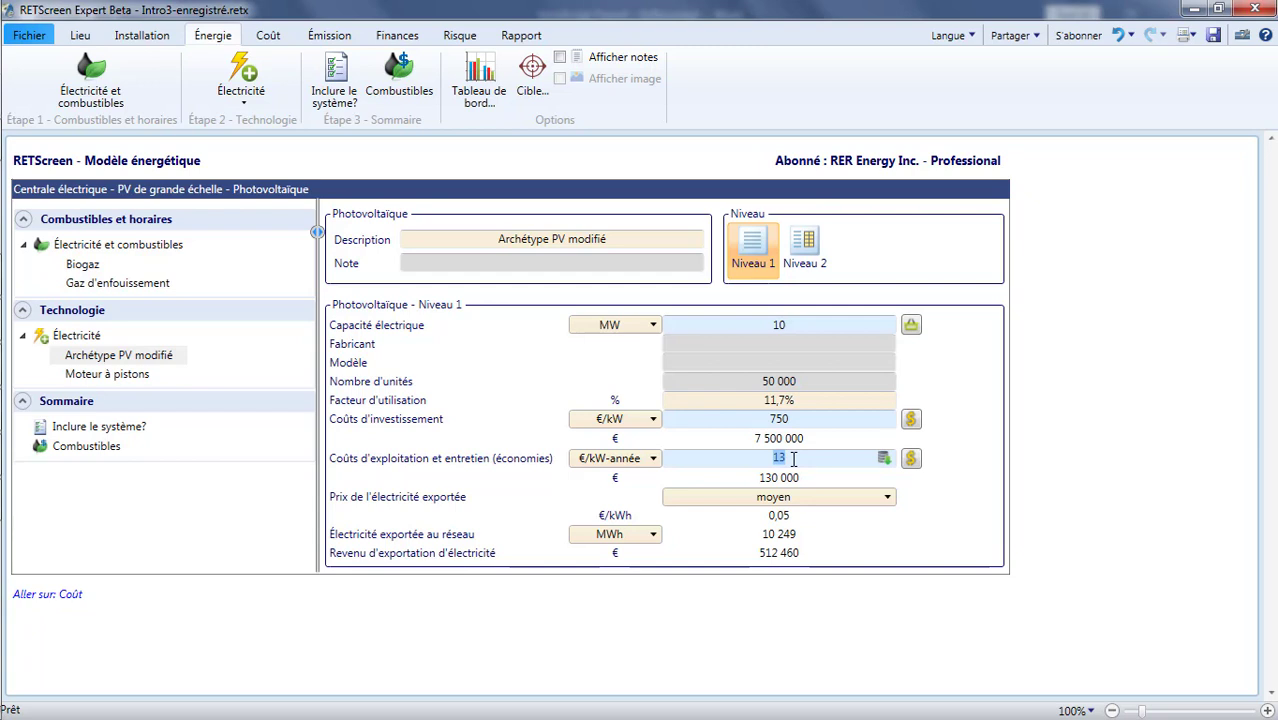
text(8)
click(878, 473)
Set the Niveau 2 investment cost to 750 €/kW, operation and maintenance to 8 €/kW-année, and exported electricity price to moyen.
click(810, 268)
scroll(772, 455, down, 3)
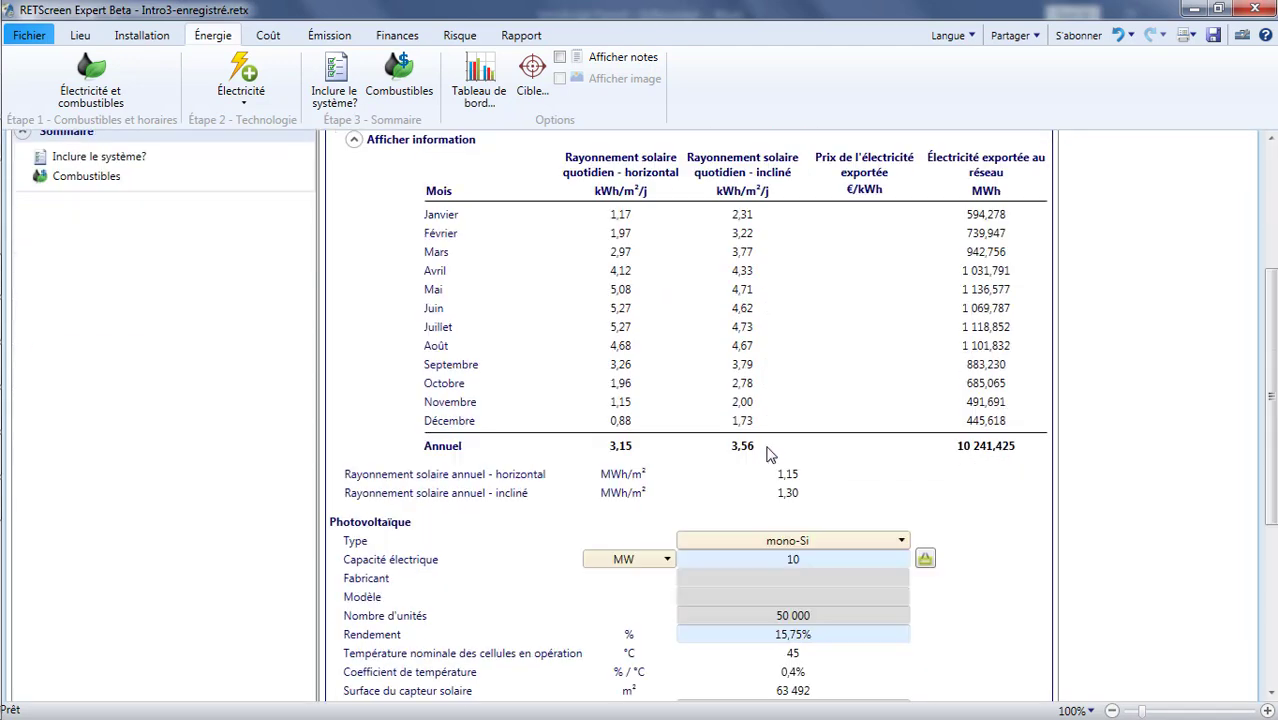
scroll(770, 455, down, 4)
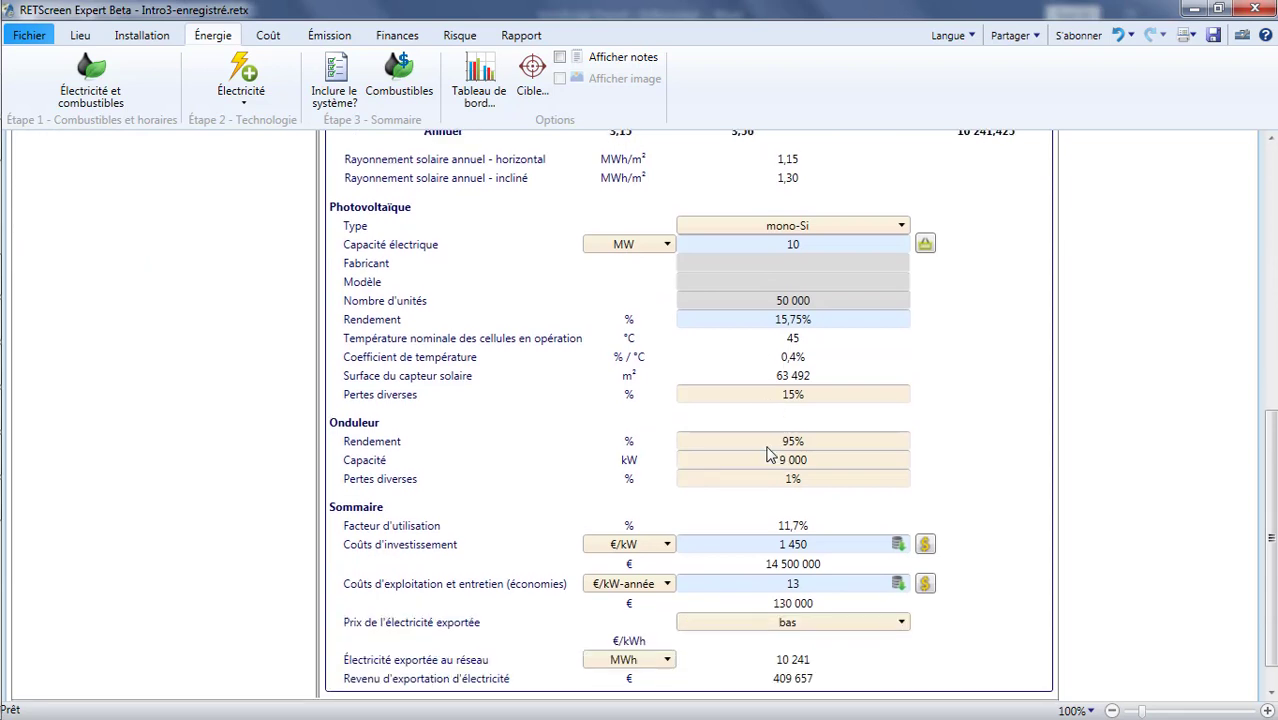
scroll(770, 455, down, 1)
scroll(770, 455, up, 2)
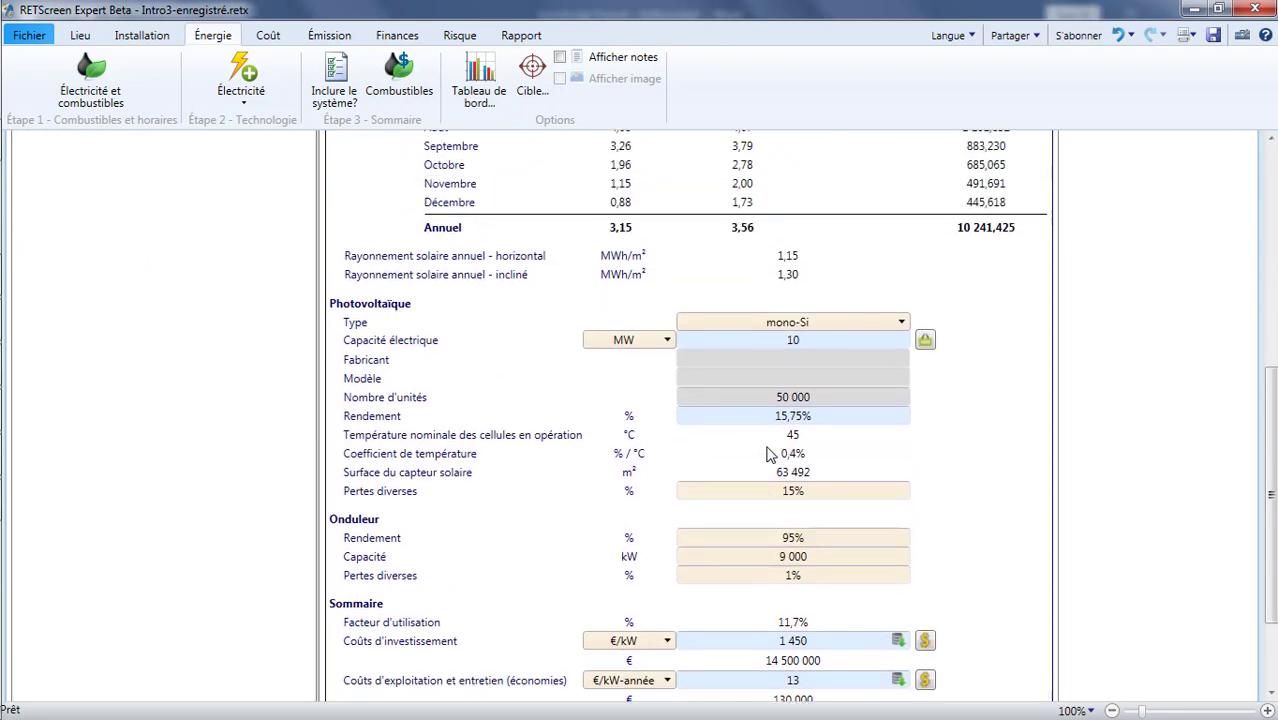
scroll(770, 455, down, 2)
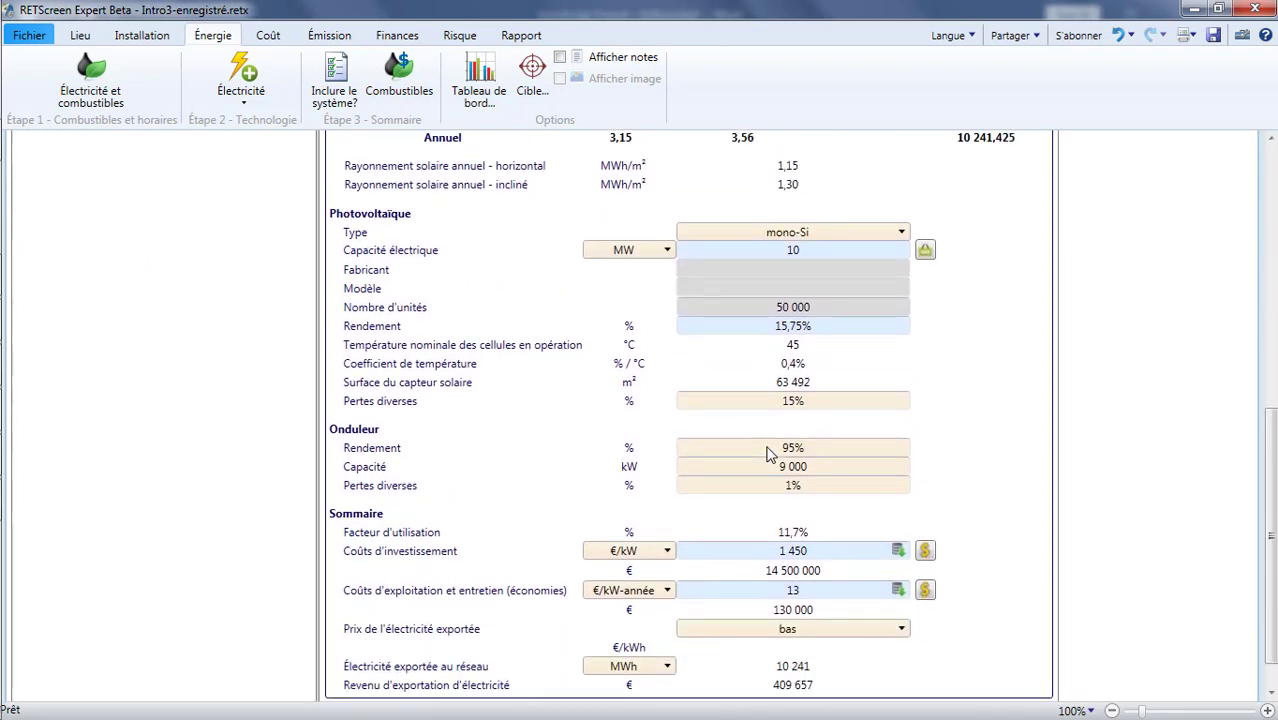
click(792, 552)
text(750)
click(797, 592)
text(8)
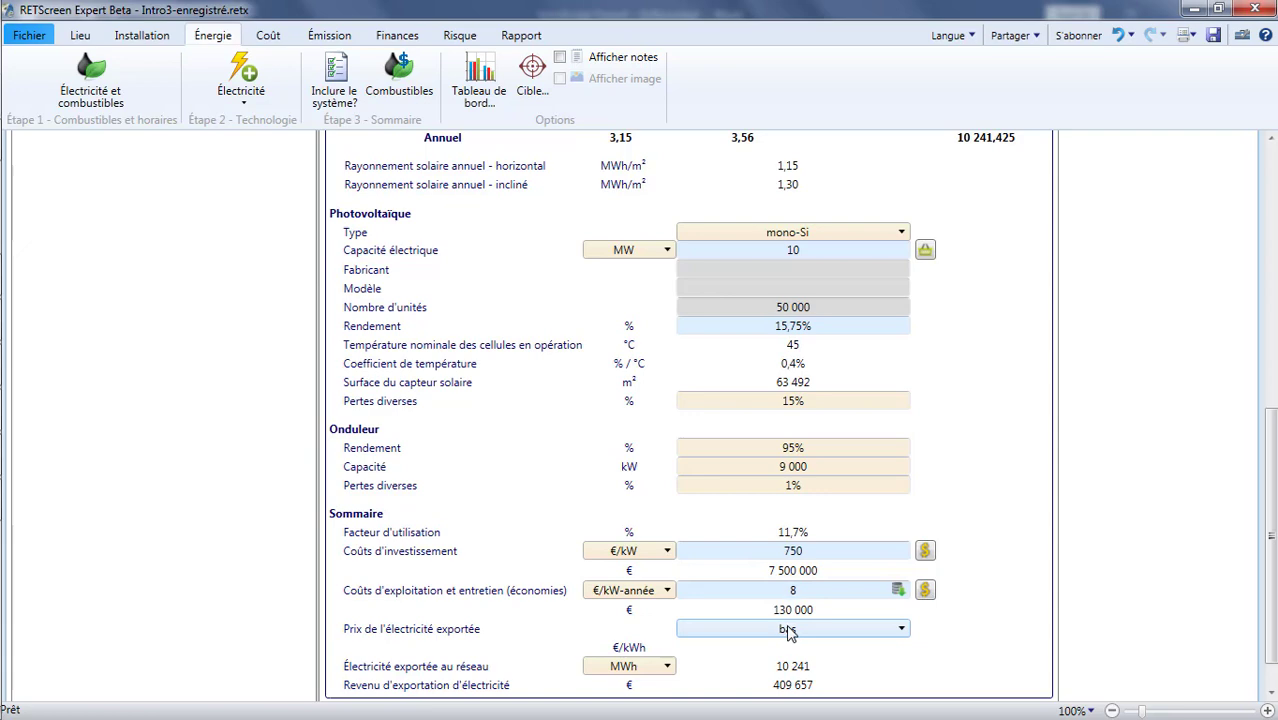
click(788, 632)
click(785, 652)
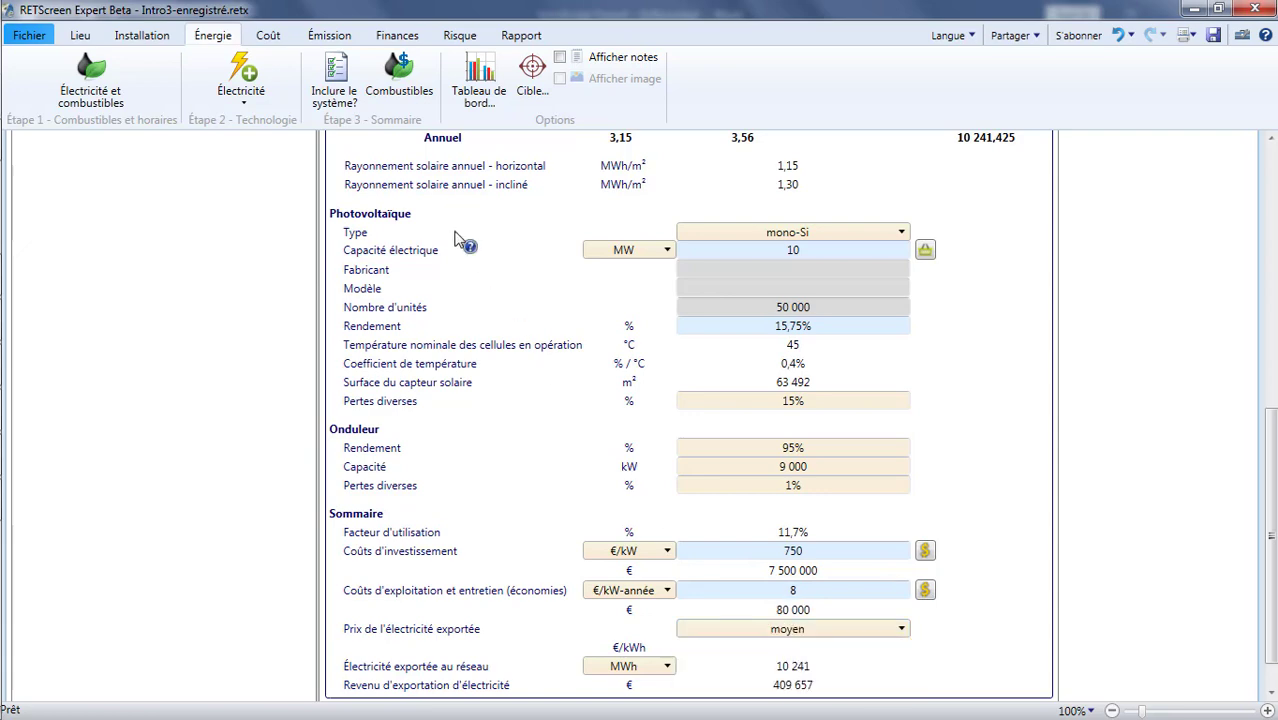
Return the Archétype PV modifié system to its Niveau 1 inputs after comparing them with Niveau 2.
scroll(530, 210, up, 8)
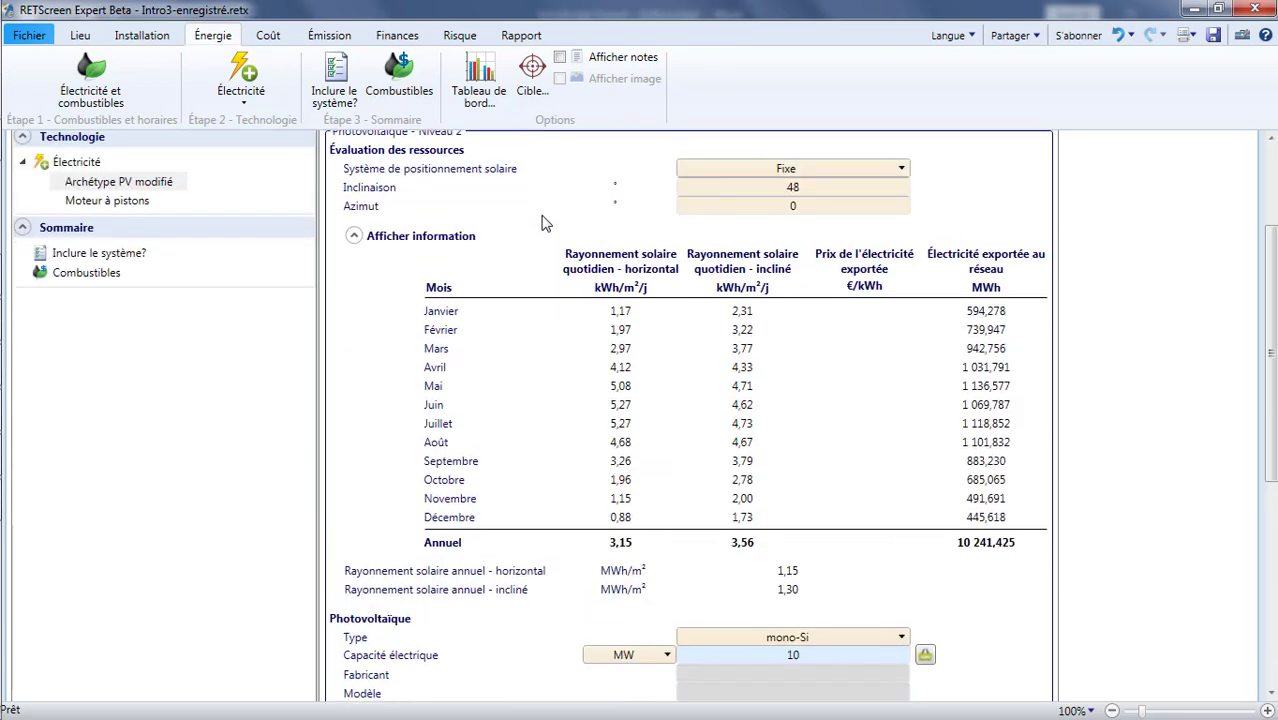
scroll(543, 222, up, 3)
click(760, 262)
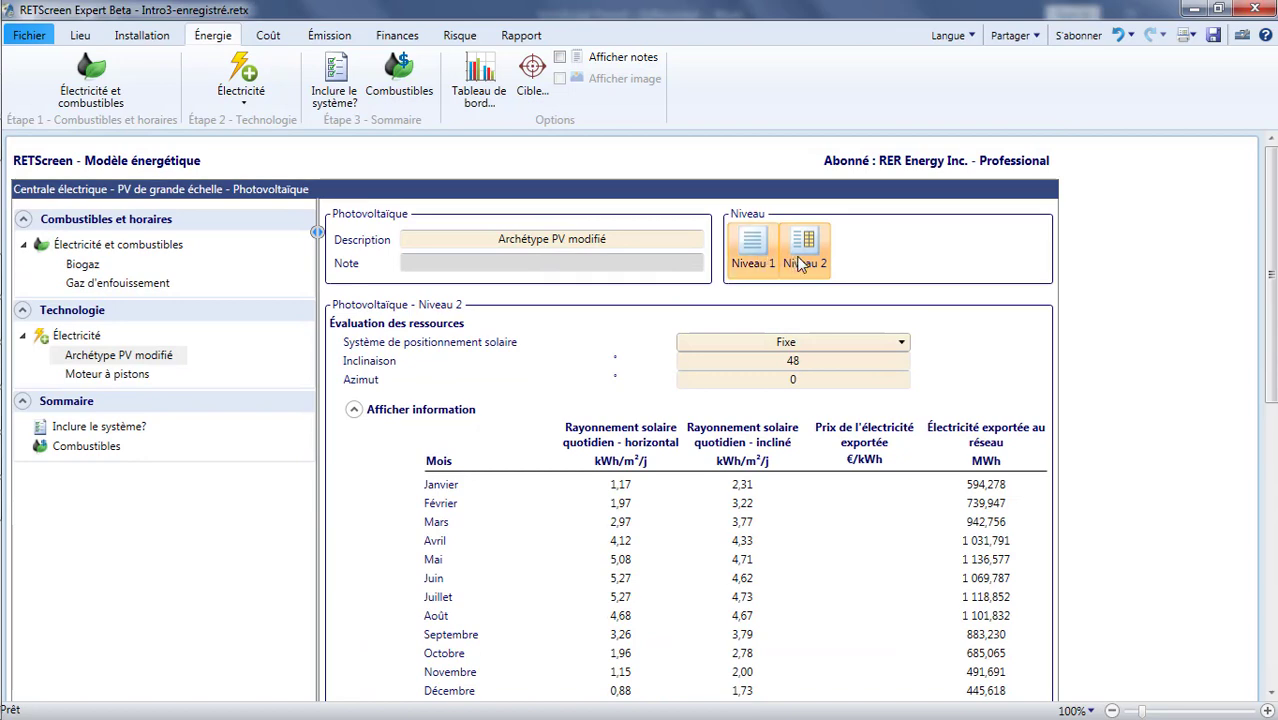
click(800, 262)
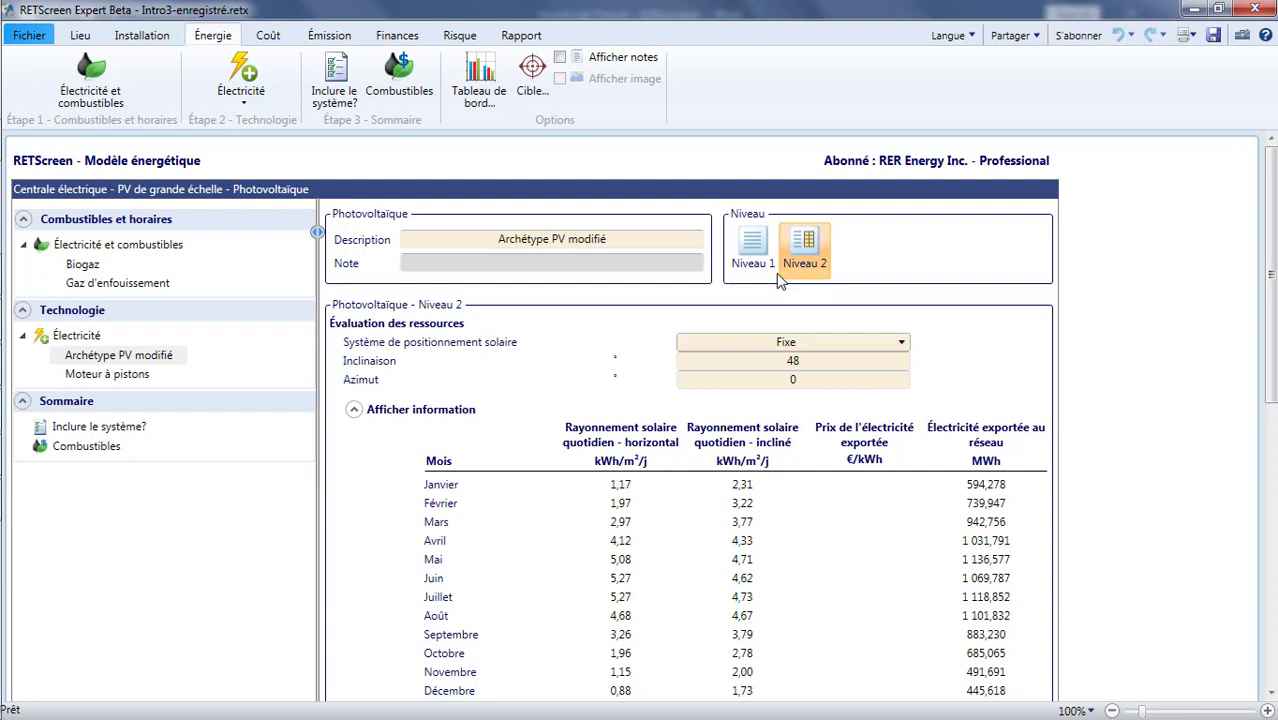
click(750, 262)
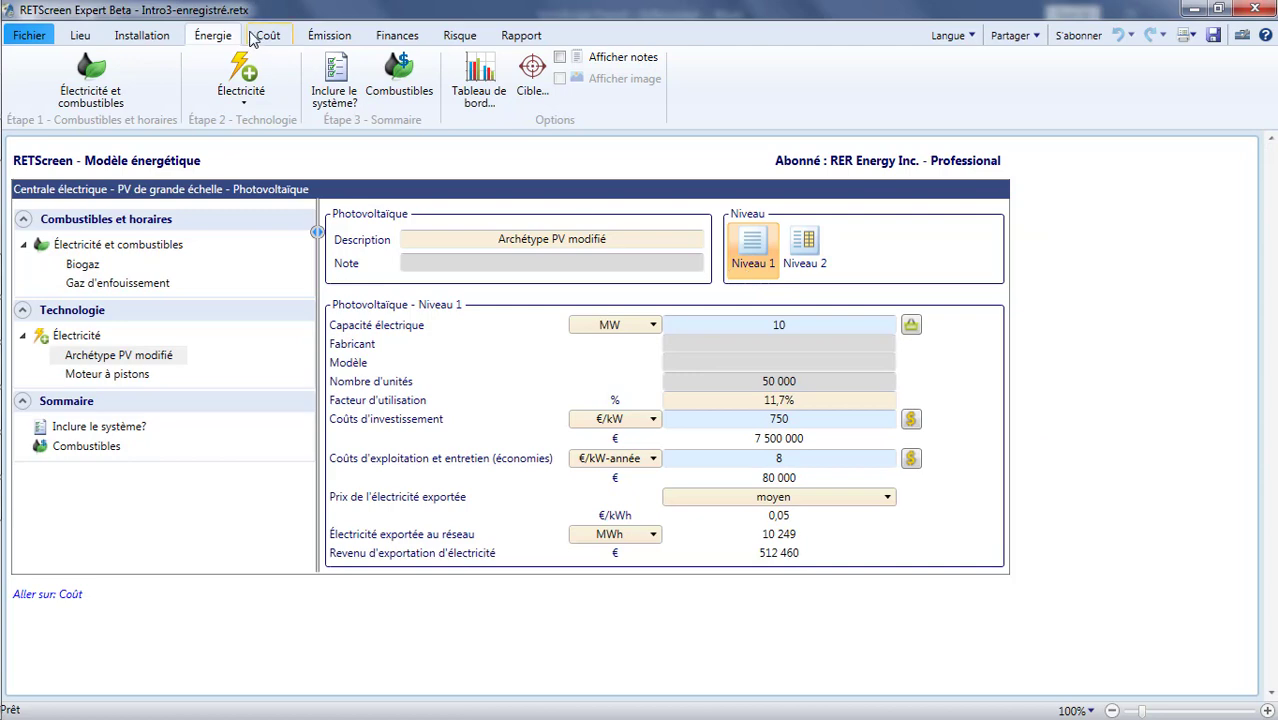
Review the cost analysis page and switch the emissions analysis to Niveau 2 before returning to the energy model.
click(280, 42)
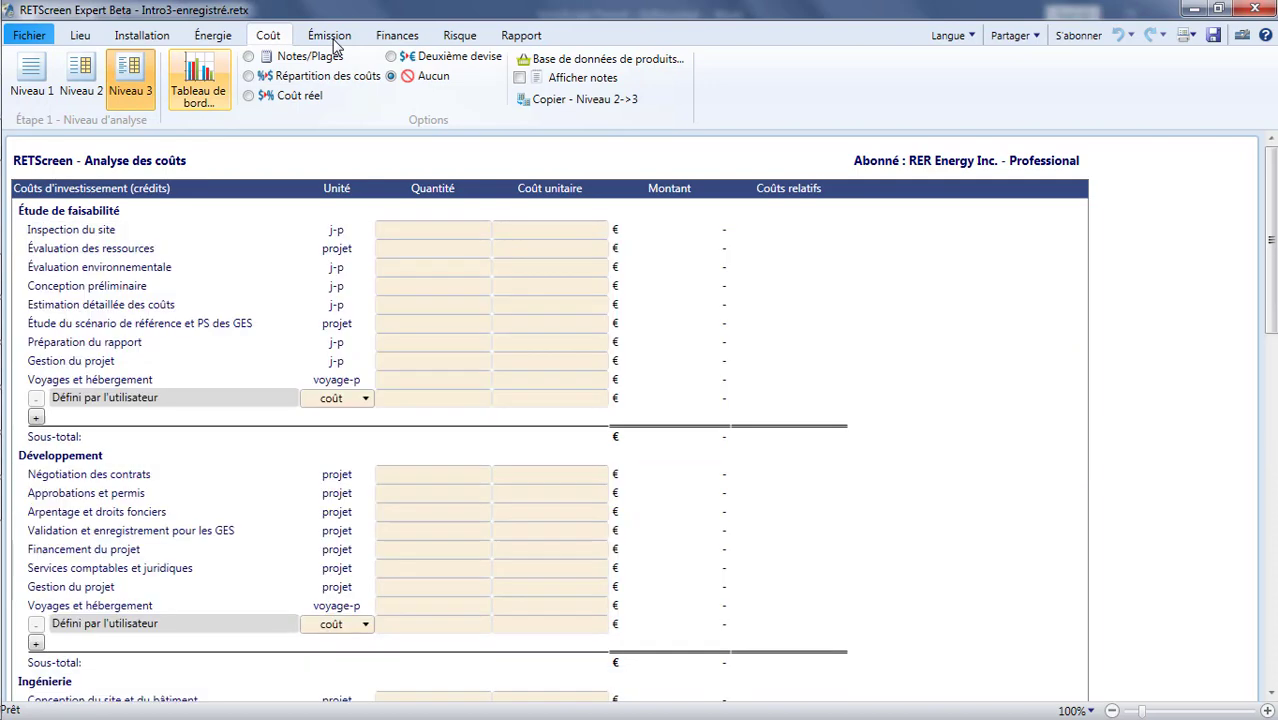
click(336, 43)
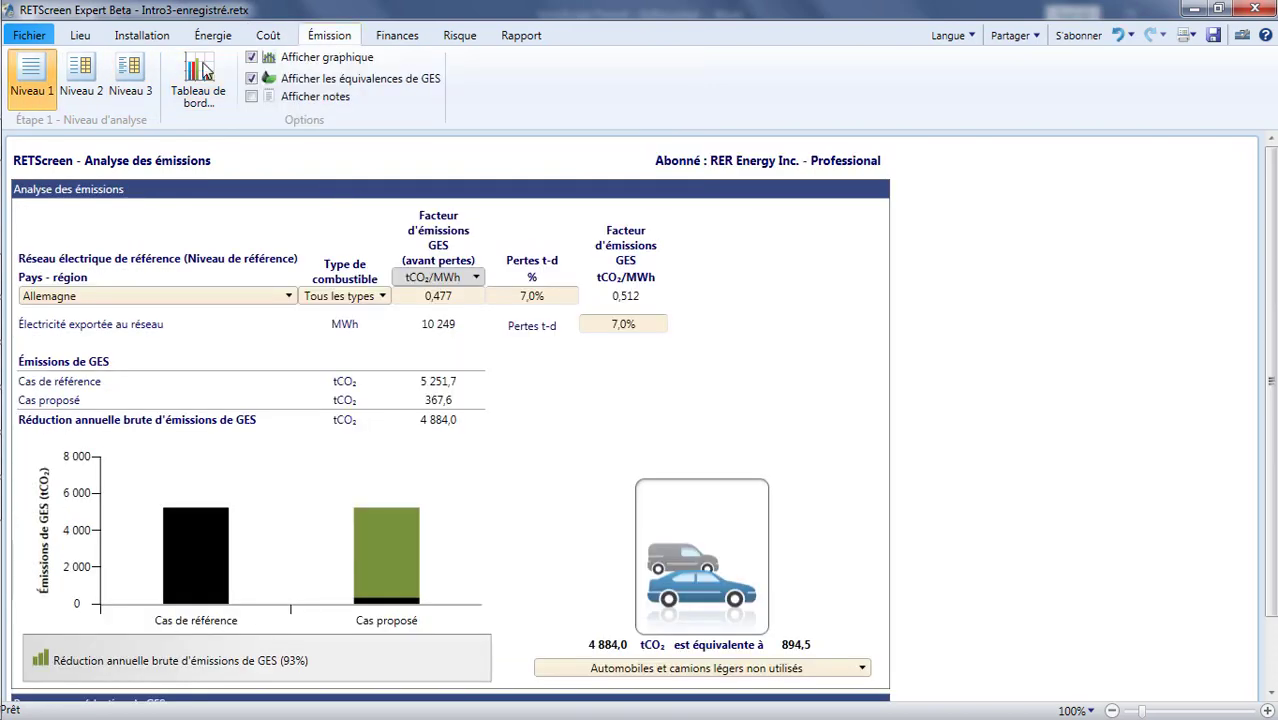
click(88, 80)
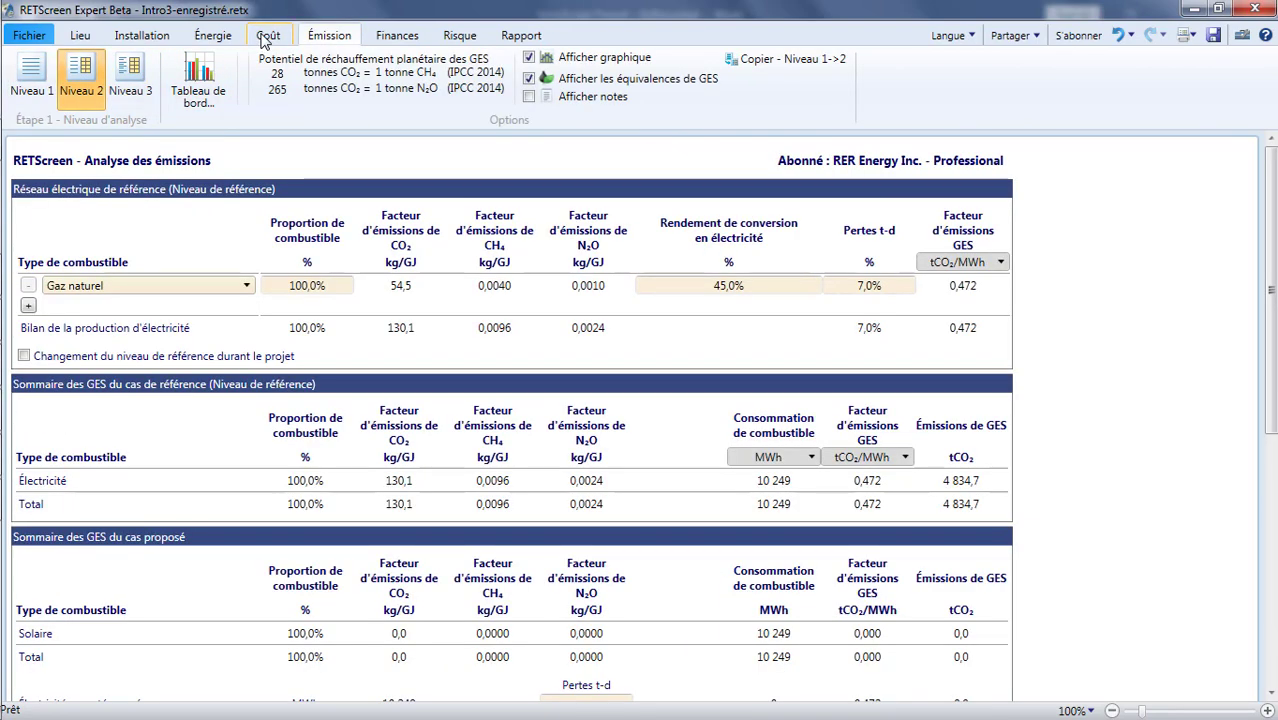
click(229, 40)
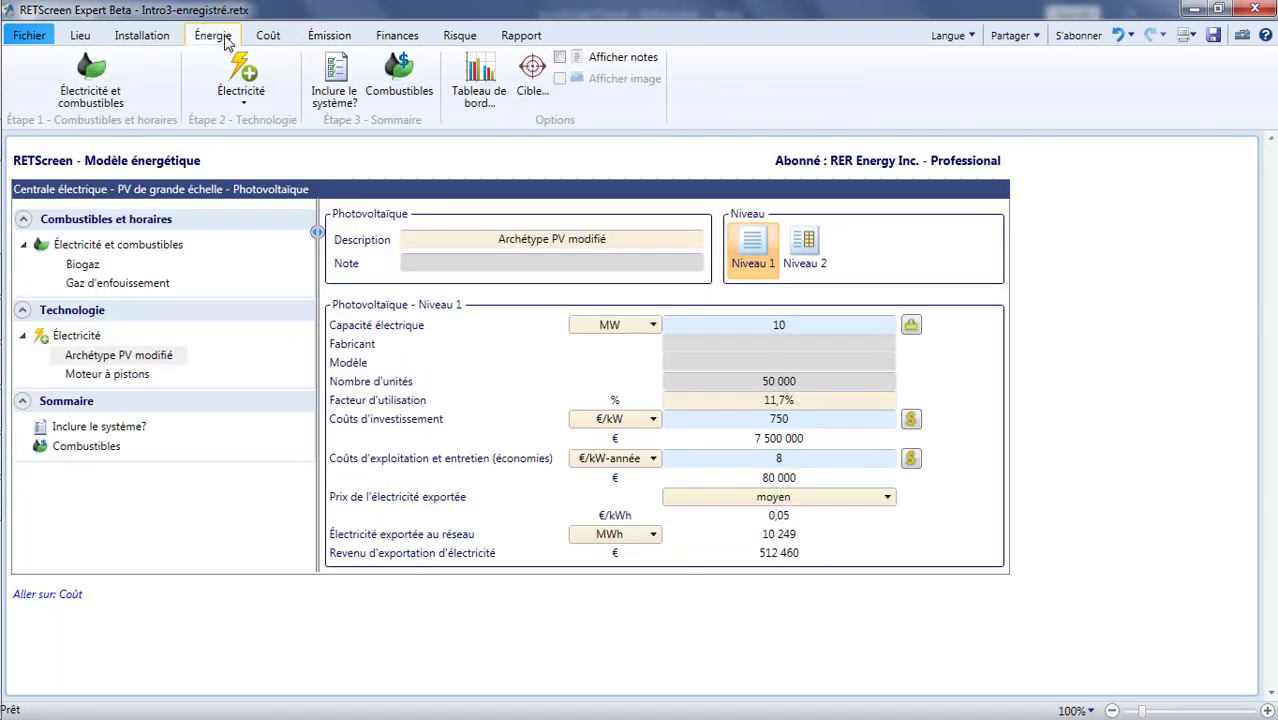
Compare the solar resource, module, inverter and summary inputs of Niveau 2 with the simplified Niveau 1 inputs.
click(802, 255)
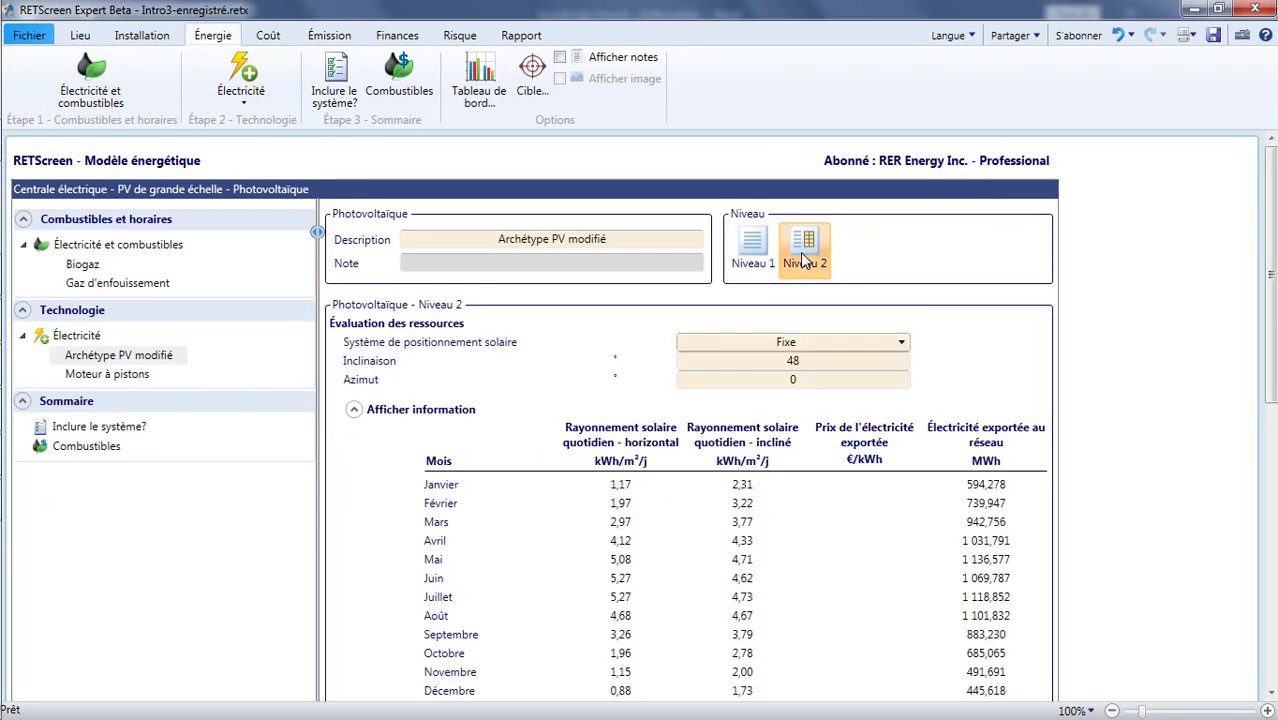
click(757, 268)
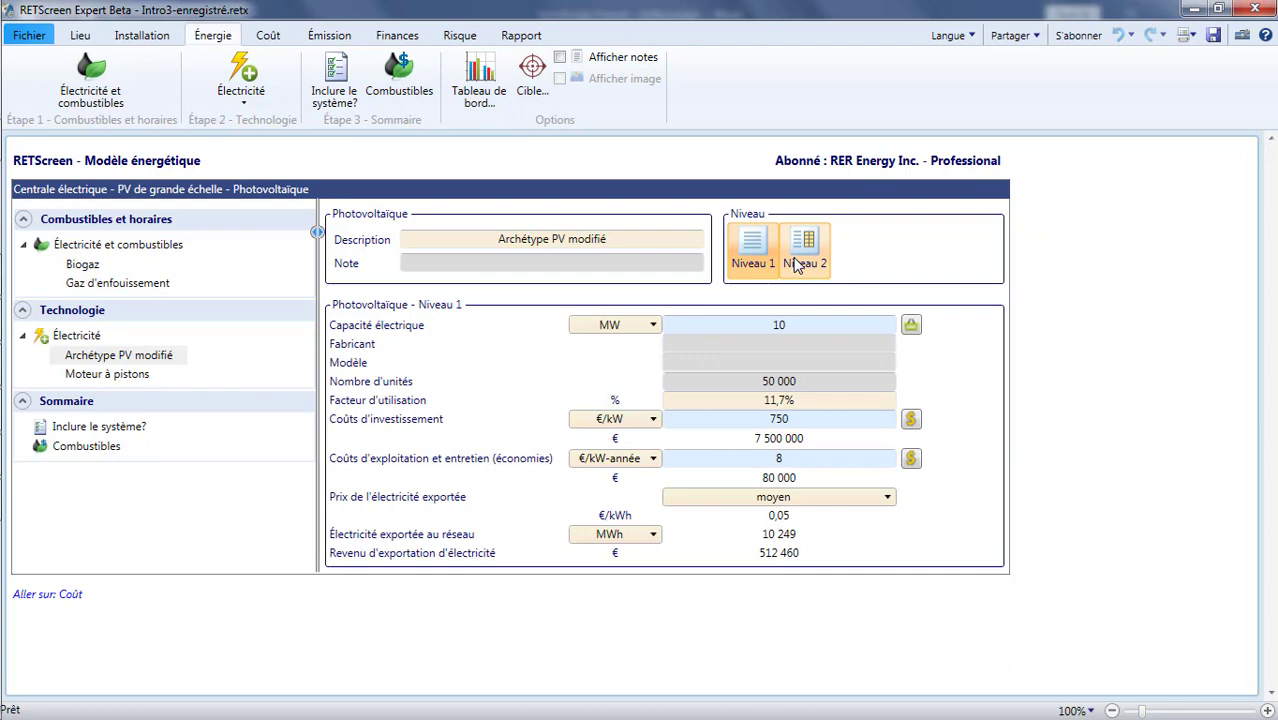
click(797, 265)
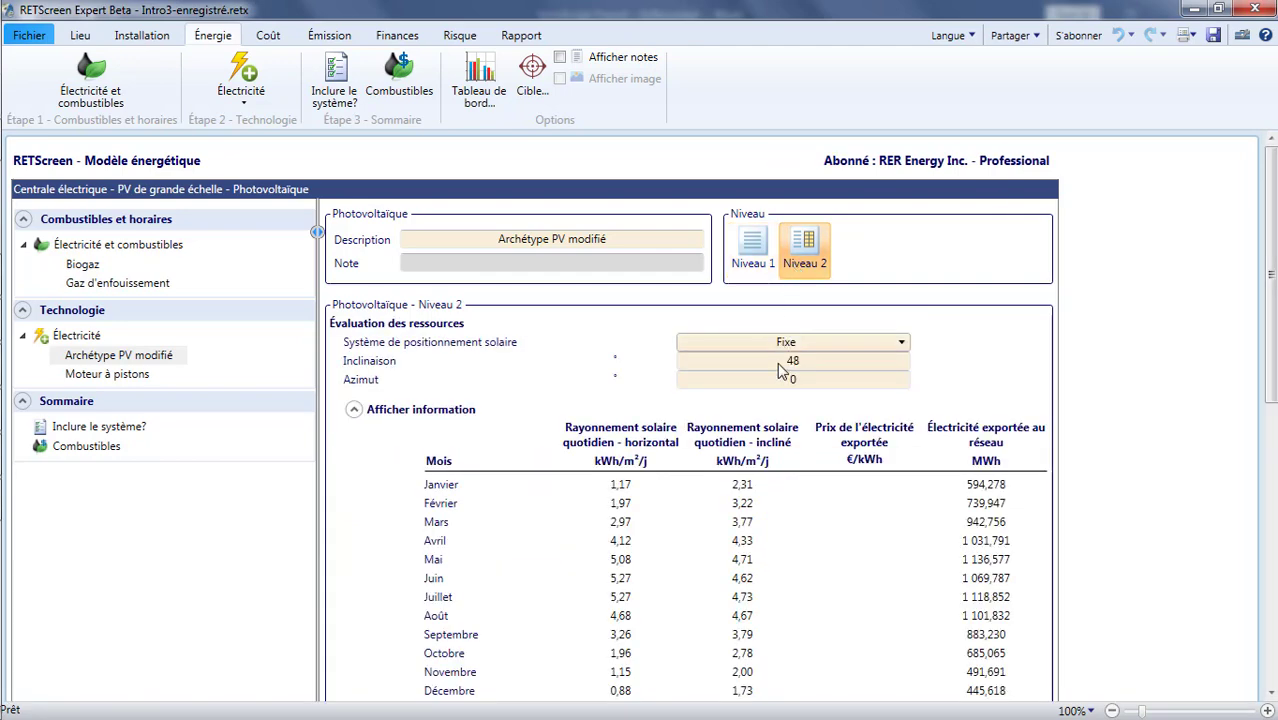
scroll(777, 365, down, 10)
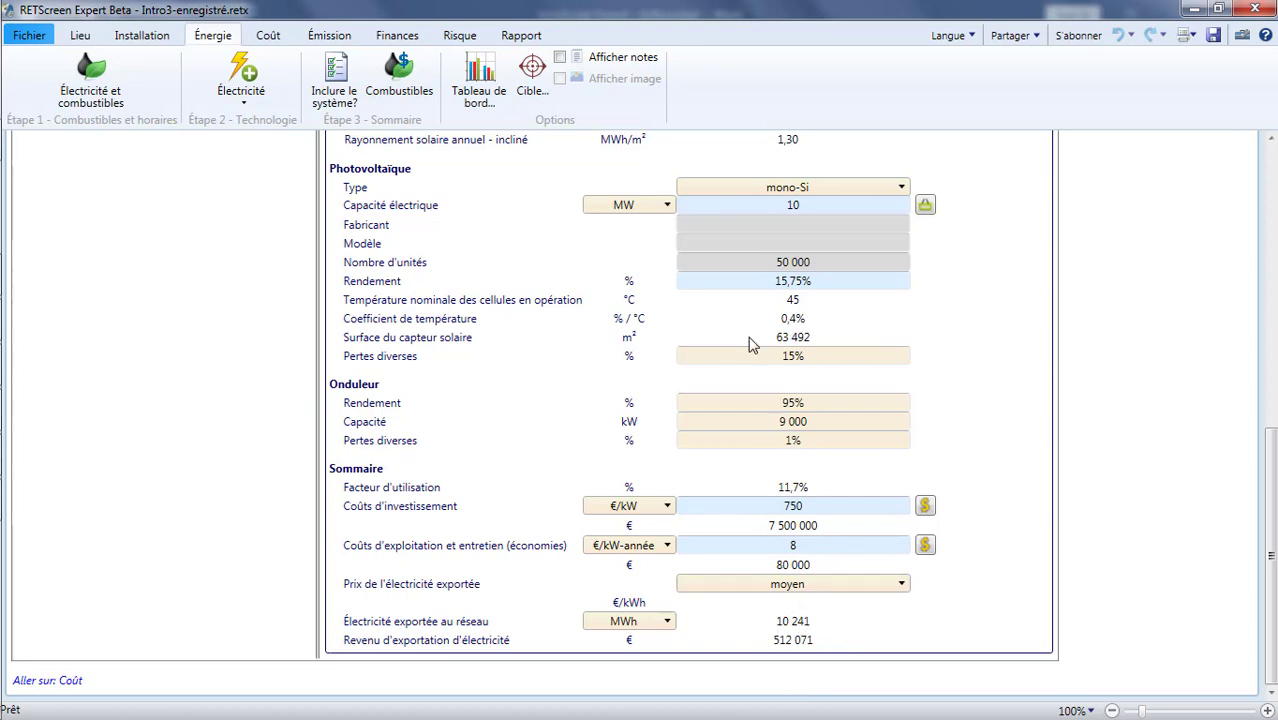
scroll(750, 345, up, 10)
scroll(750, 340, up, 5)
click(752, 250)
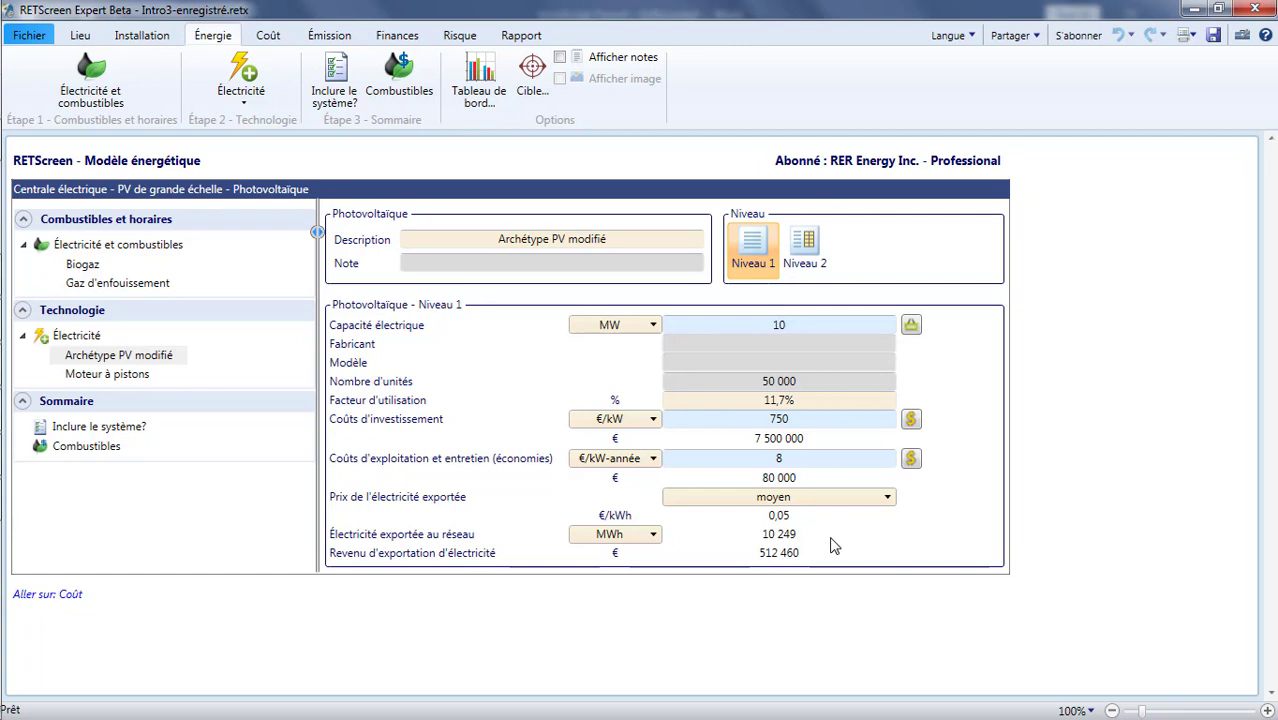
click(818, 258)
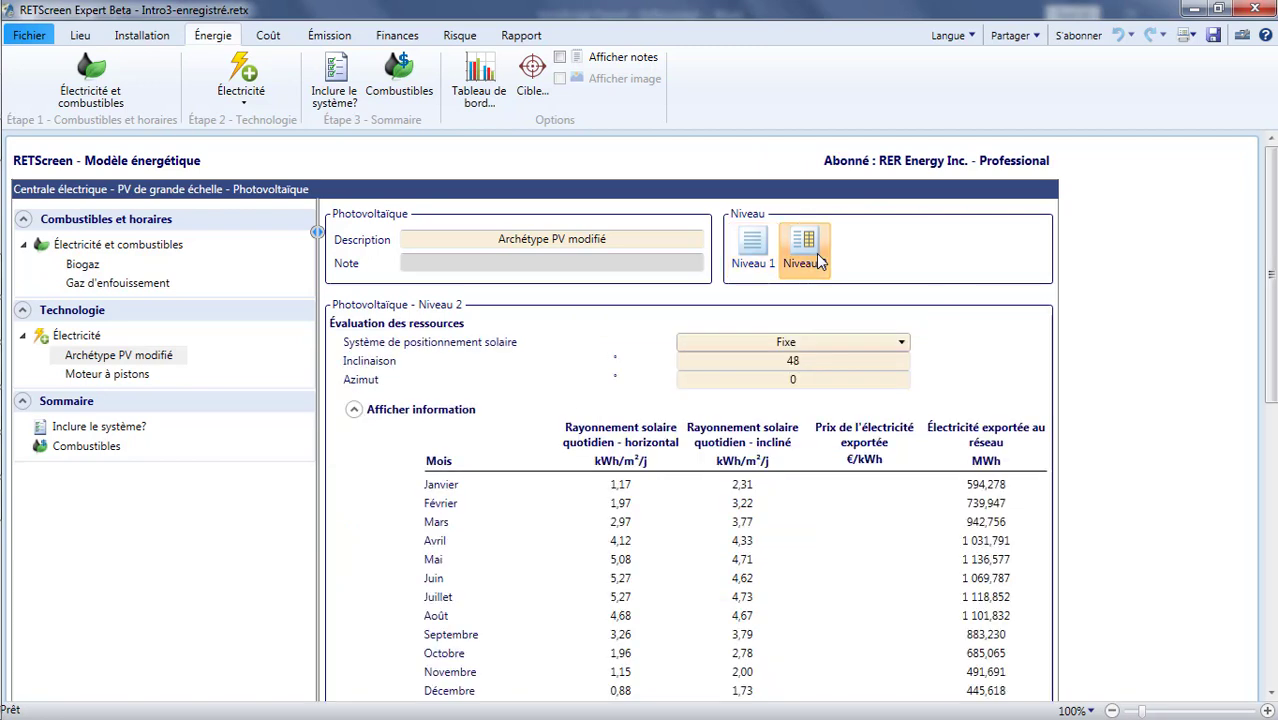
click(755, 264)
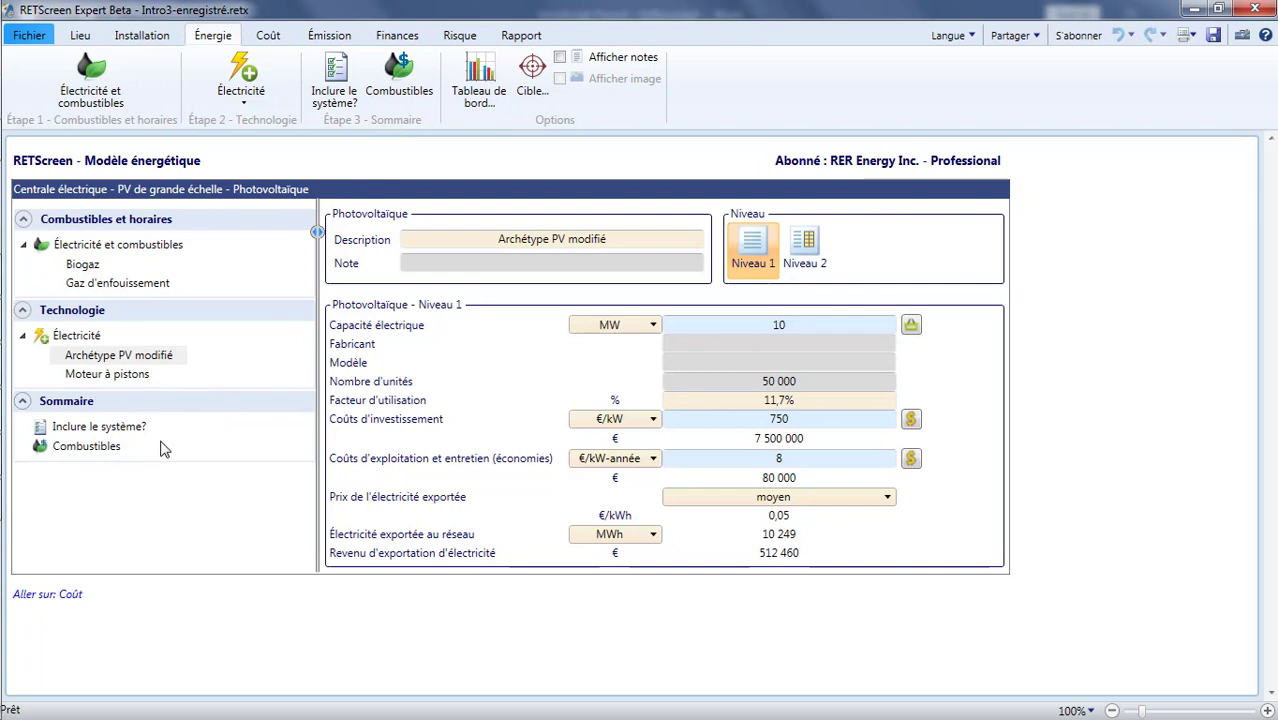
In the system summary, exclude all electricity systems, and include Archétype PV modifié and Moteur à pistons again.
click(112, 428)
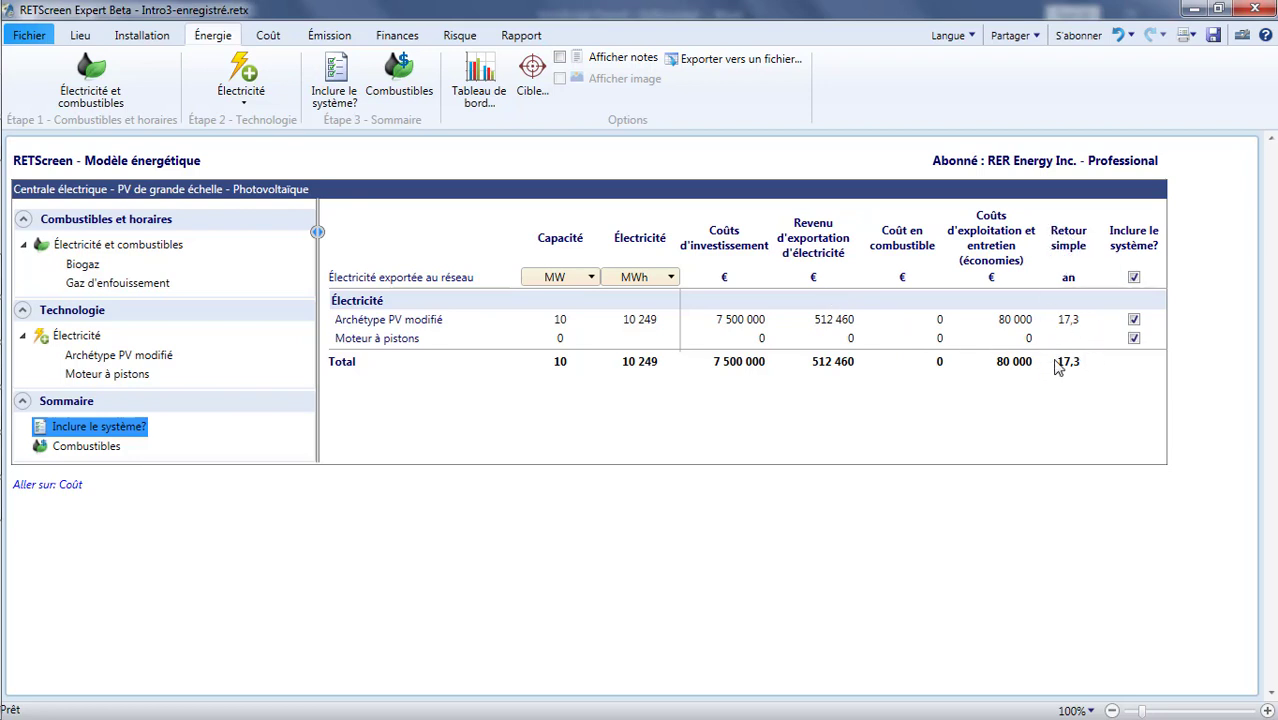
click(1134, 279)
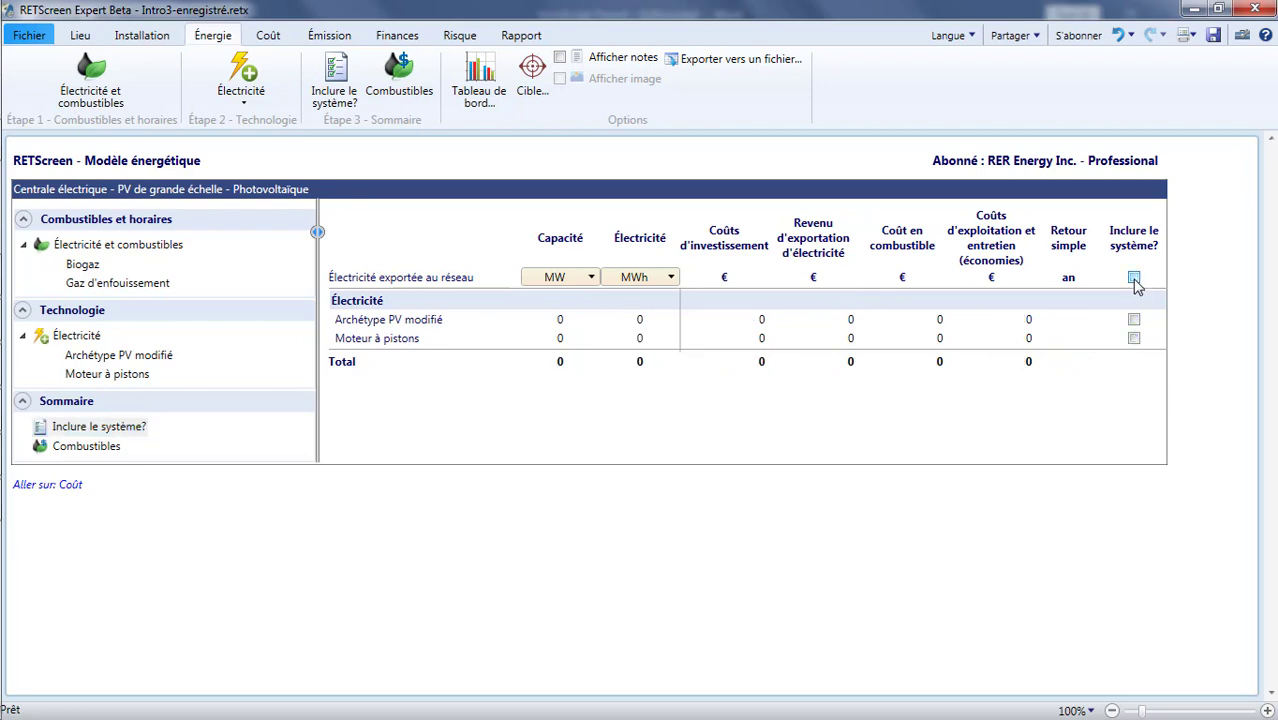
click(1134, 320)
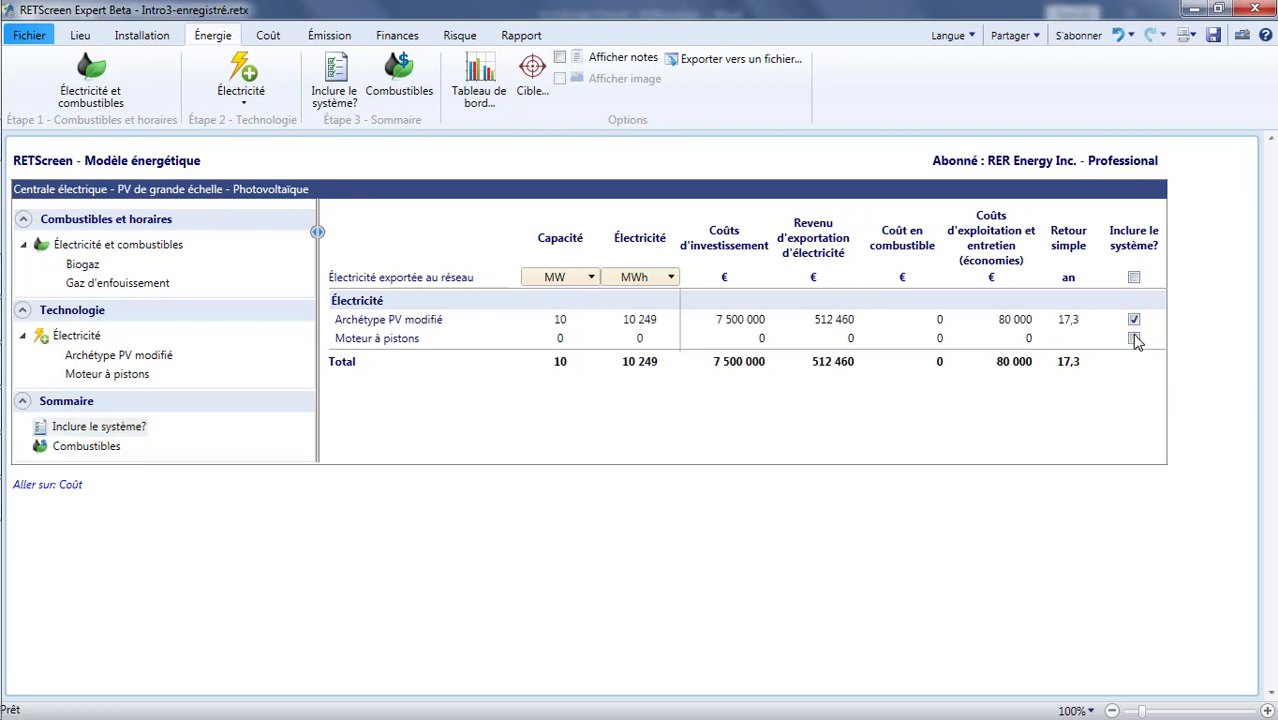
click(1134, 339)
Duplicate the Archétype PV modifié technology and return to the system inclusion summary.
right_click(158, 362)
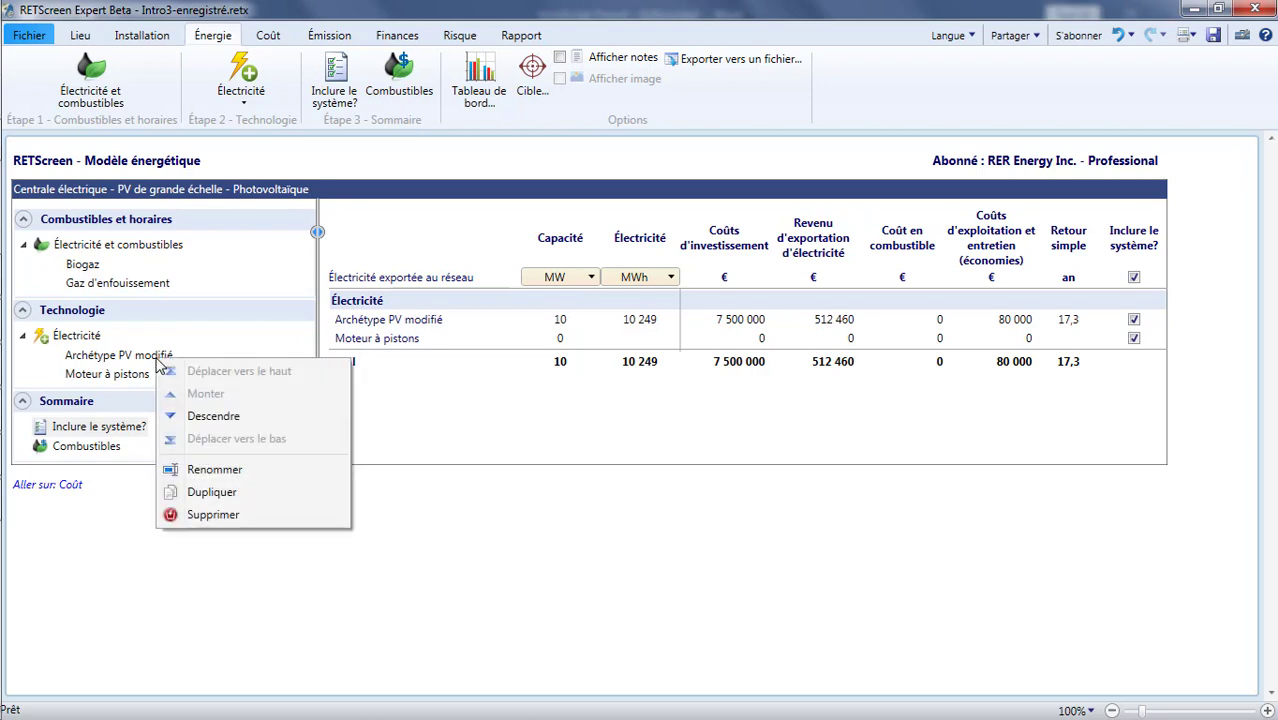
click(216, 493)
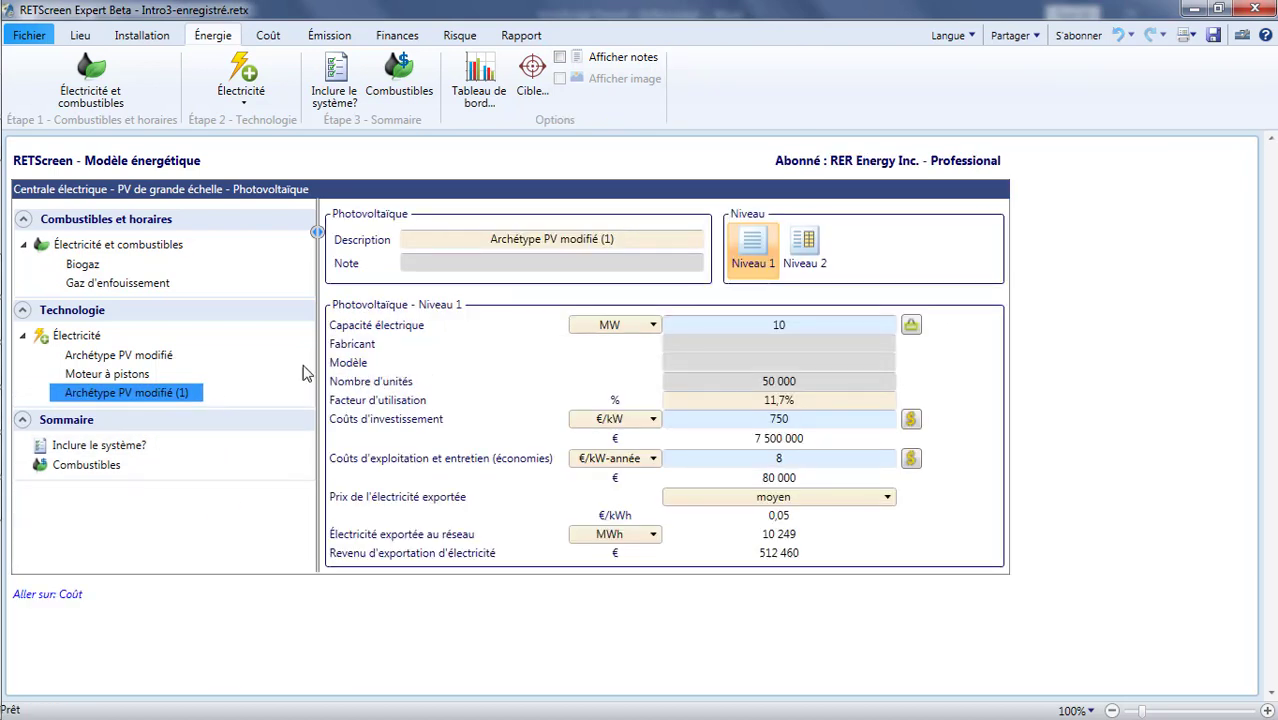
click(128, 447)
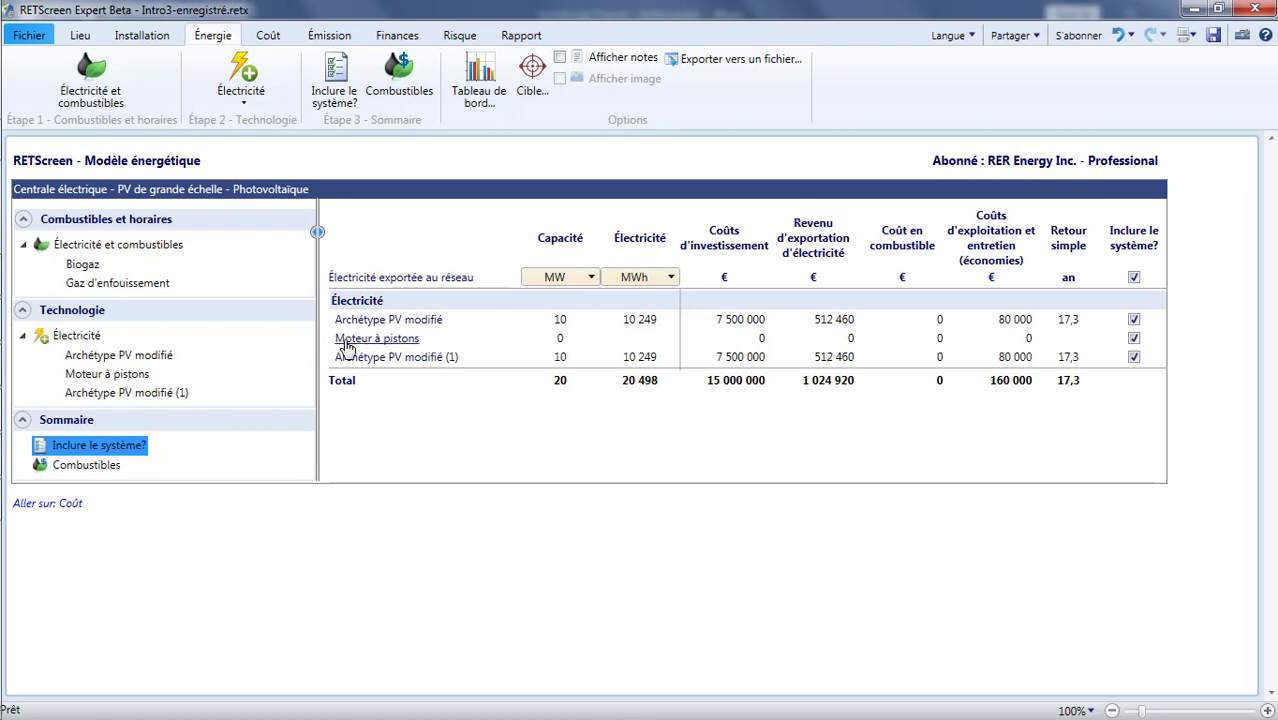
Set the Moteur à pistons fuel method to Plusieurs combustibles - pourcentage, with 50% natural gas and Biogaz - m³ as second fuel.
click(347, 345)
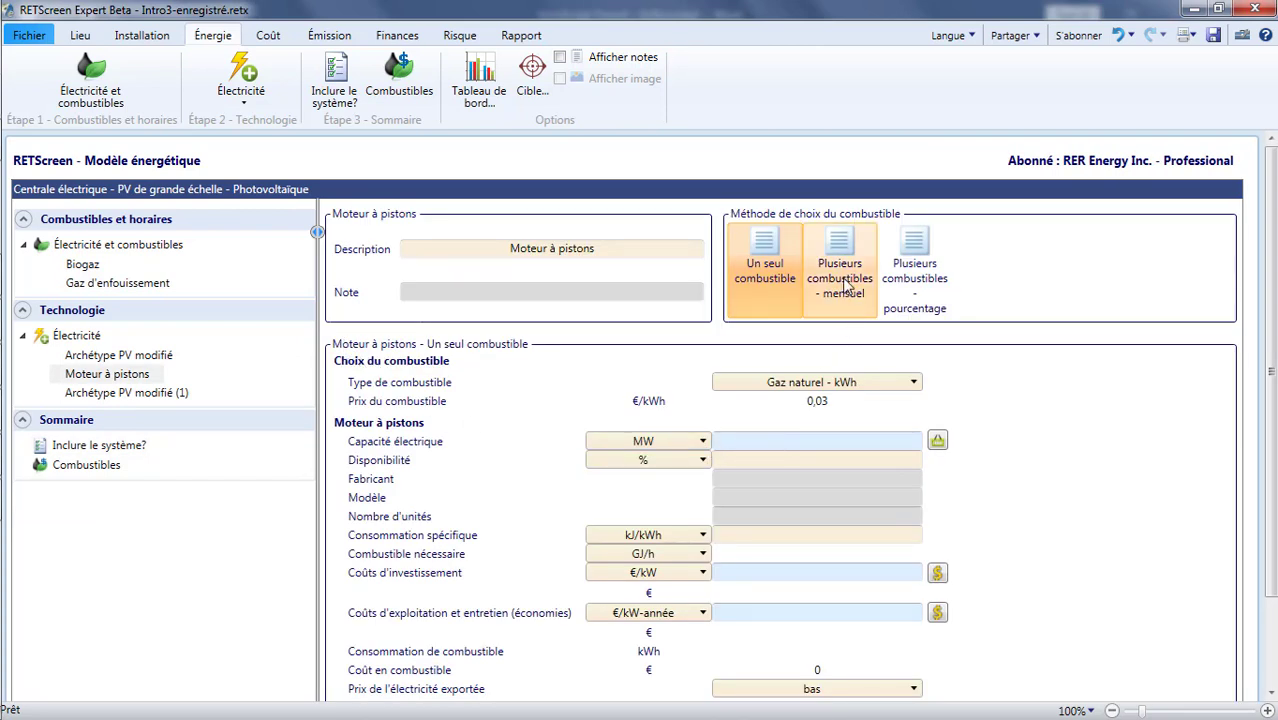
click(908, 282)
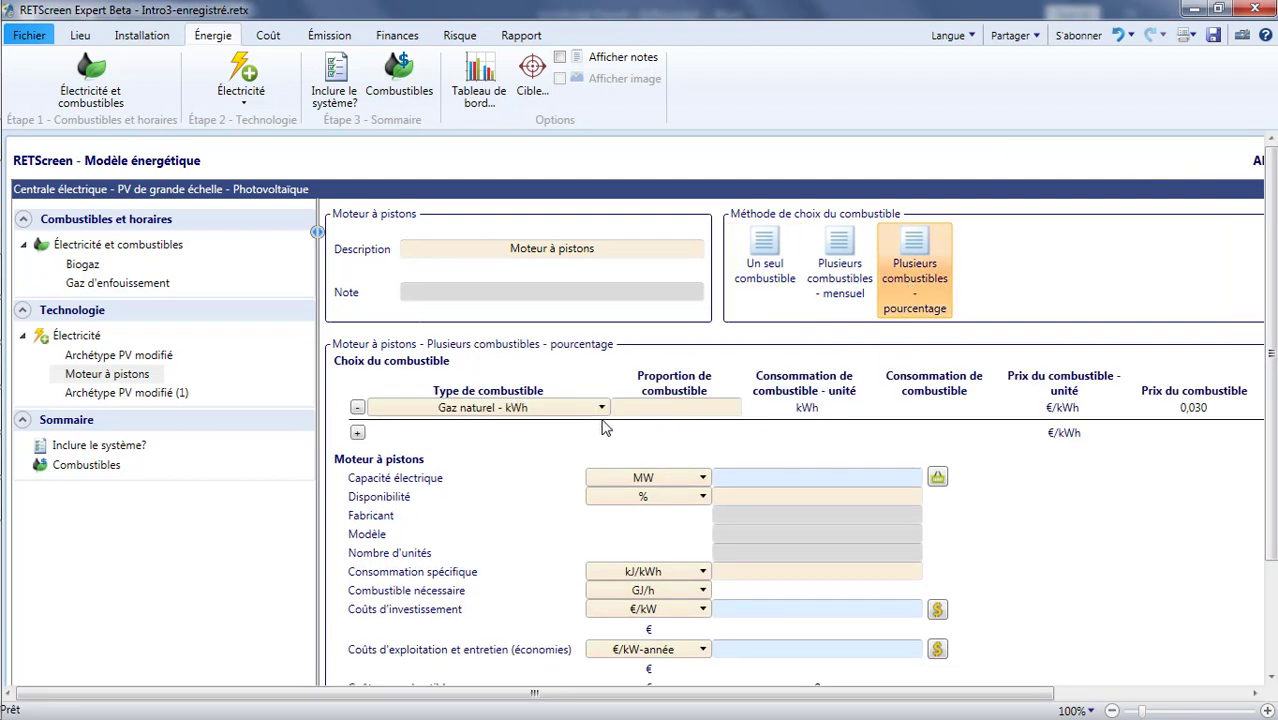
click(357, 432)
click(499, 432)
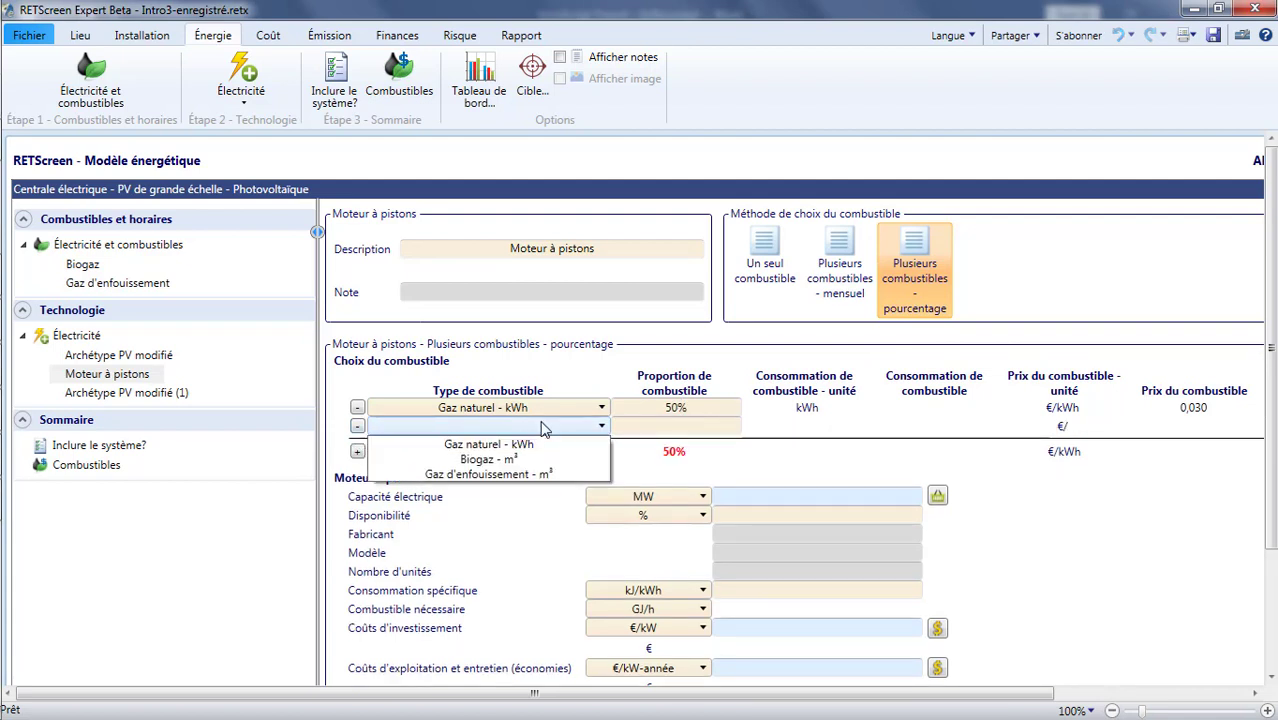
click(485, 459)
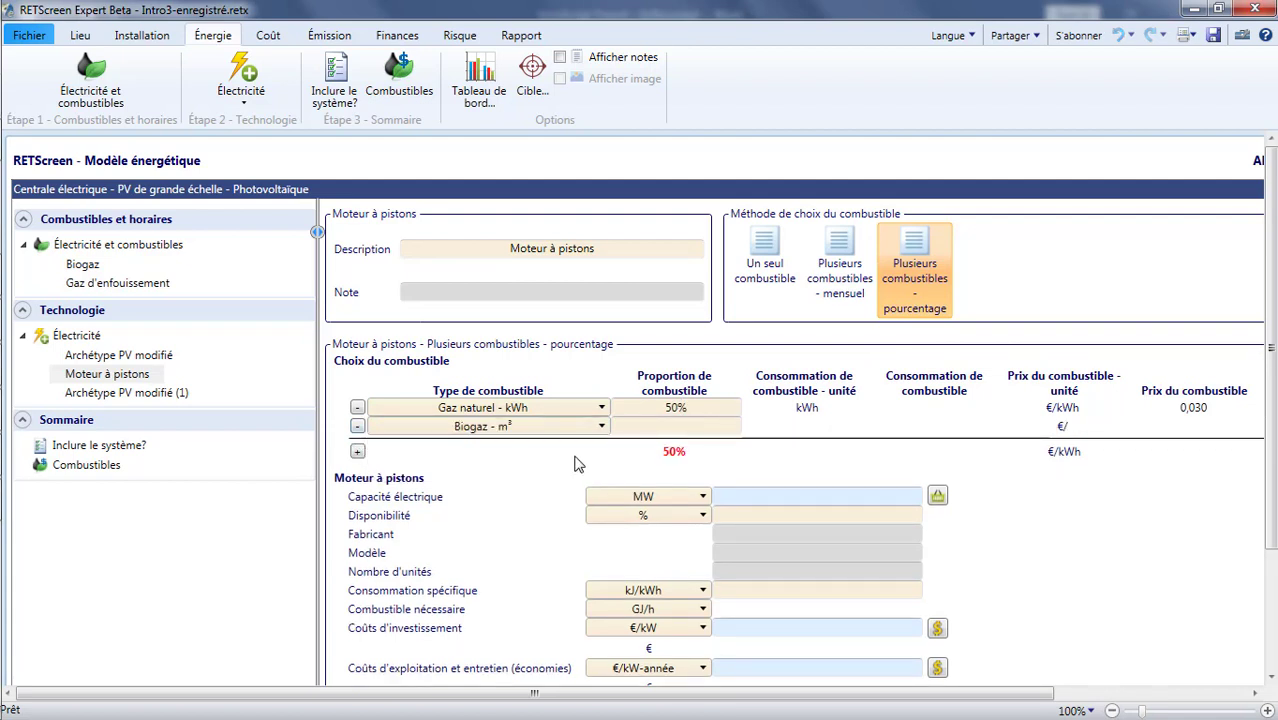
Complete the fuel mix with 10% biogas and 40% Gaz d'enfouissement - m³, and set the engine's electrical capacity to 10 MW.
click(662, 430)
text(10)
click(357, 451)
click(475, 446)
click(483, 491)
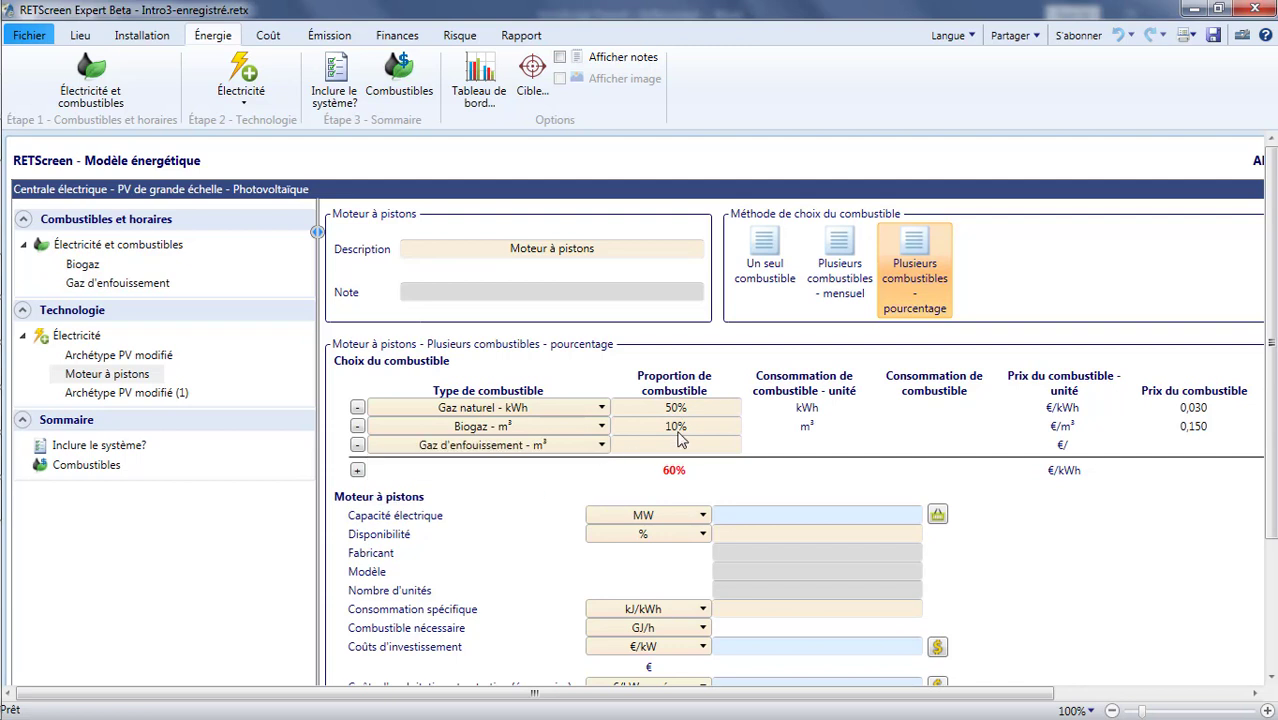
click(738, 471)
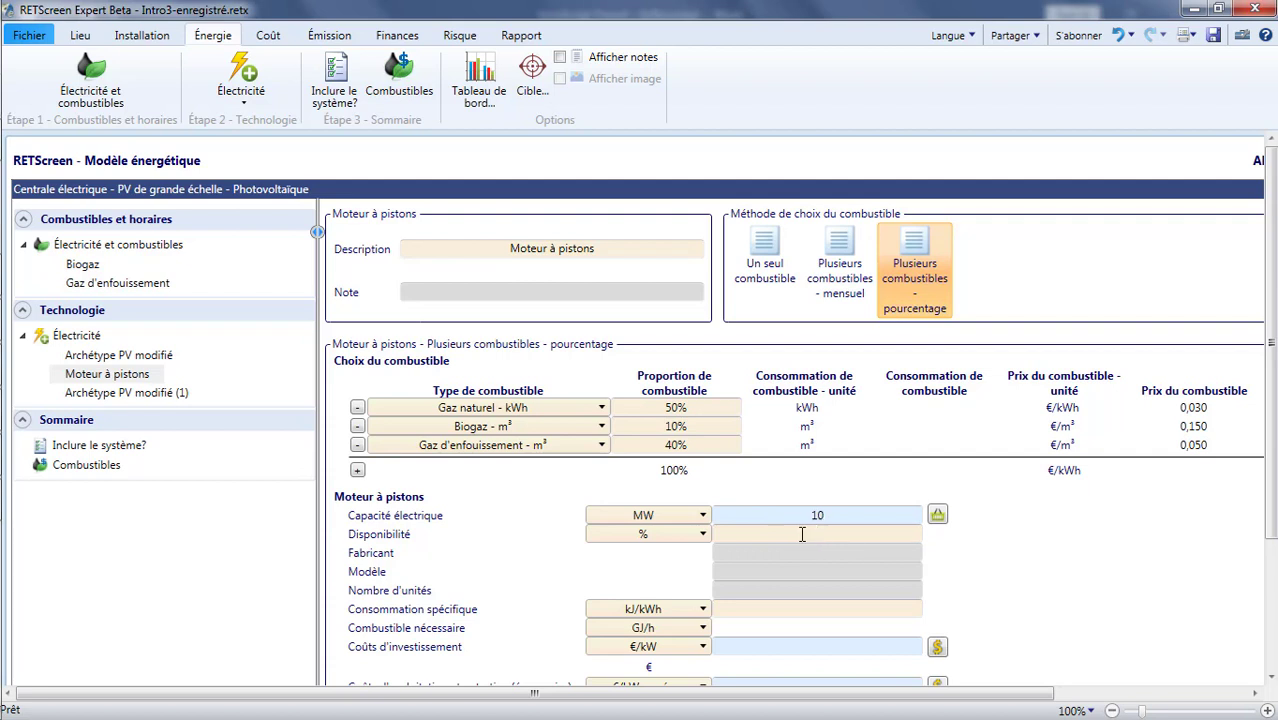
Set the piston engine's specific consumption to 8 000 kJ/kWh and its availability to 90%.
click(808, 609)
text(8000)
click(814, 539)
click(952, 563)
scroll(952, 563, down, 1)
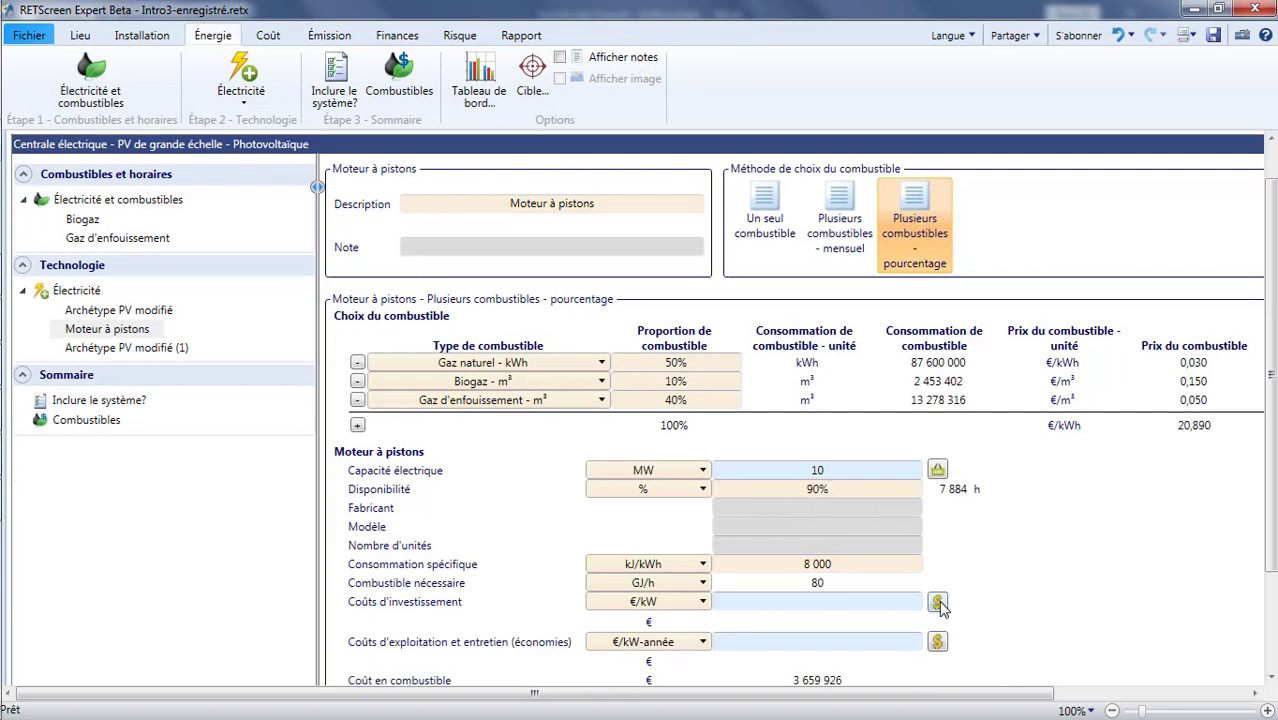
Take the engine's investment cost (1 974 €/kW) and operating cost (92,76 €/kW-année) from the cost database's 10 000 kW Biogaz/Gaz d'enfouissement entries.
click(940, 602)
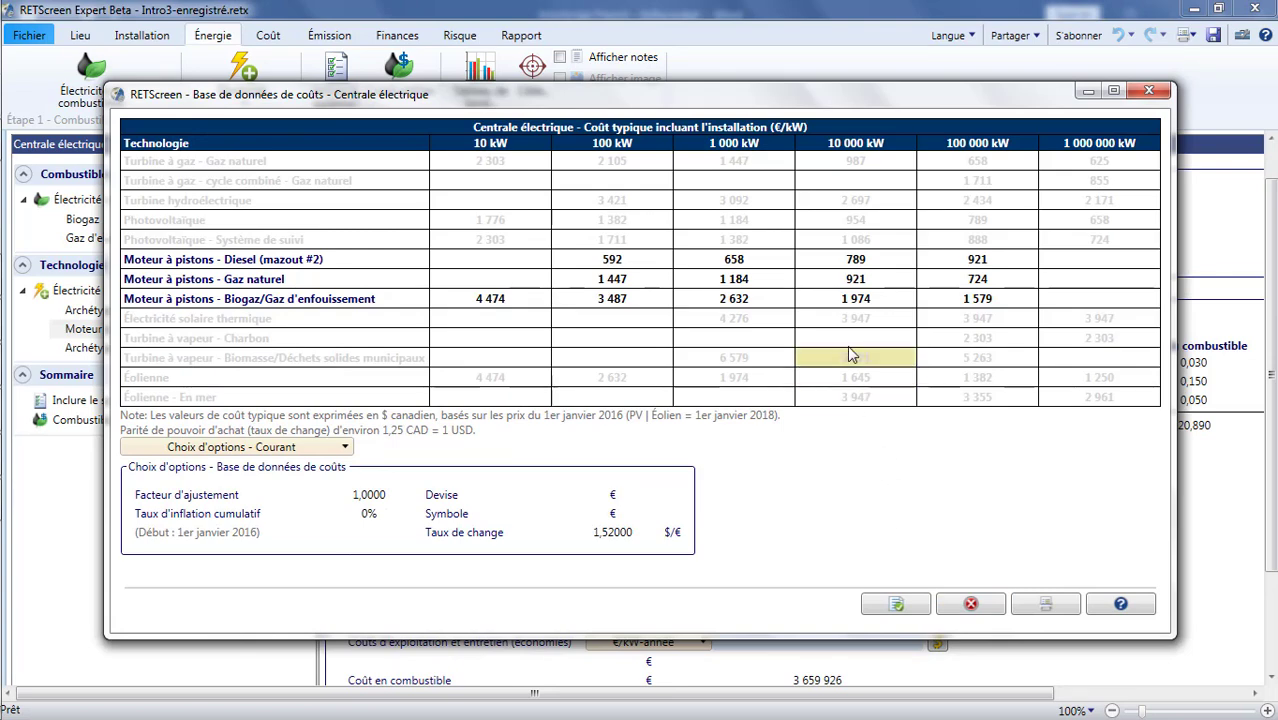
click(848, 302)
click(894, 604)
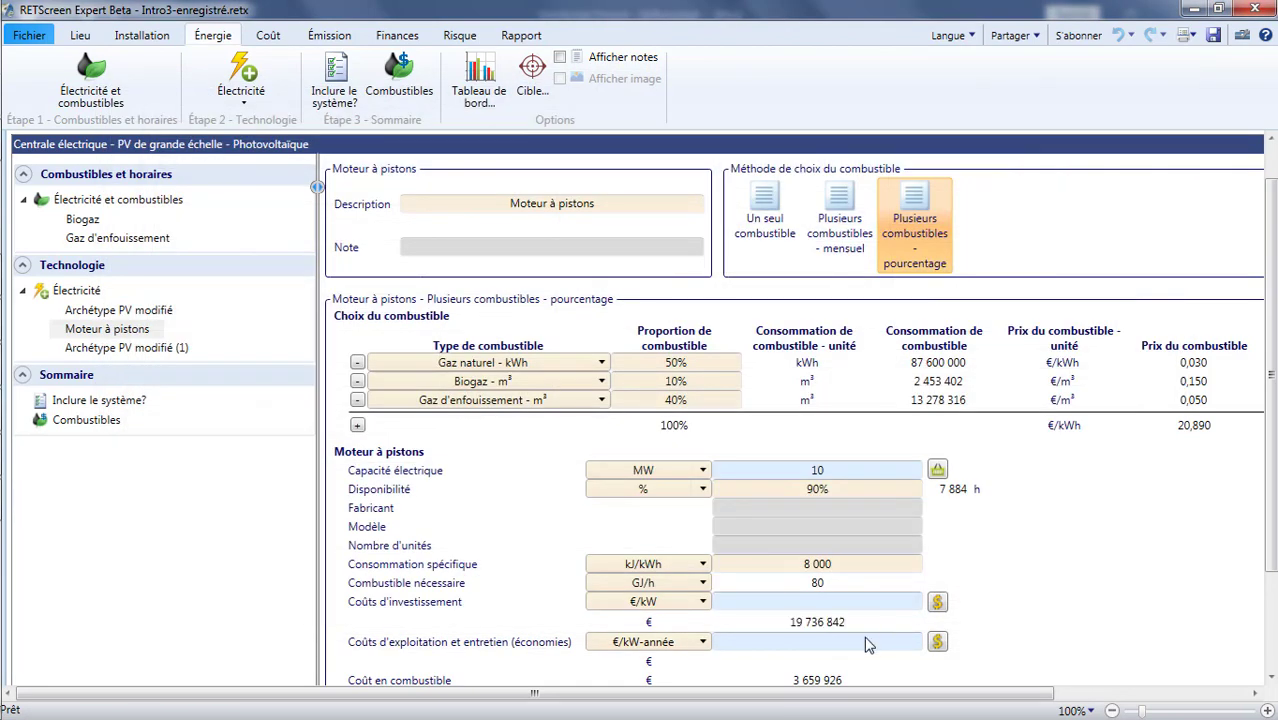
click(937, 643)
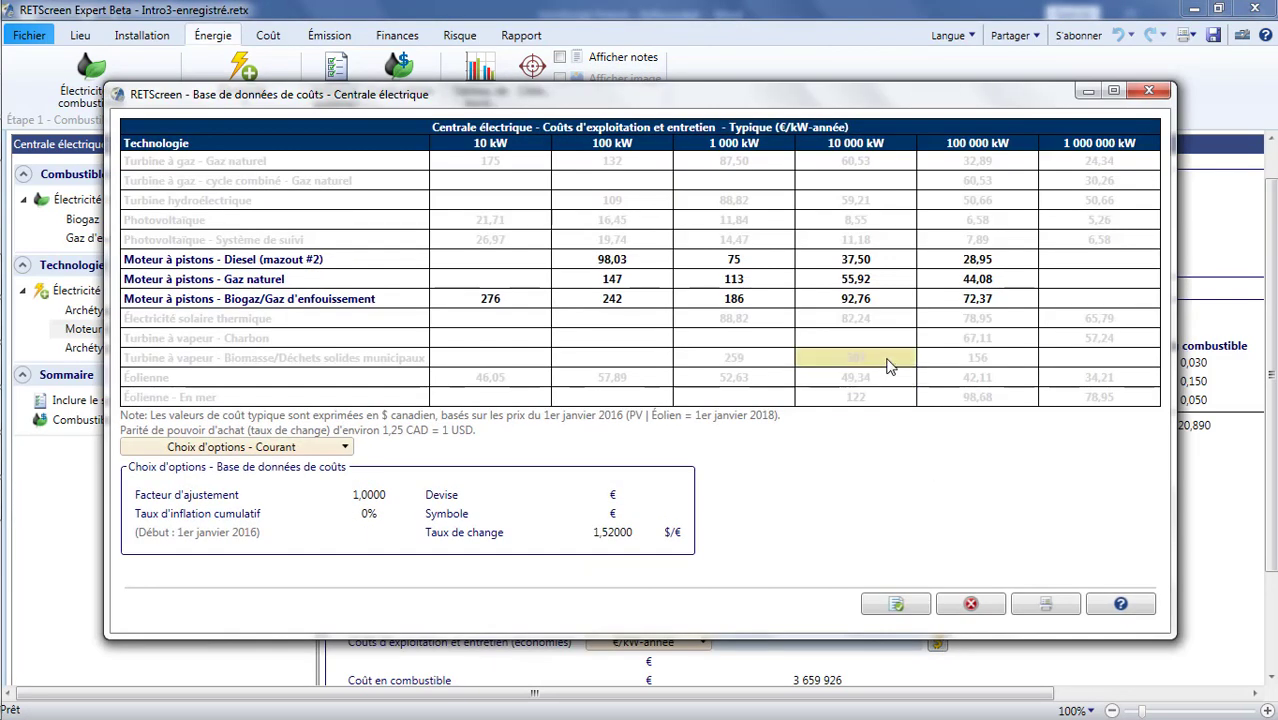
click(862, 302)
click(894, 604)
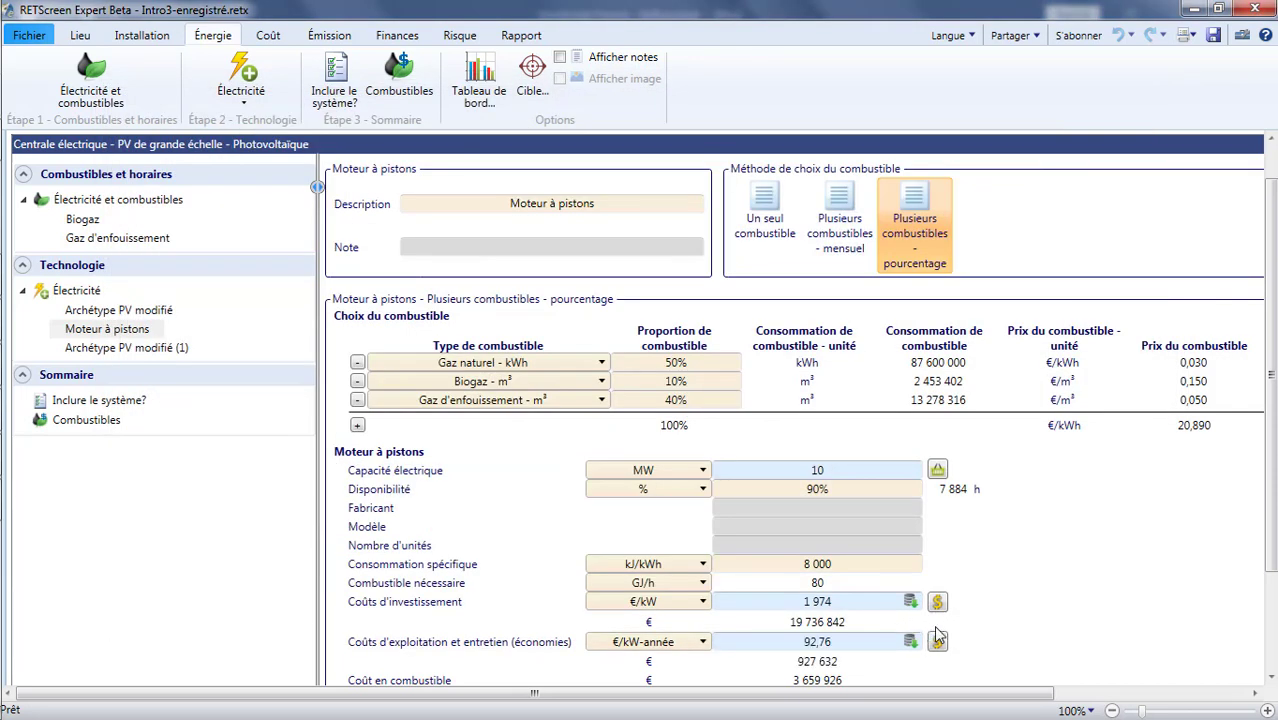
Choose an exported electricity price for the piston engine that is higher than the bas tariff.
scroll(952, 618, down, 2)
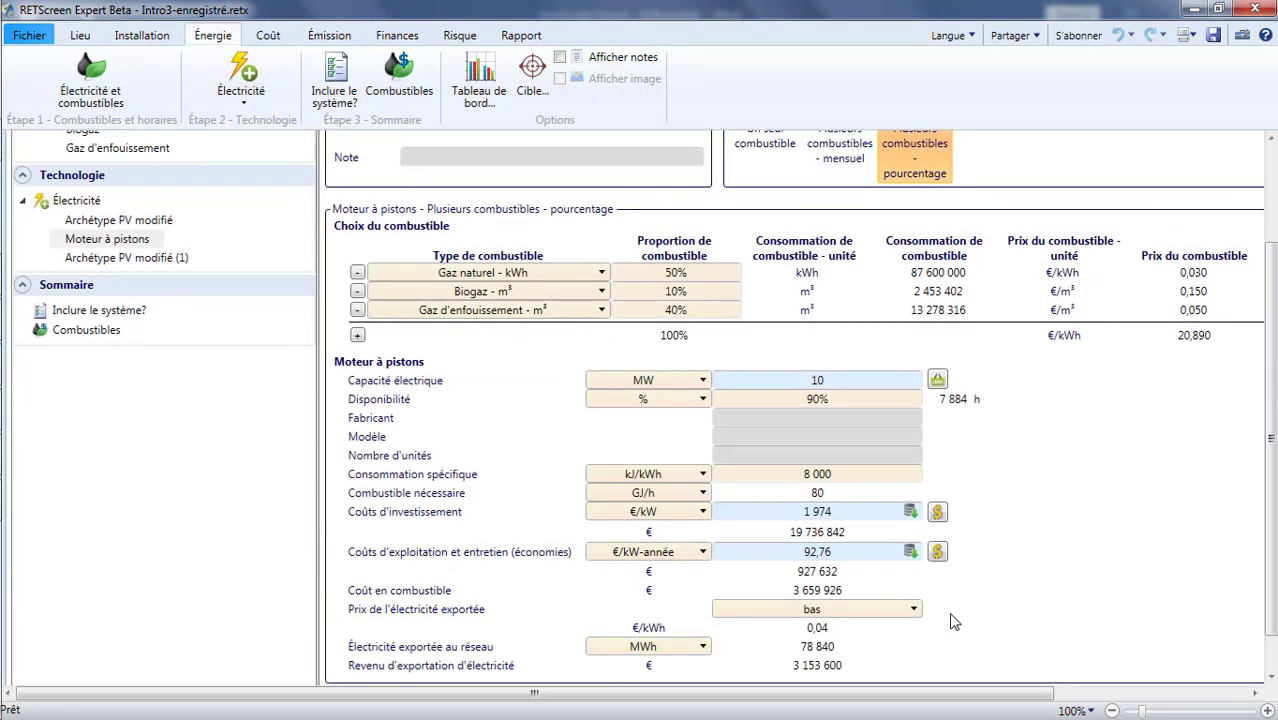
click(913, 609)
click(893, 656)
Review the summary of included systems and the fuel consumption and cost summary for the three technologies.
click(114, 312)
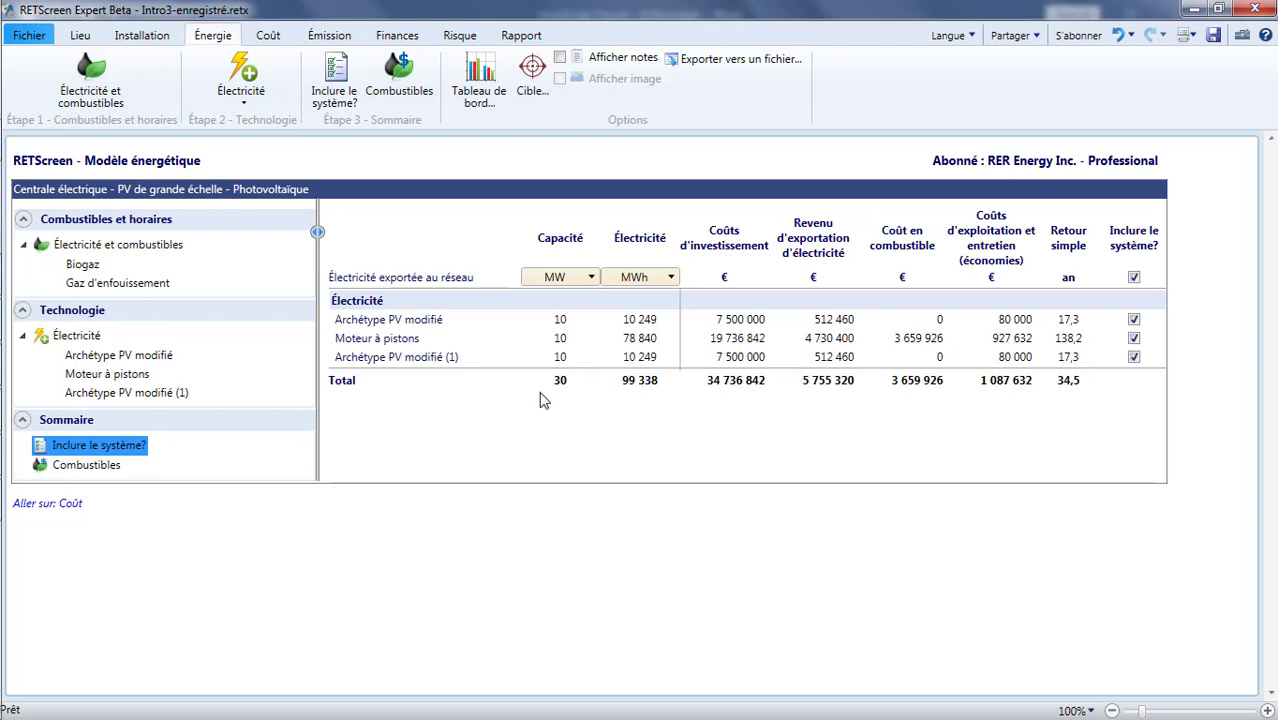
click(108, 471)
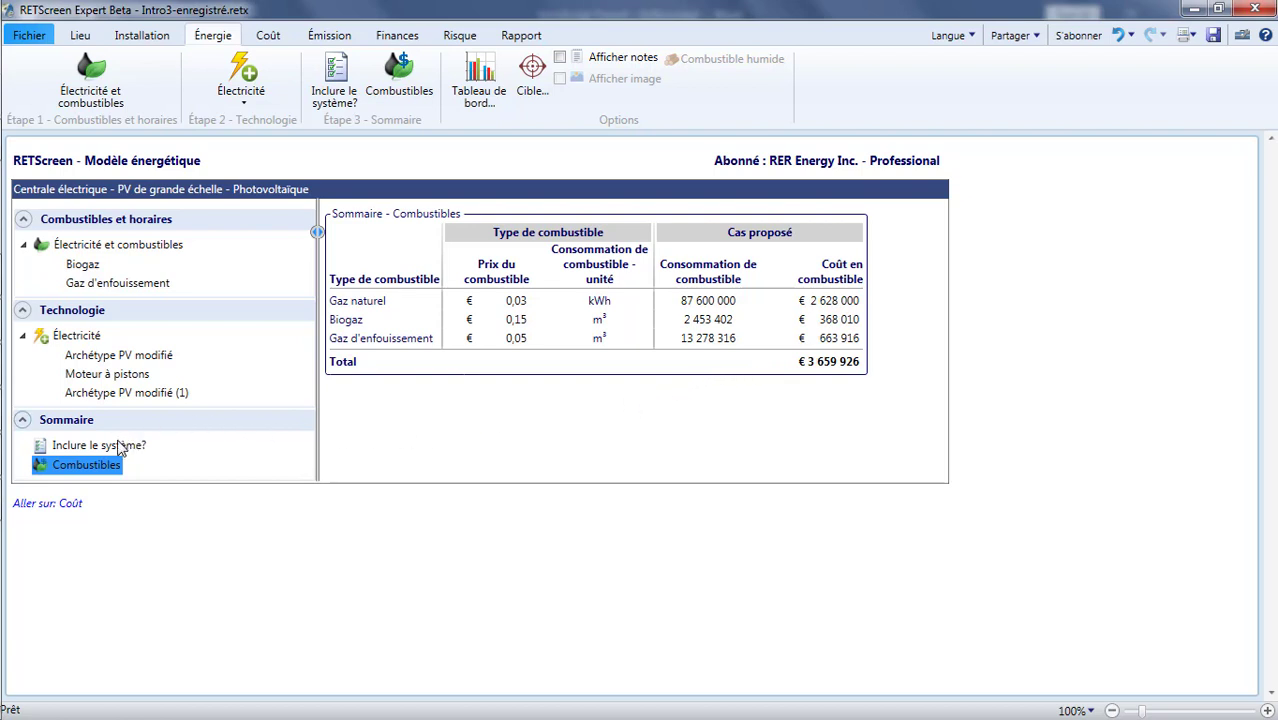
click(114, 451)
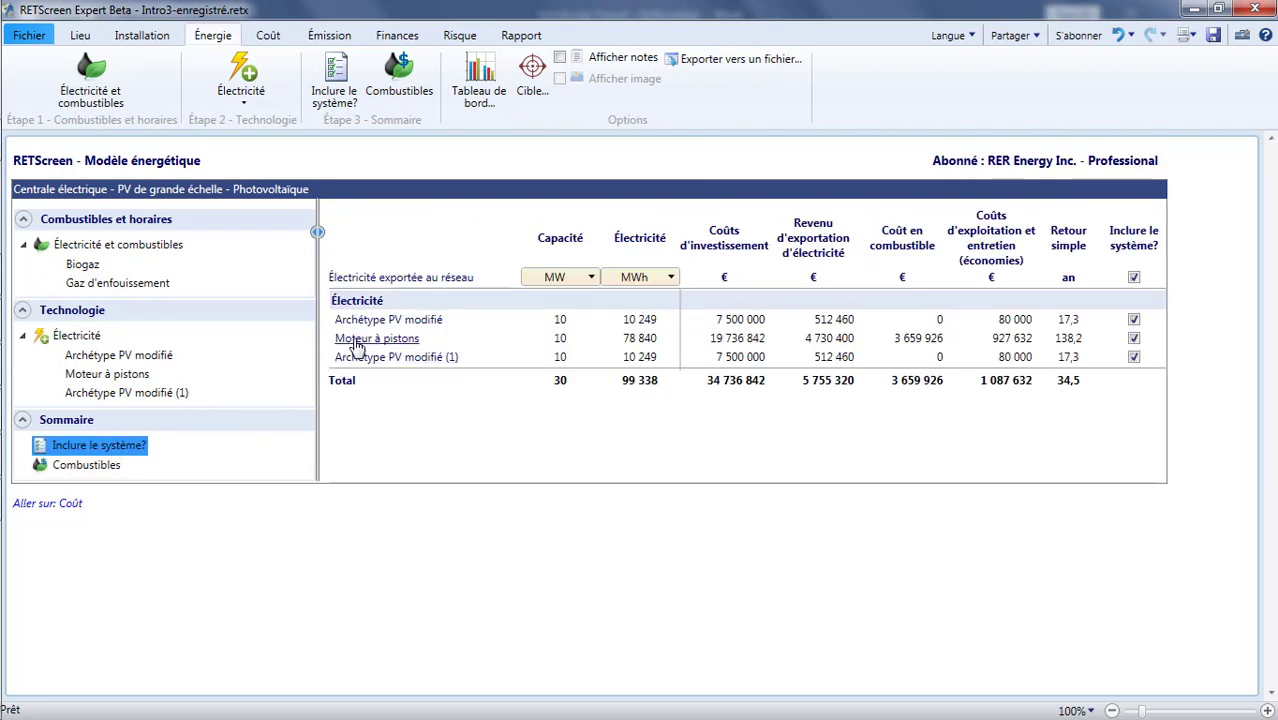
Exclude Moteur à pistons and Archétype PV modifié (1) from the project, and check the fuel summary.
click(1134, 340)
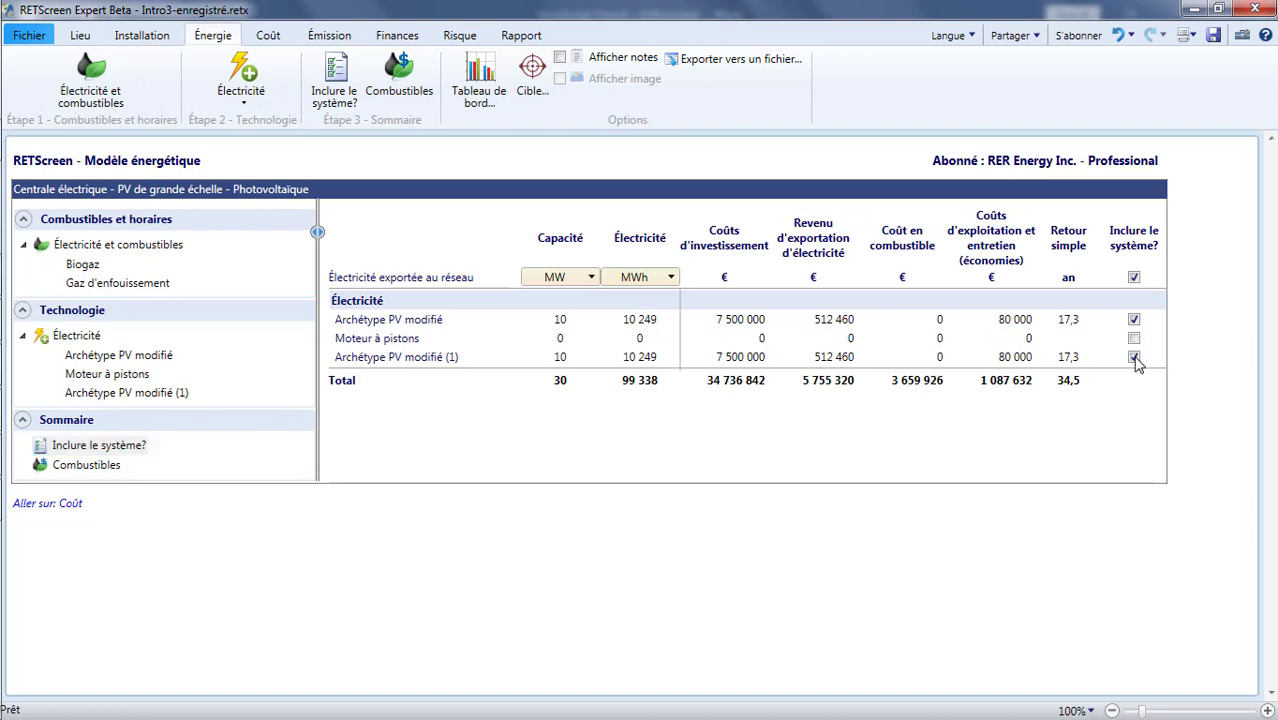
click(1134, 358)
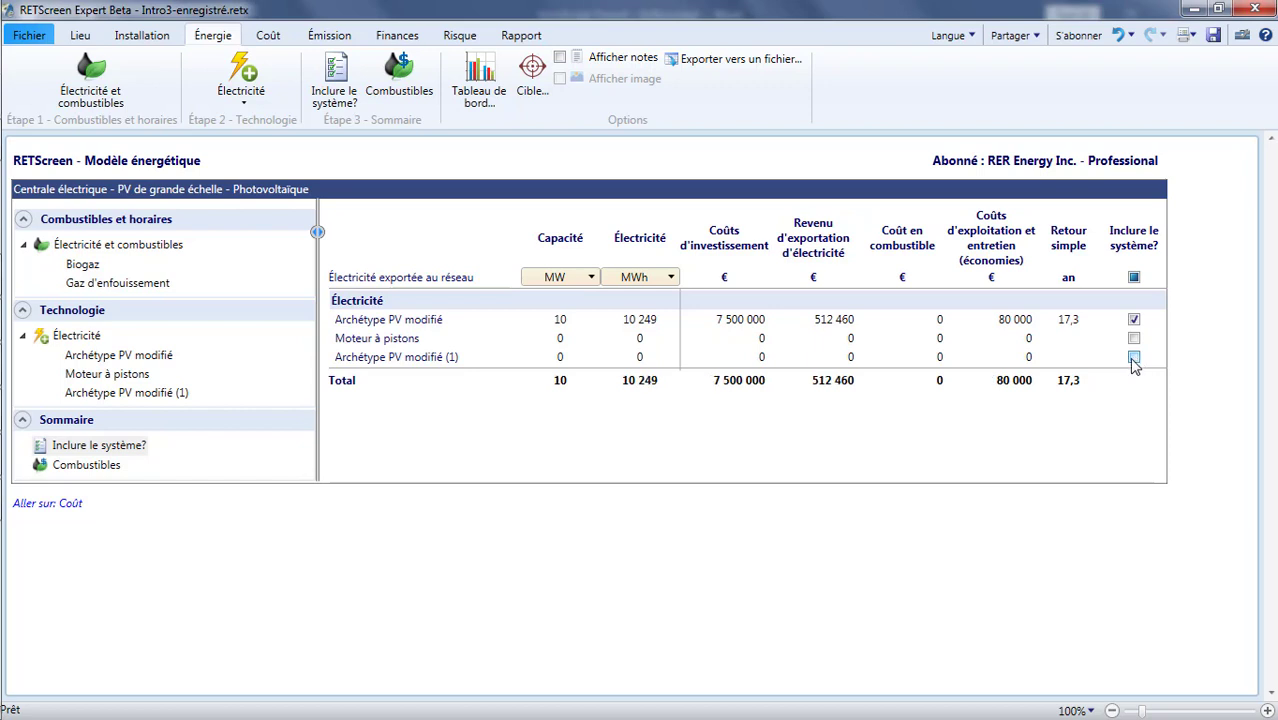
click(52, 467)
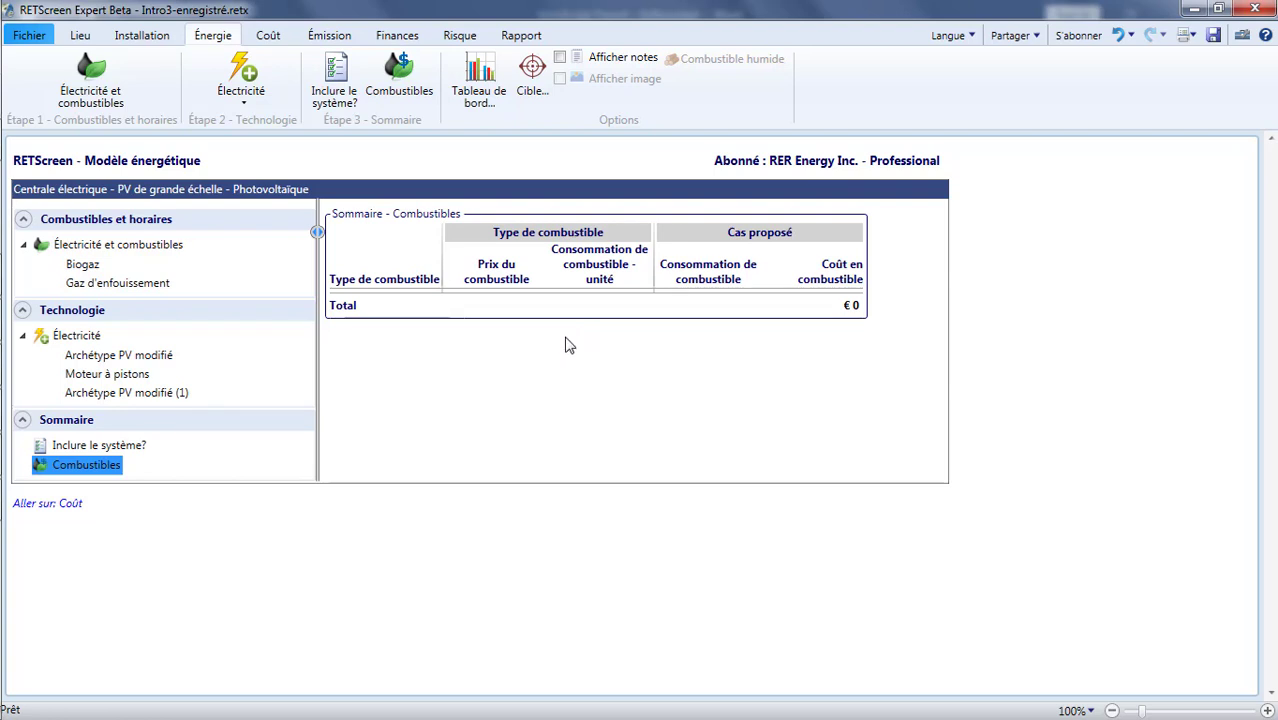
click(115, 447)
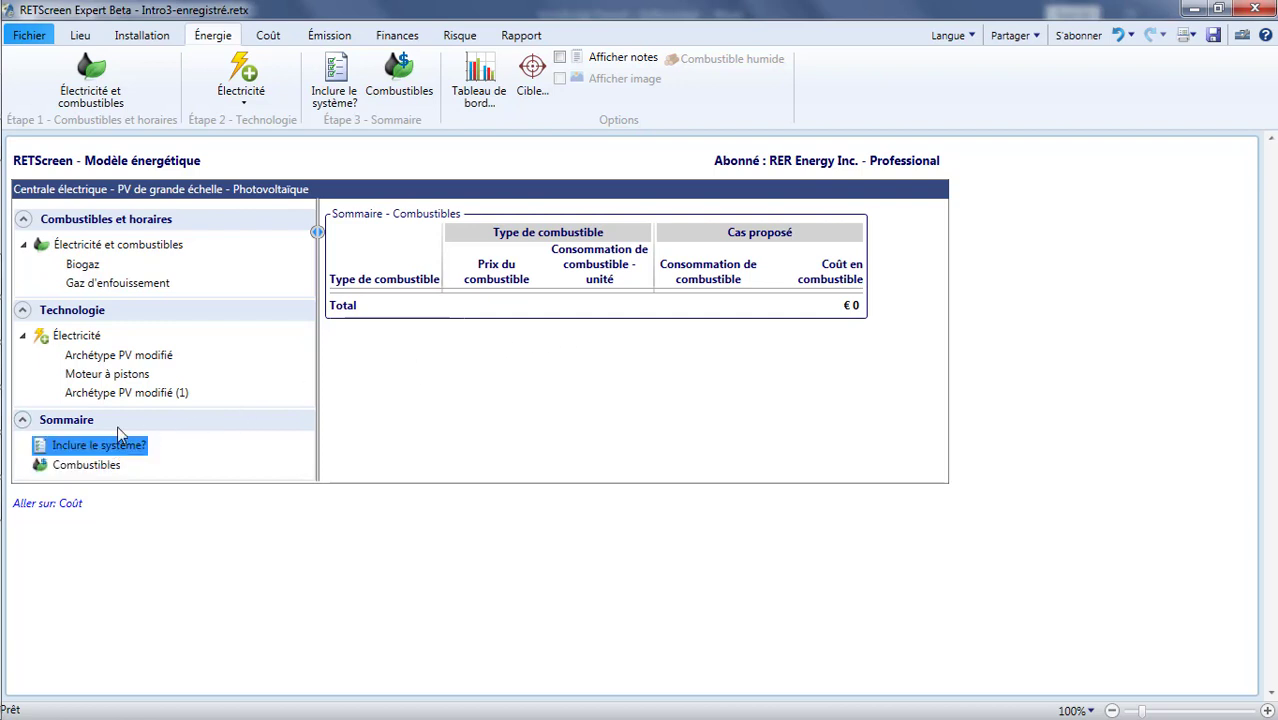